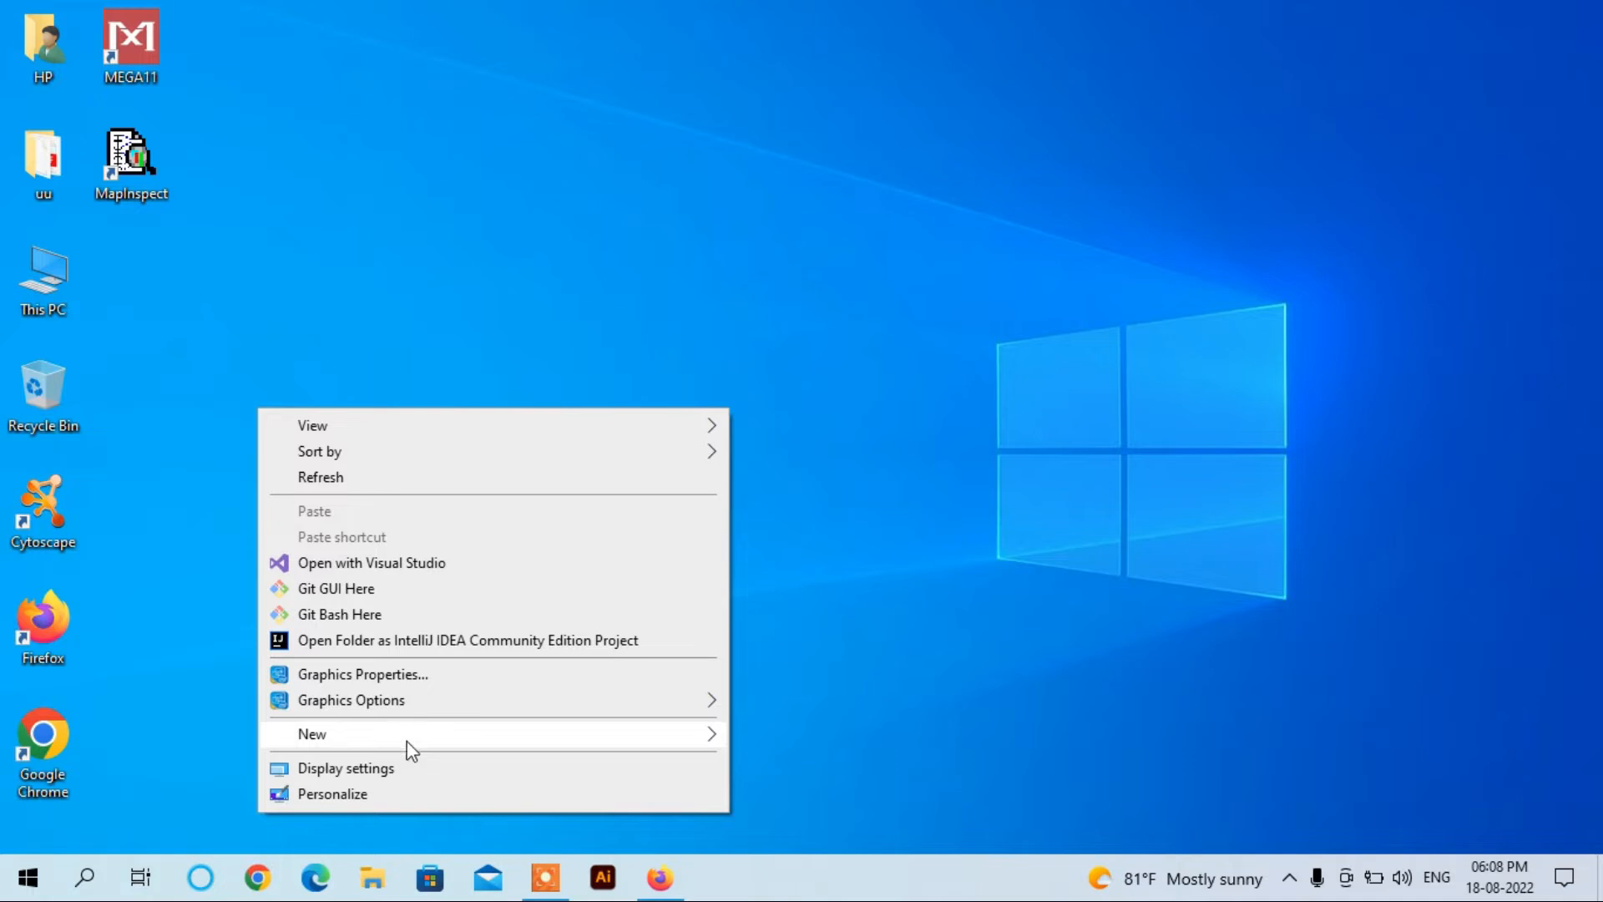
Step: Create a new desktop folder named FTP_SERVER and move it up among the other icons
click(408, 733)
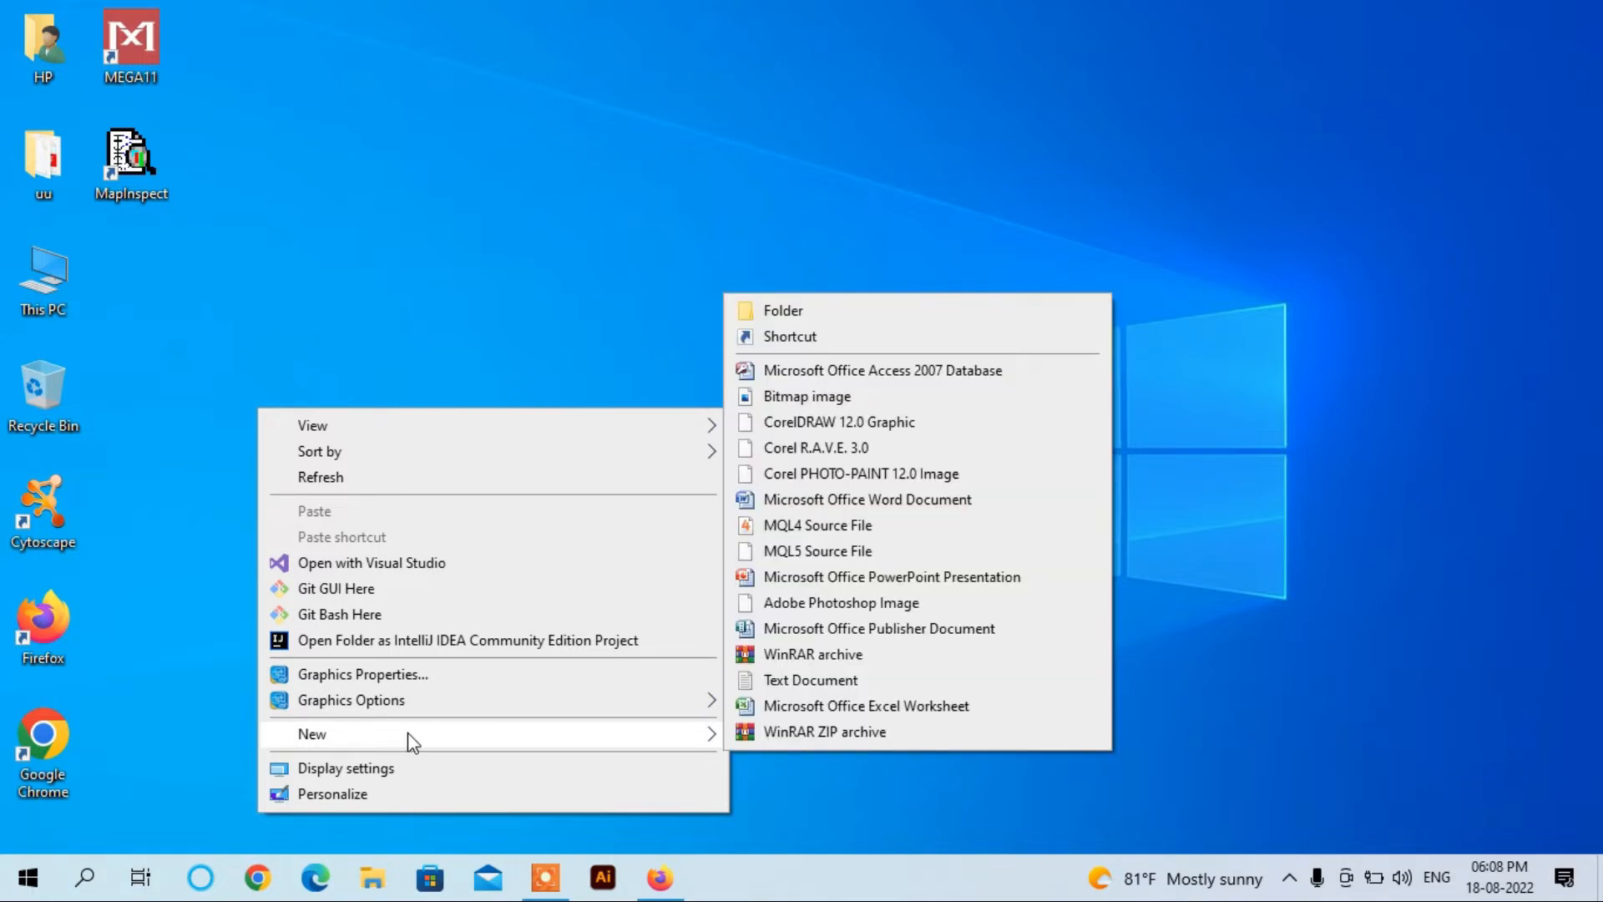
click(790, 318)
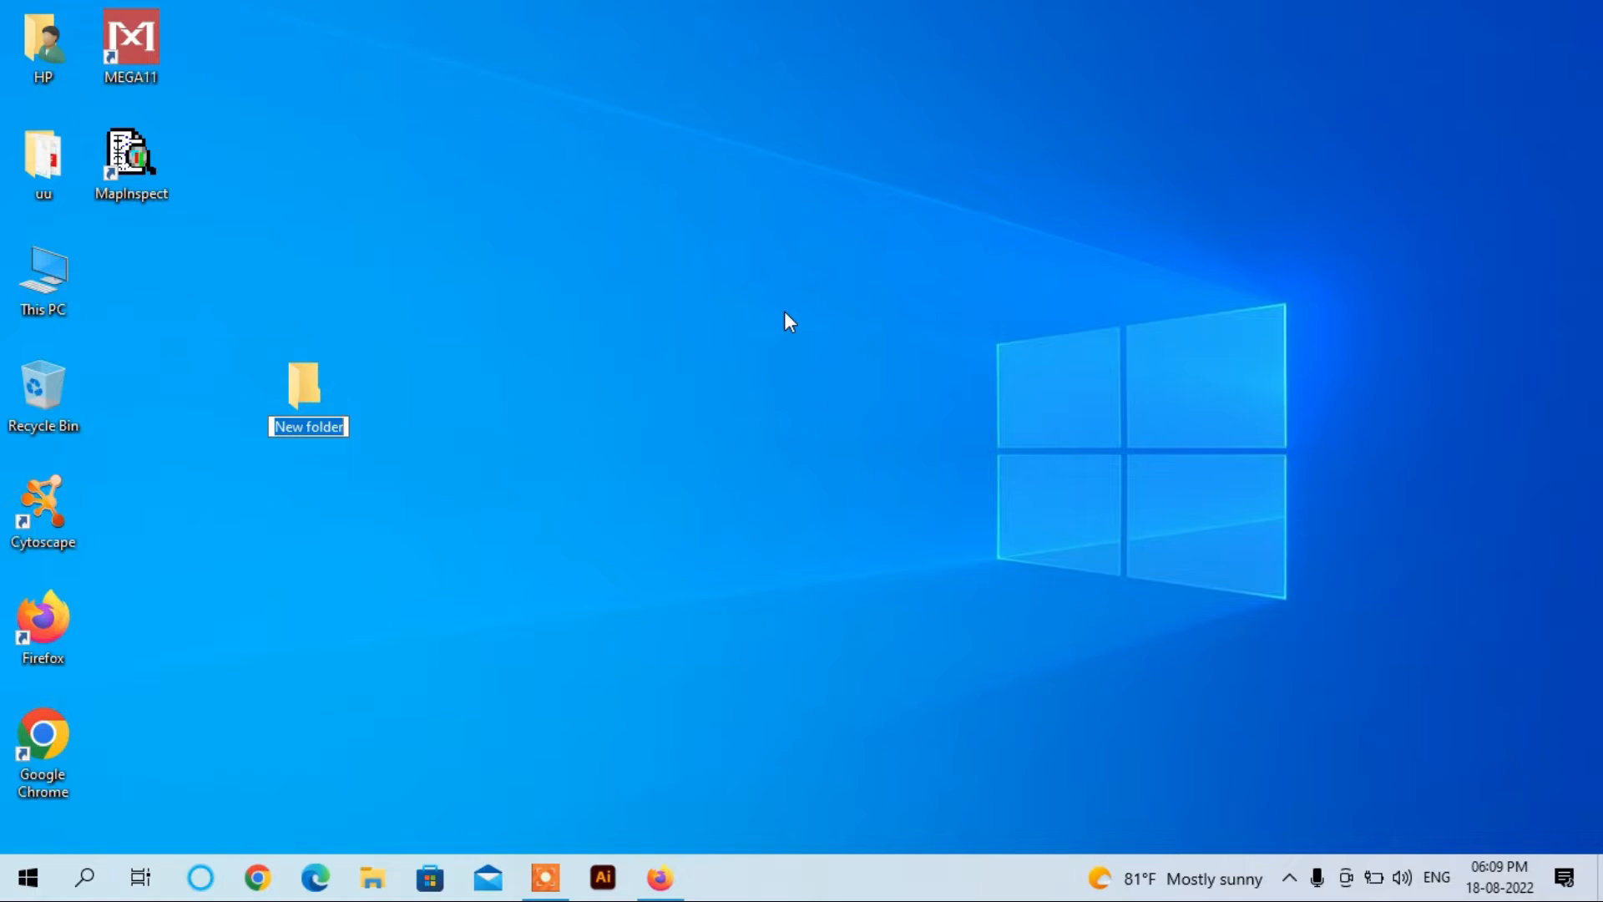
text(FTP)
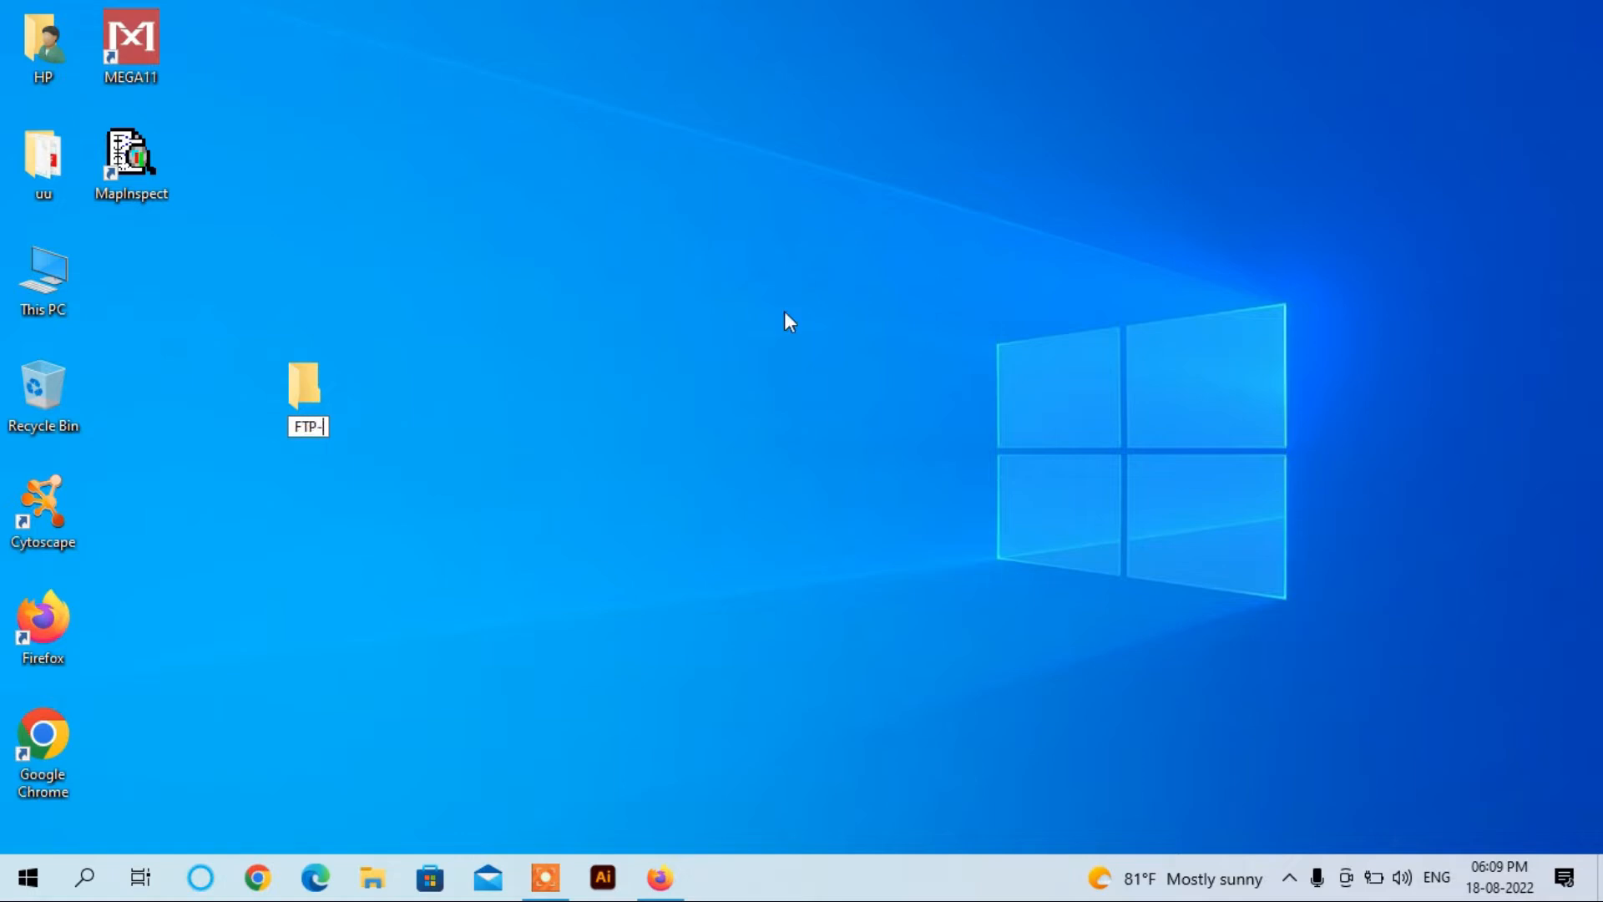
text(_SERVER)
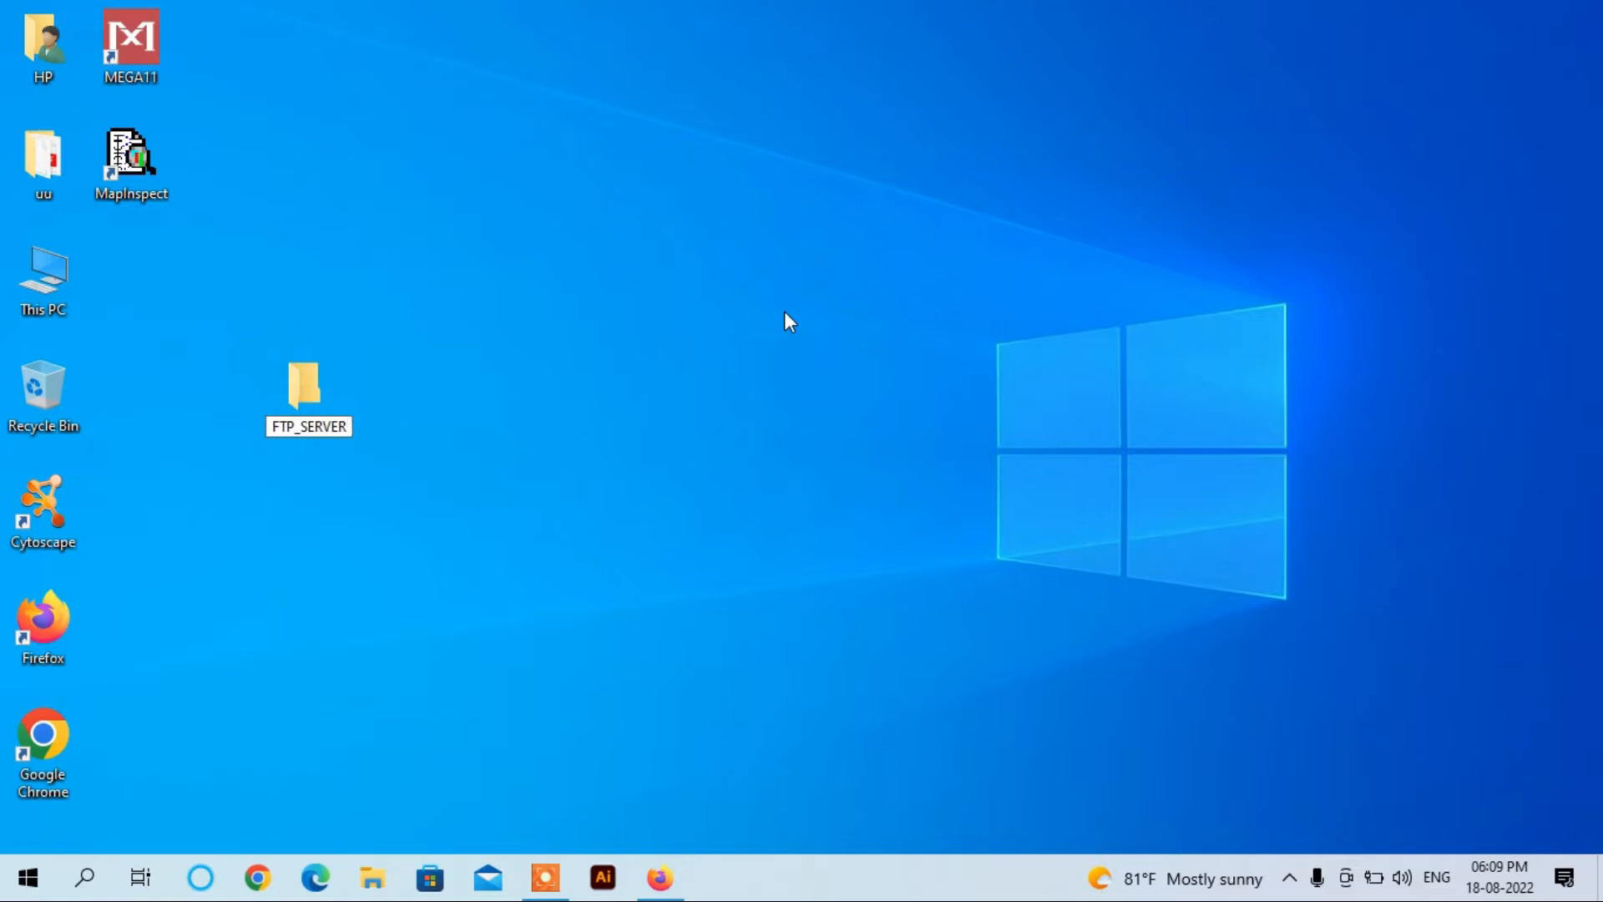
key(Return)
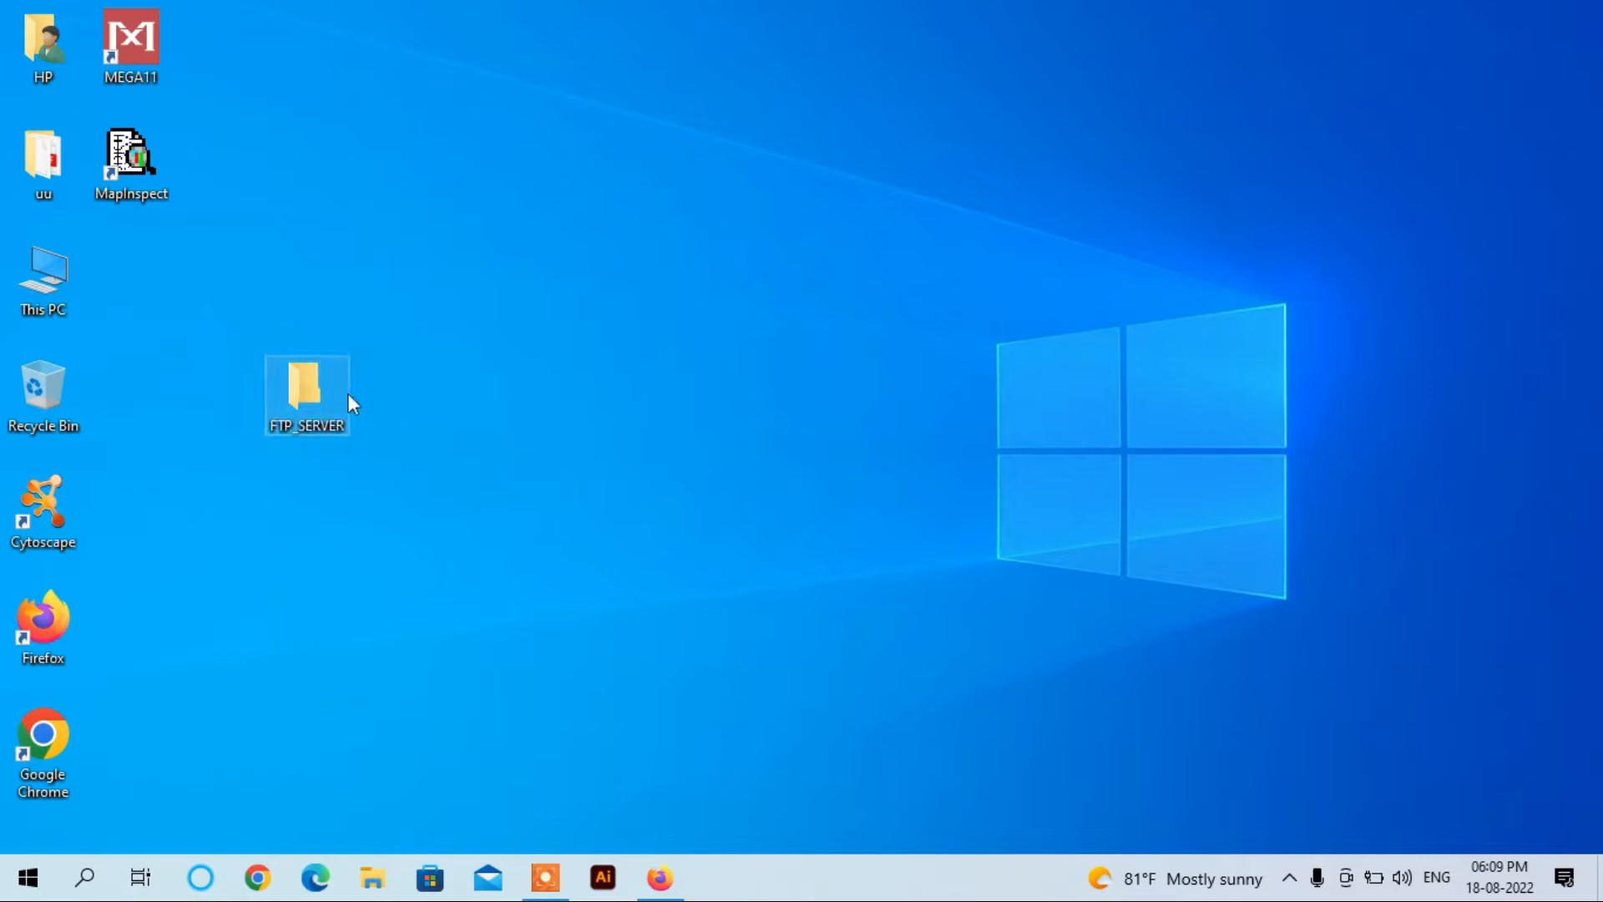
drag(308, 383, 219, 319)
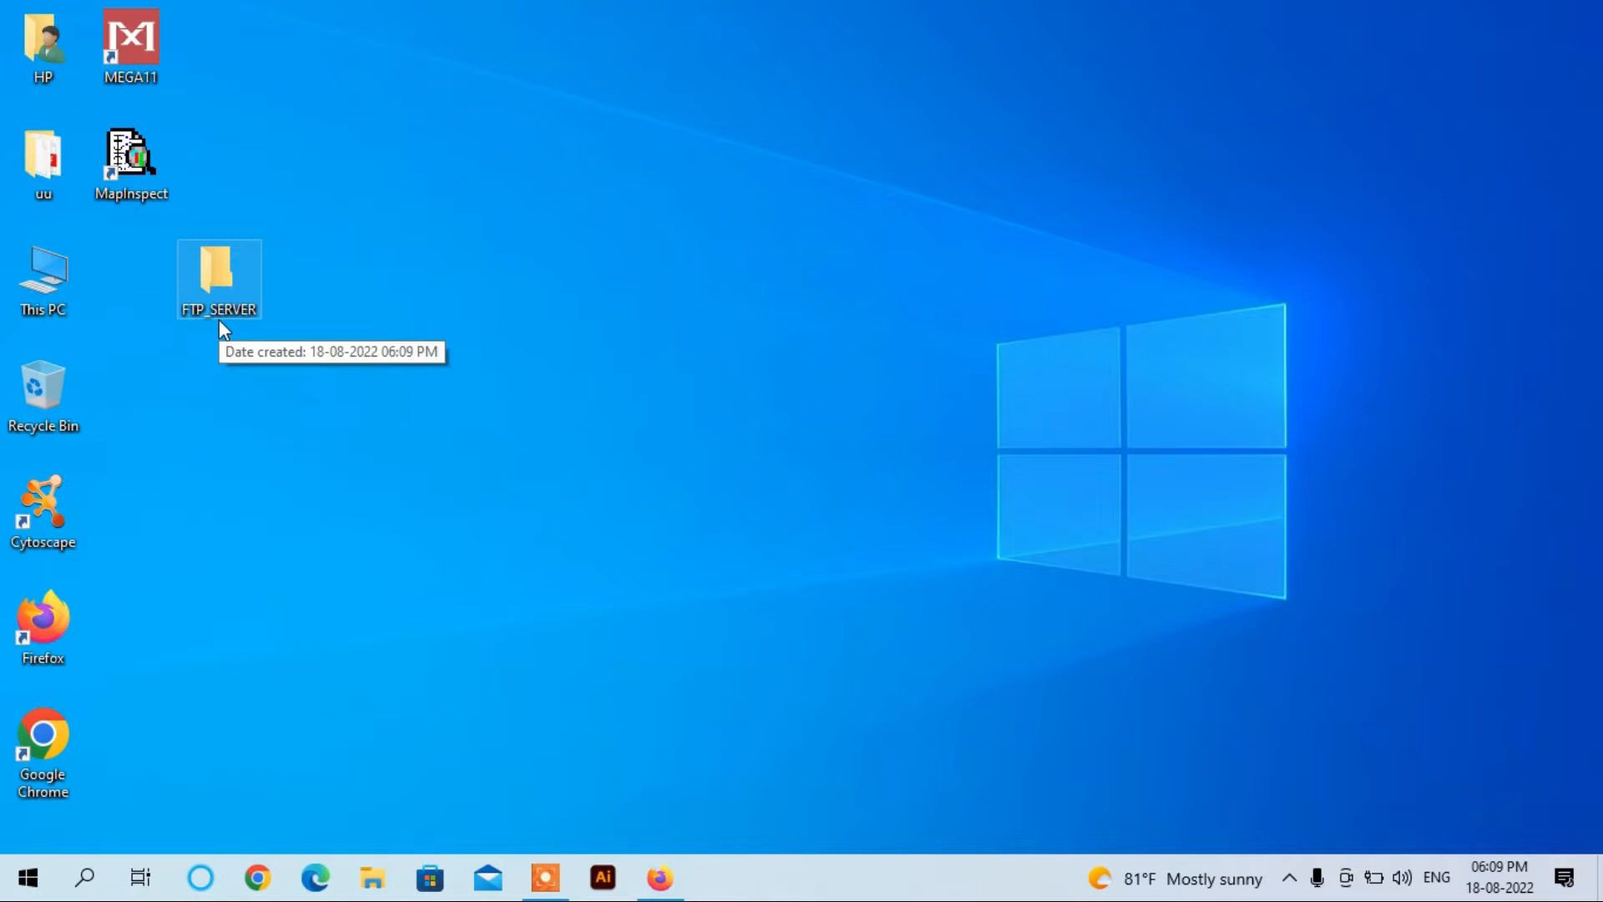
click(85, 877)
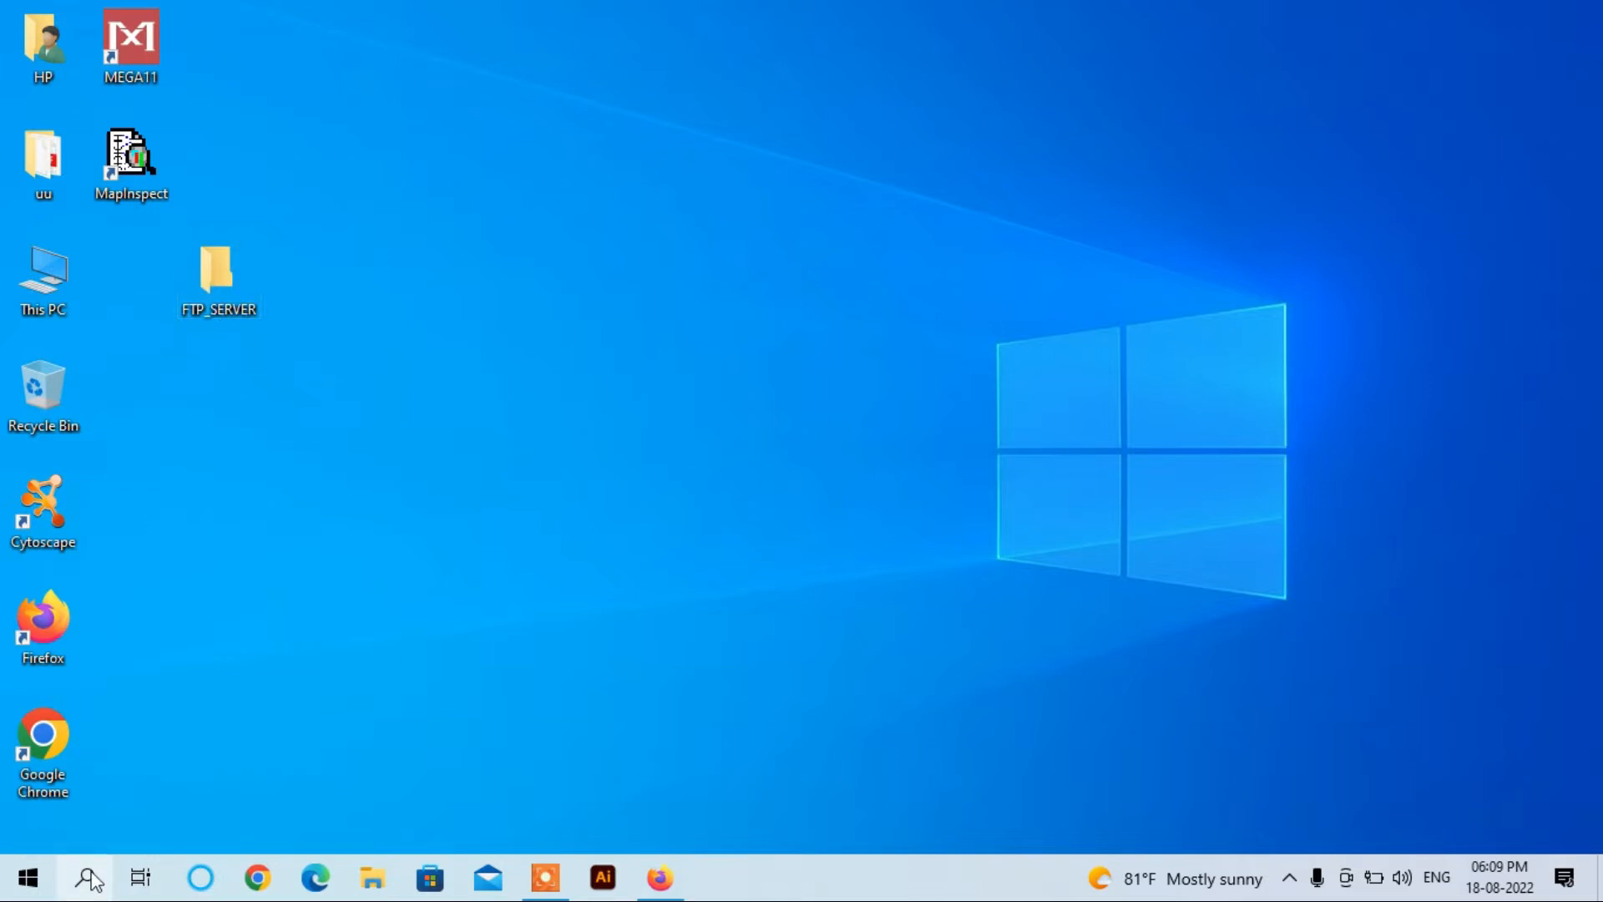
Step: Open Control Panel's Programs > Programs and Features list in a maximized window
text(CONTR)
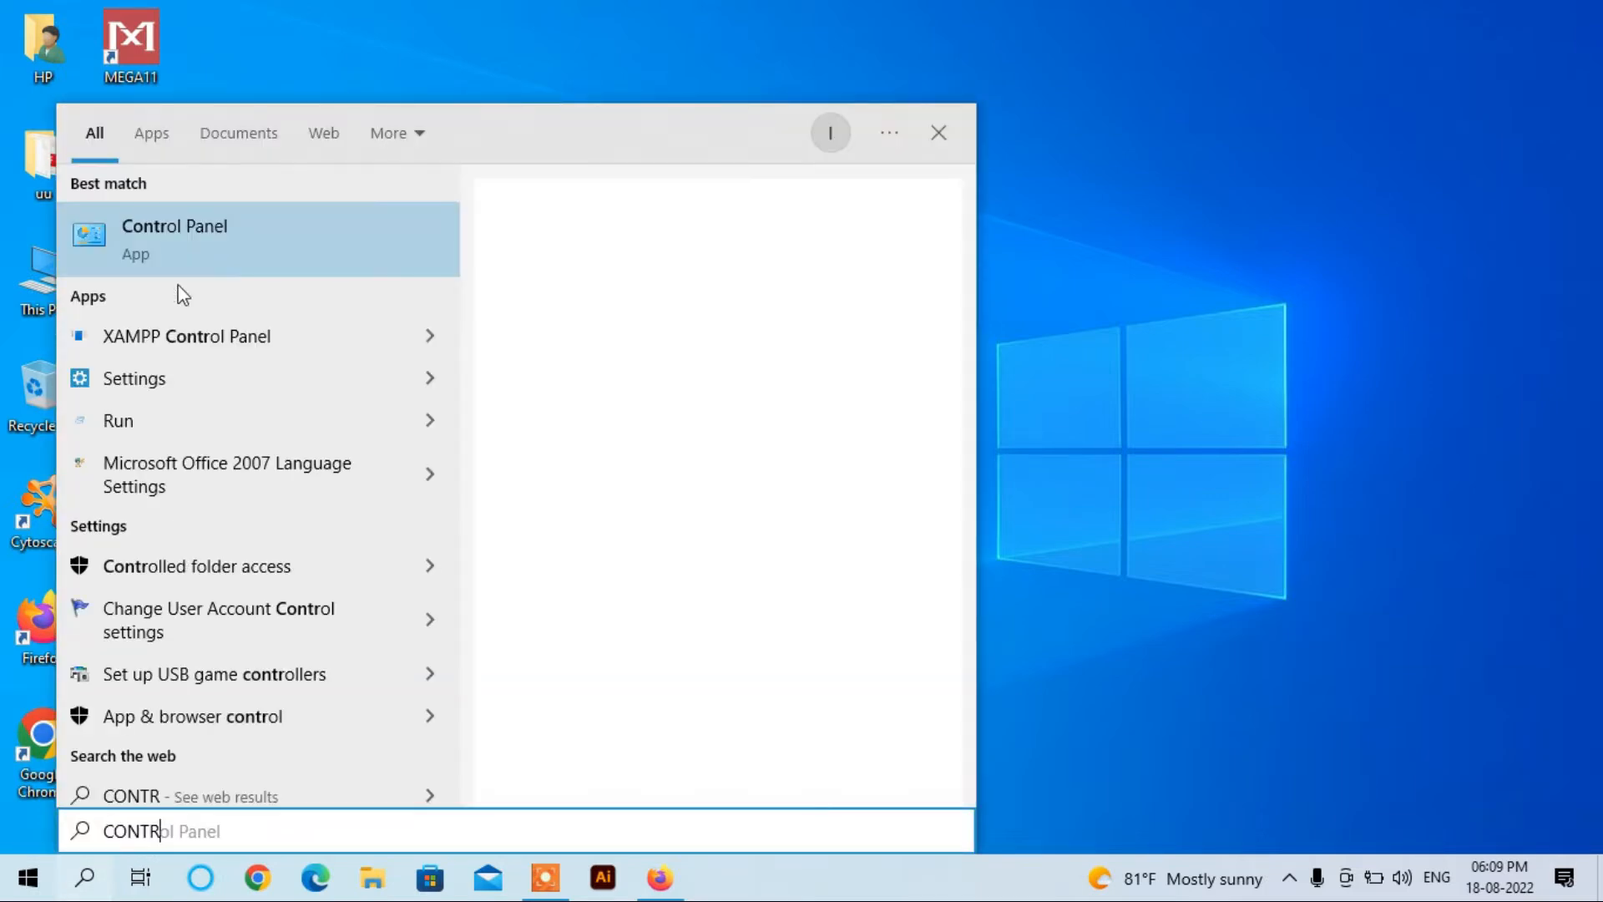
click(178, 255)
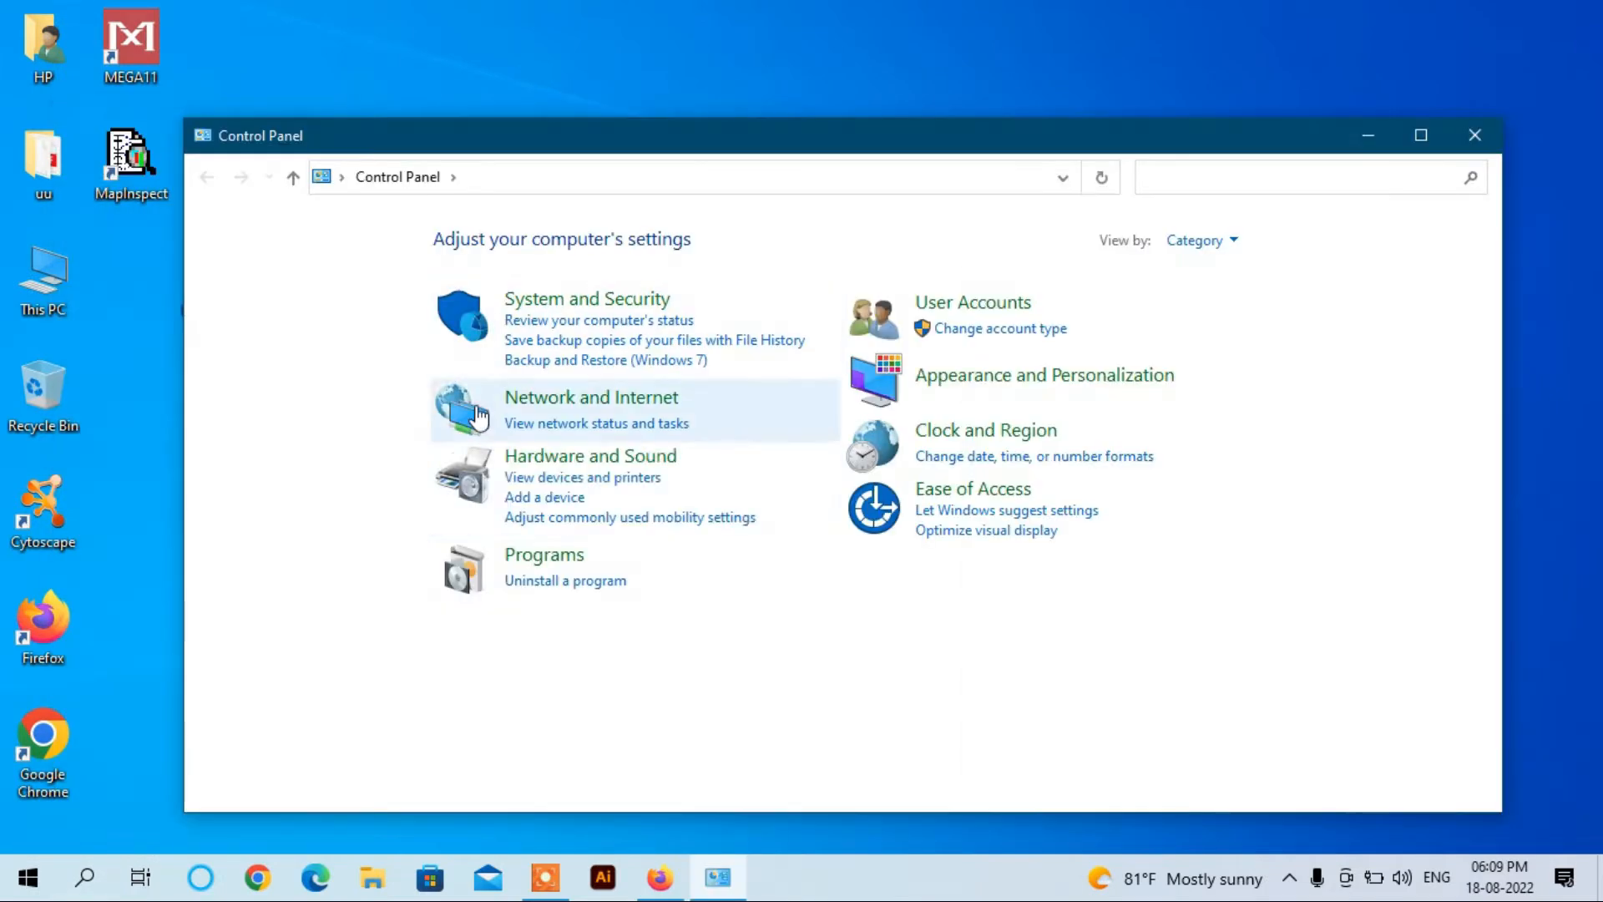
click(548, 558)
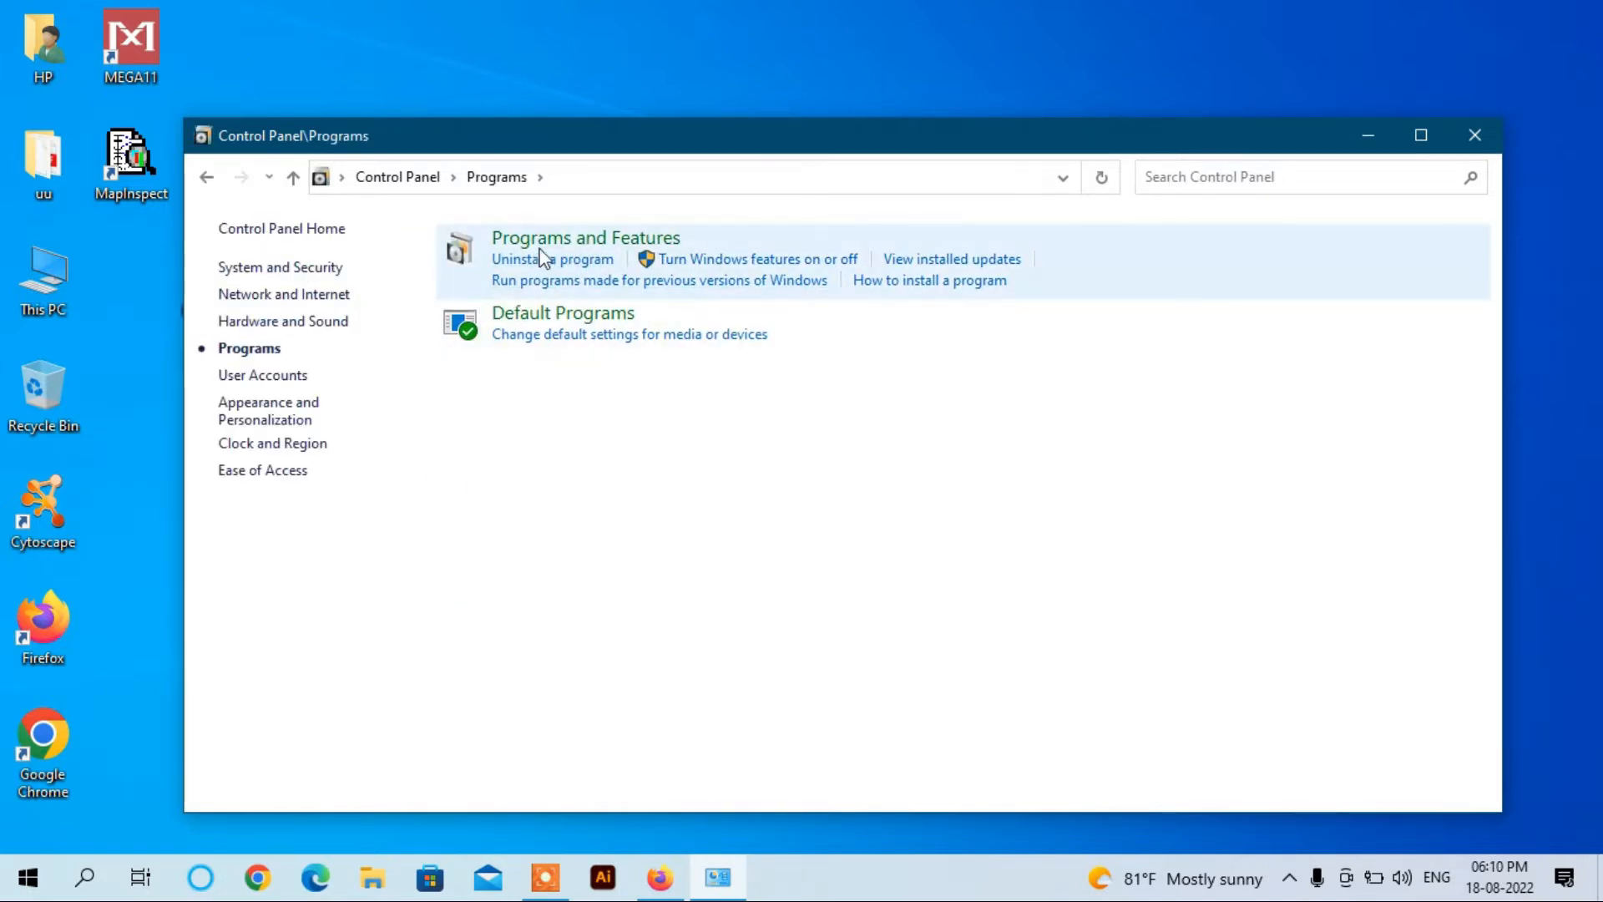
click(545, 241)
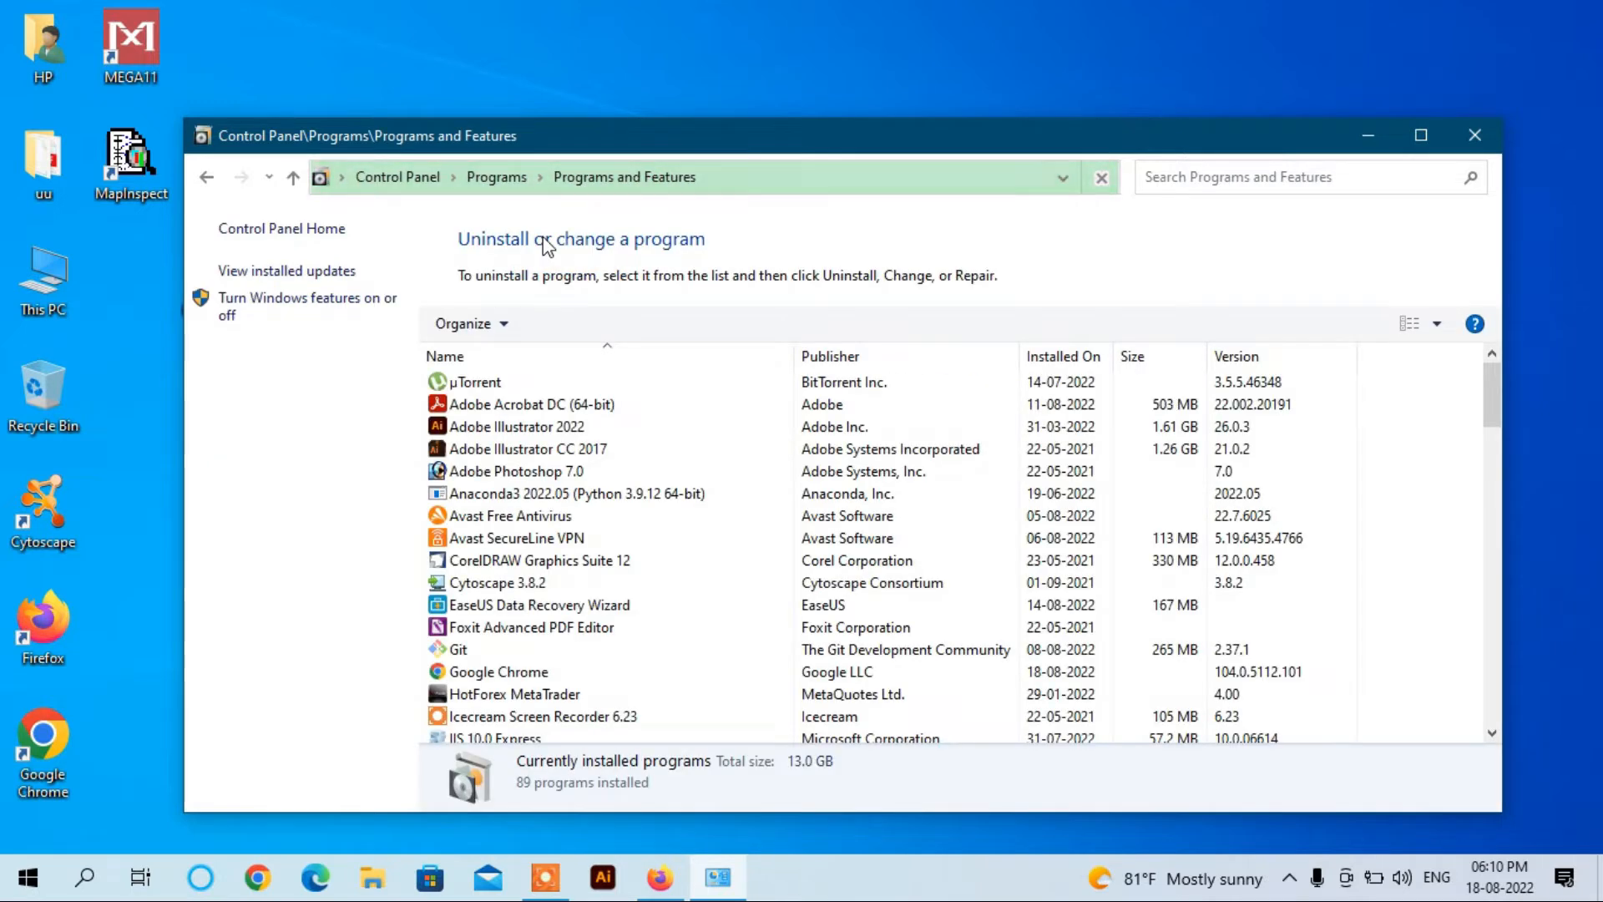
double_click(590, 143)
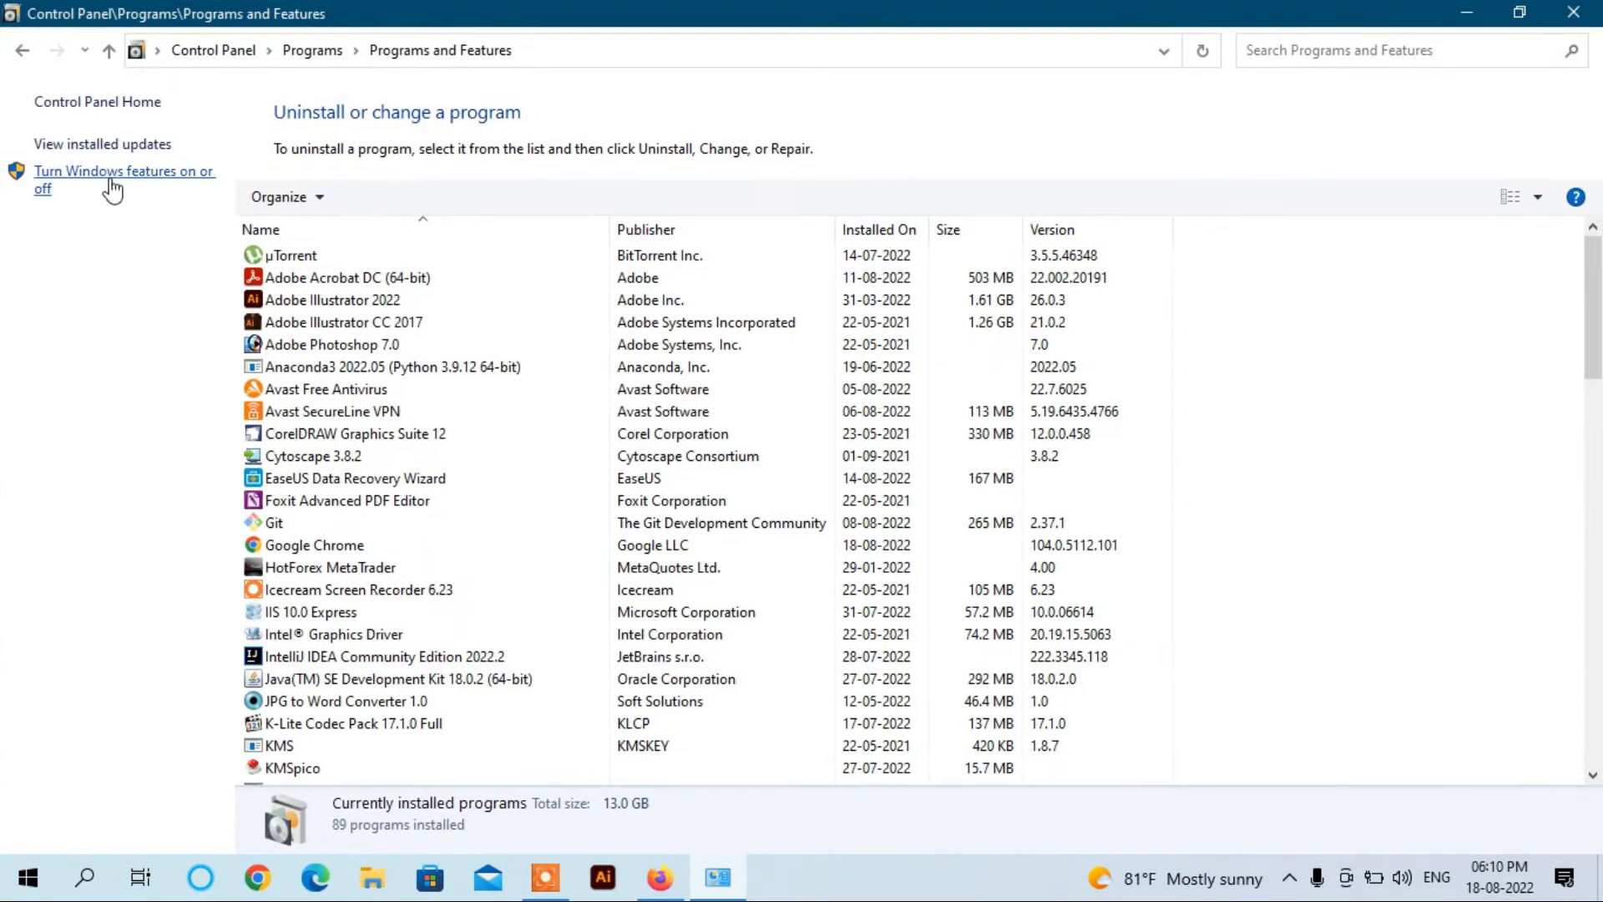
Step: Under Internet Information Services, turn on FTP Server with FTP Extensibility
click(162, 178)
drag(1030, 401, 1029, 431)
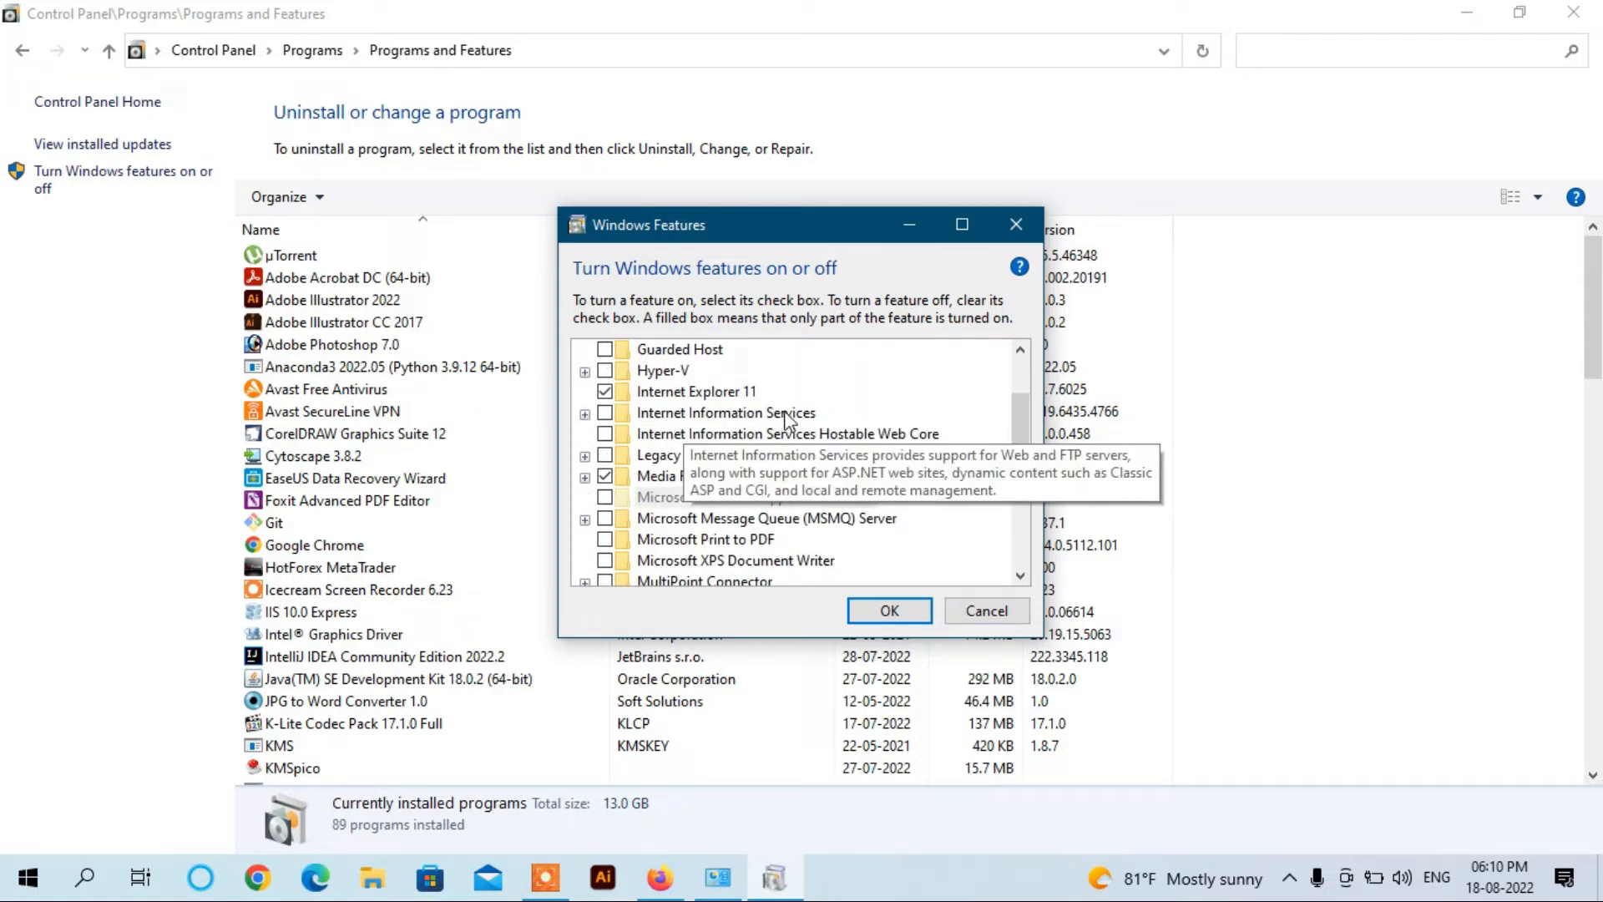
click(585, 414)
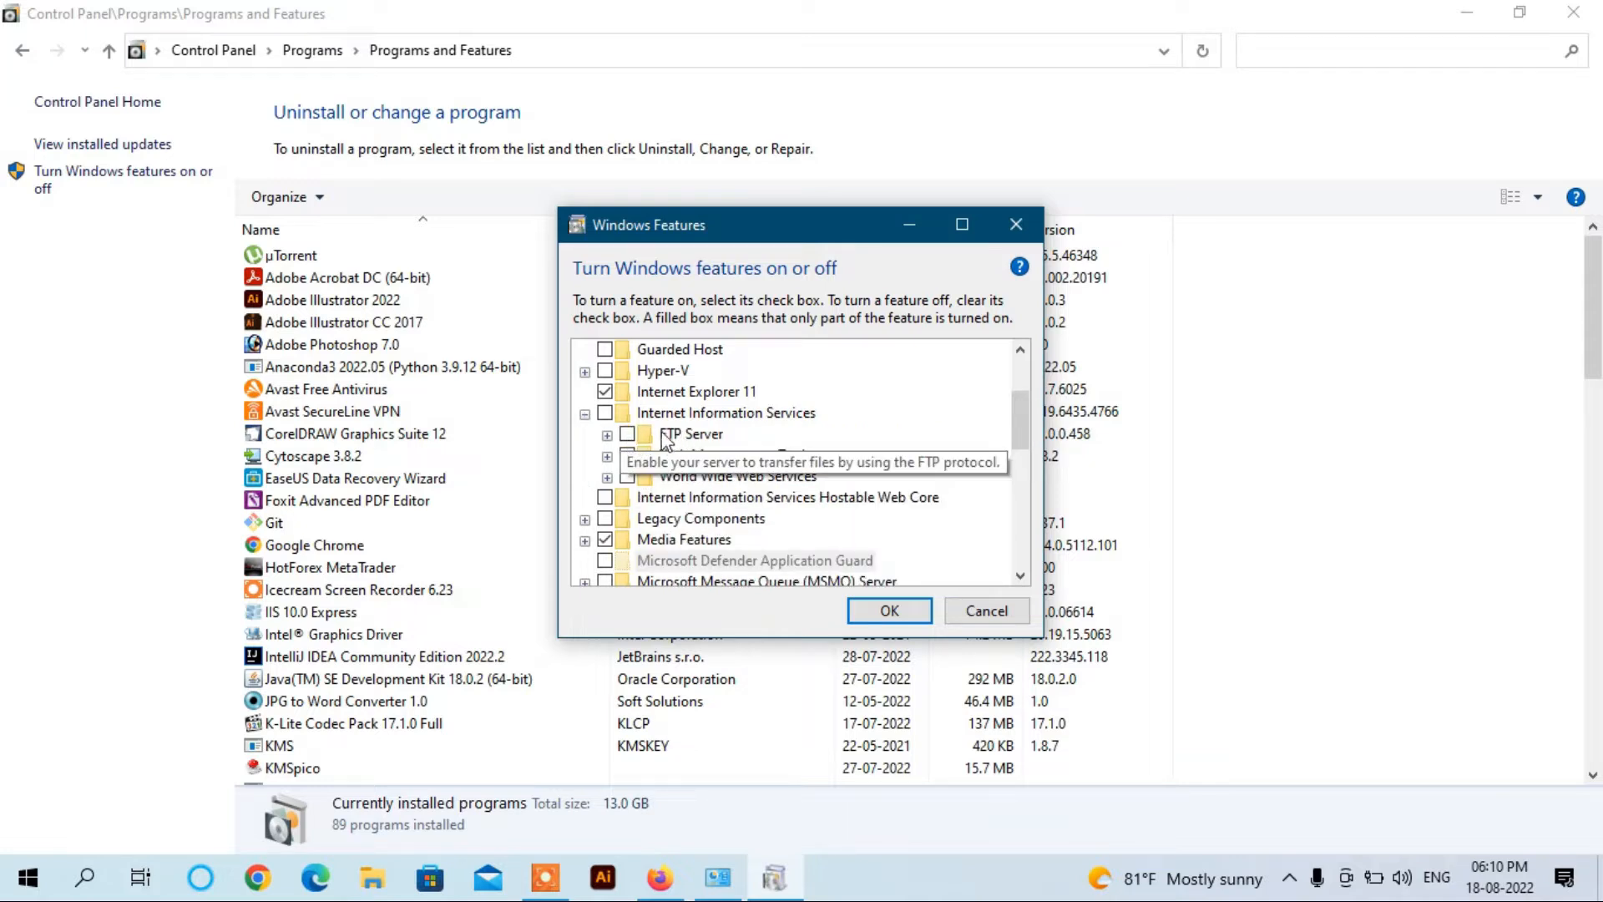
click(607, 435)
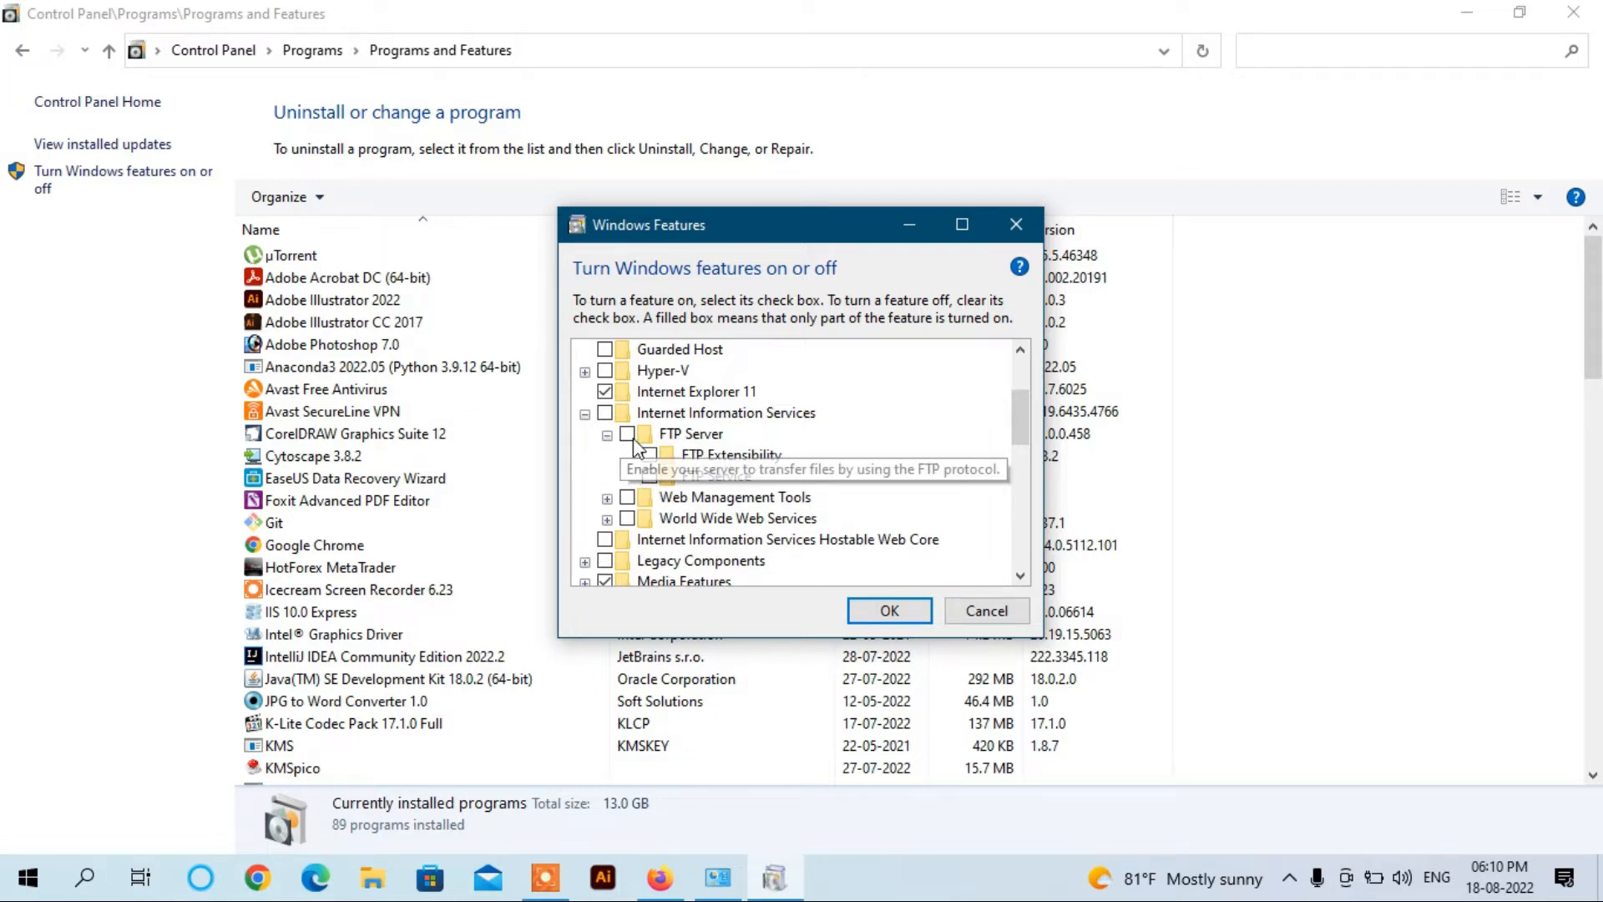
click(628, 435)
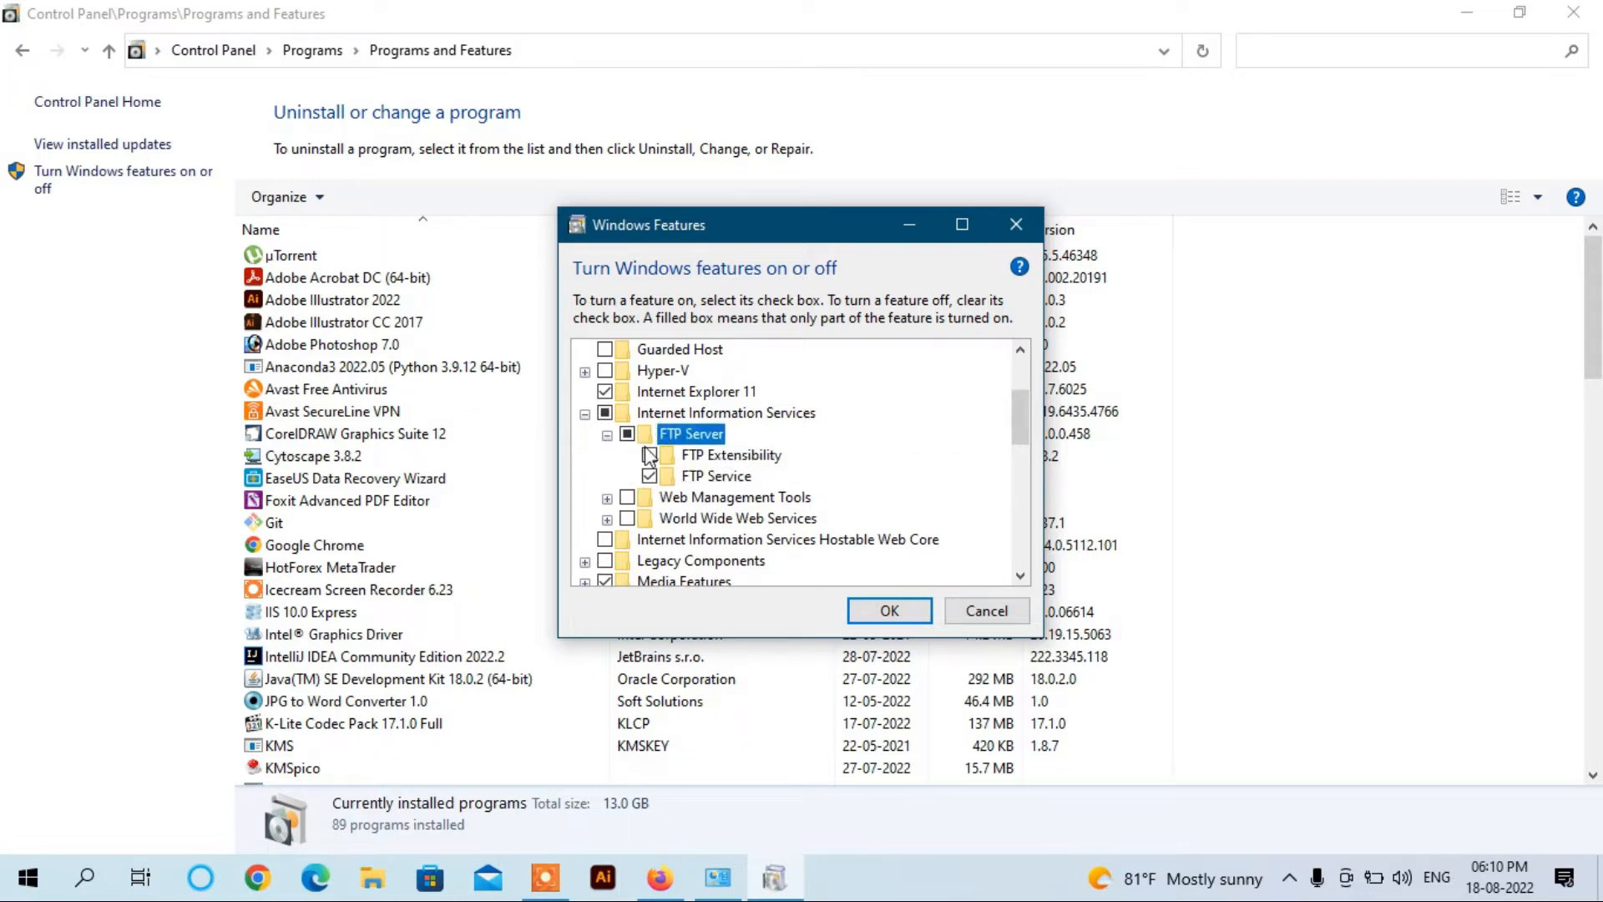
click(649, 456)
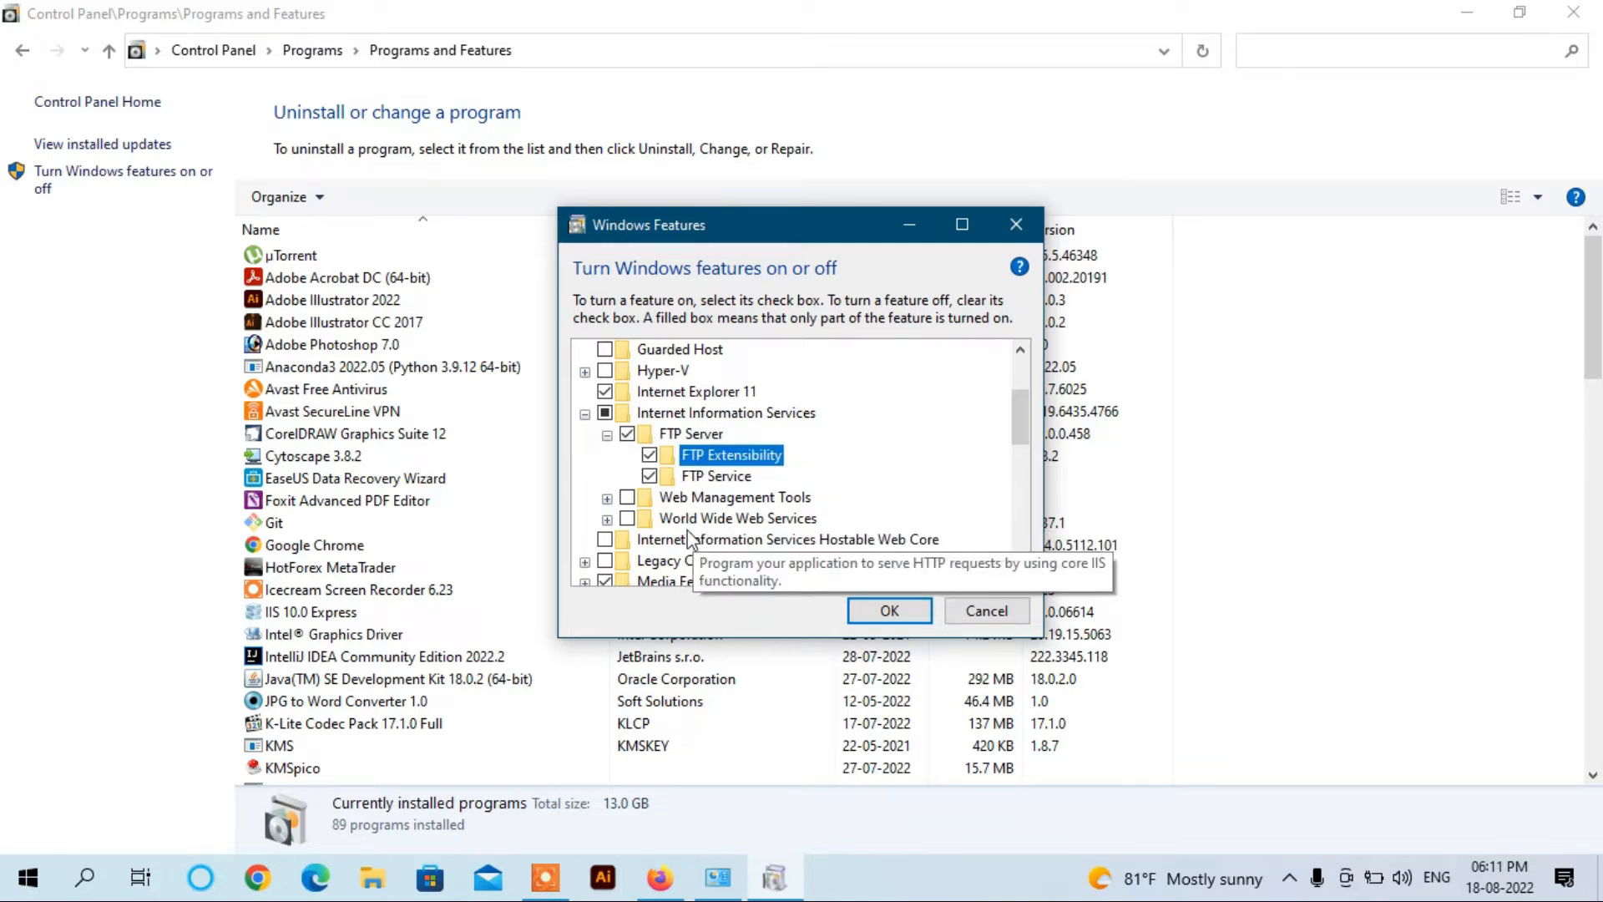
Step: Enable Web Management Tools, World Wide Web Services, IIS Management Console, Scripts, Service and IIS 6 compatibility tools
click(627, 498)
click(627, 519)
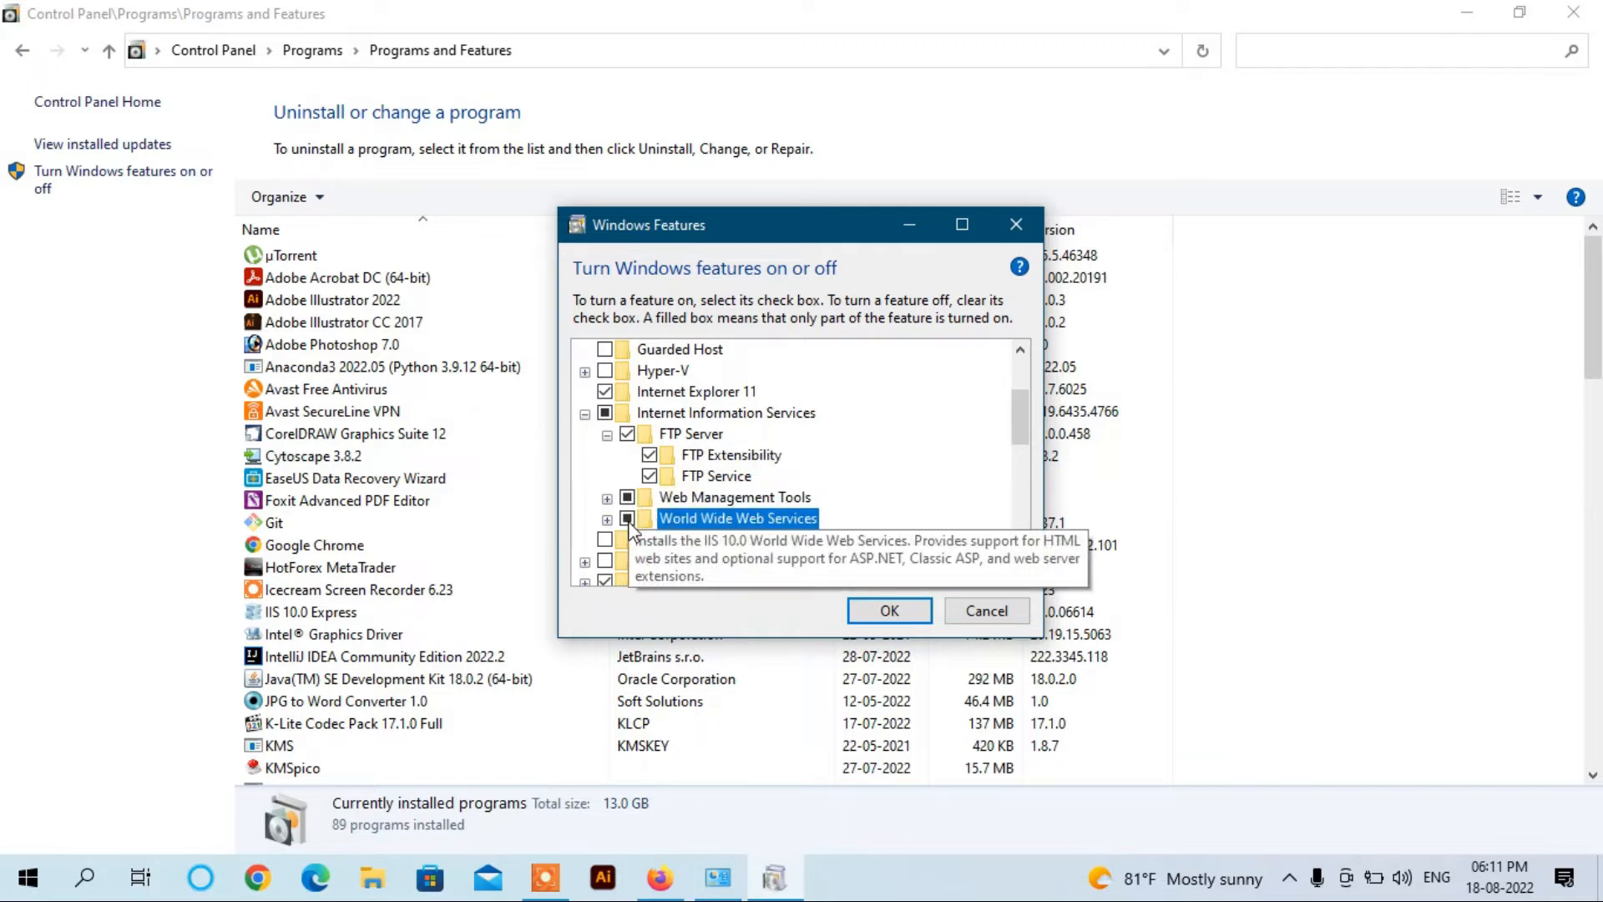
click(607, 499)
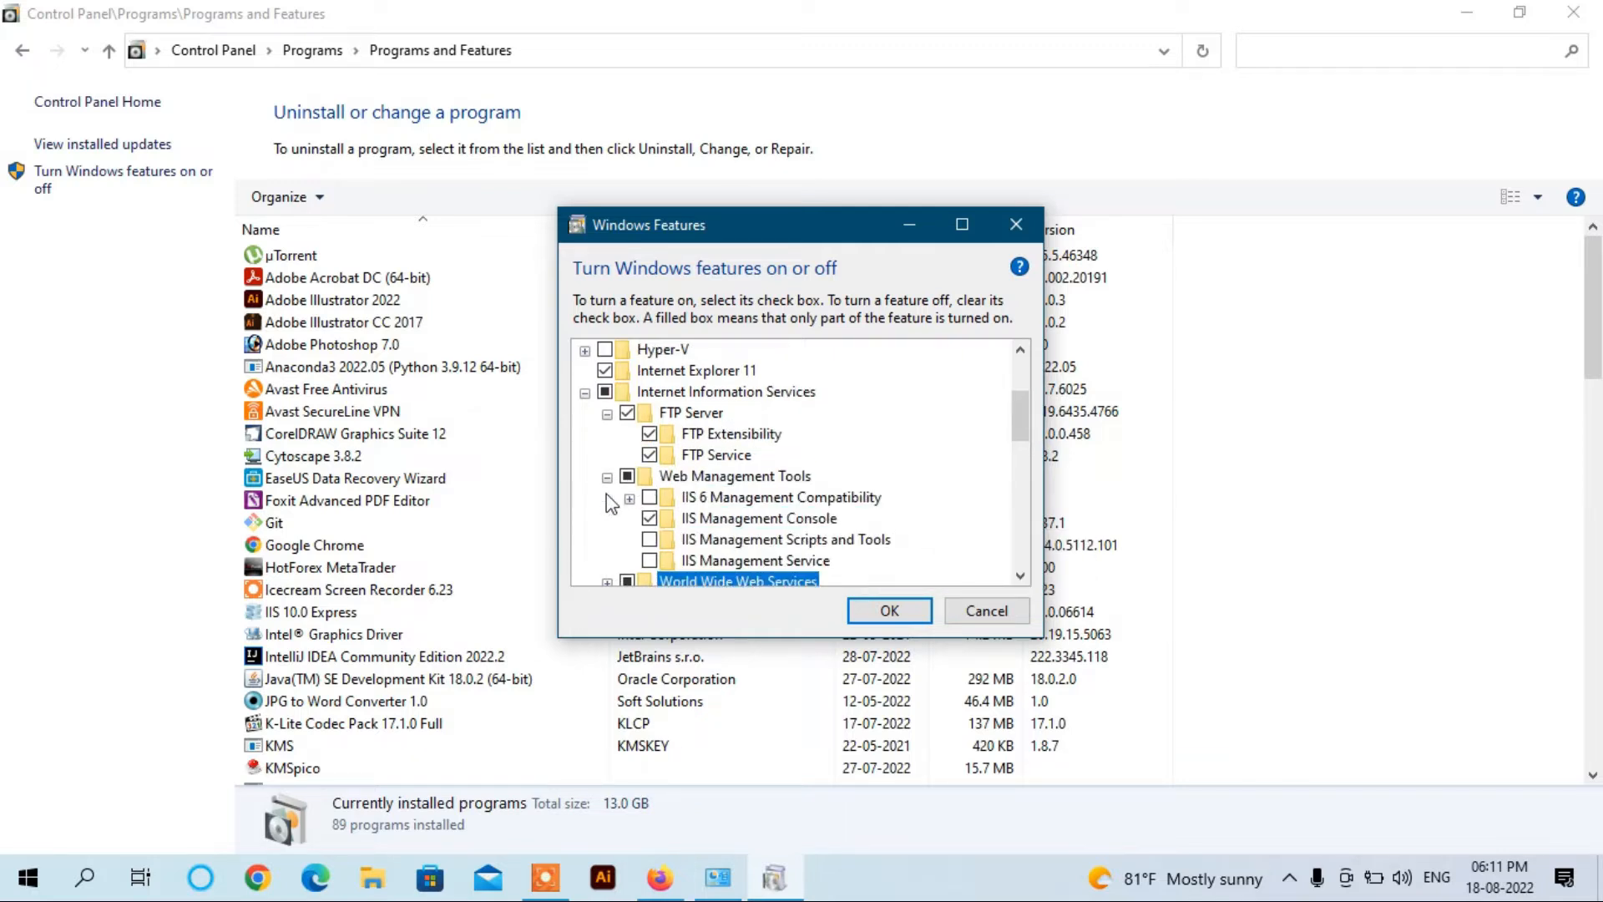
click(650, 498)
click(650, 519)
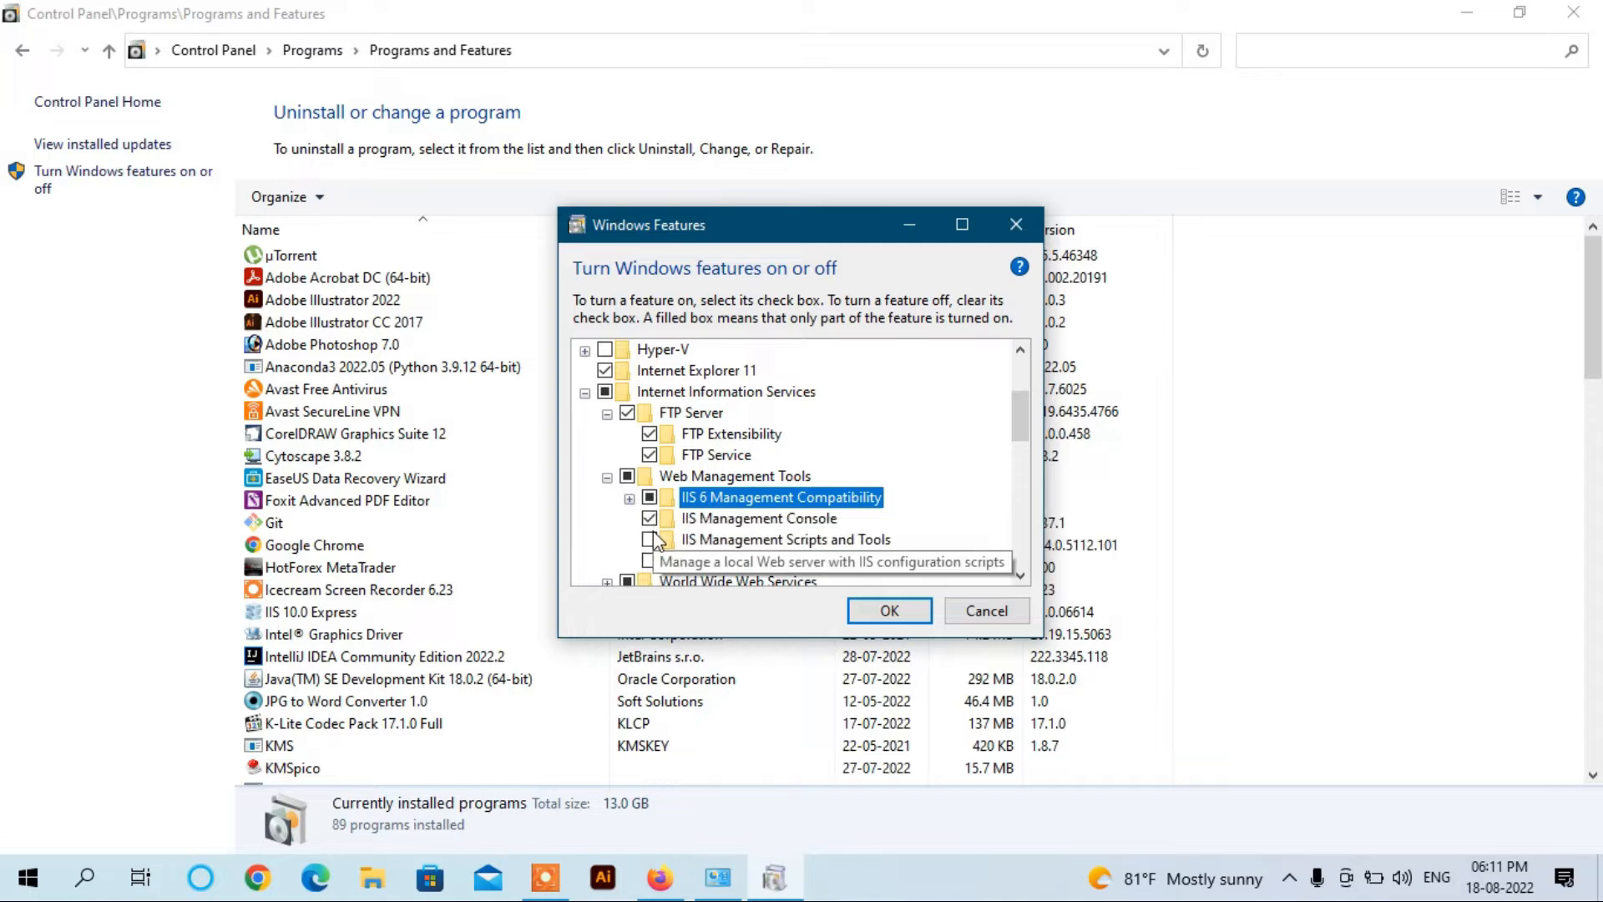
click(649, 540)
click(650, 561)
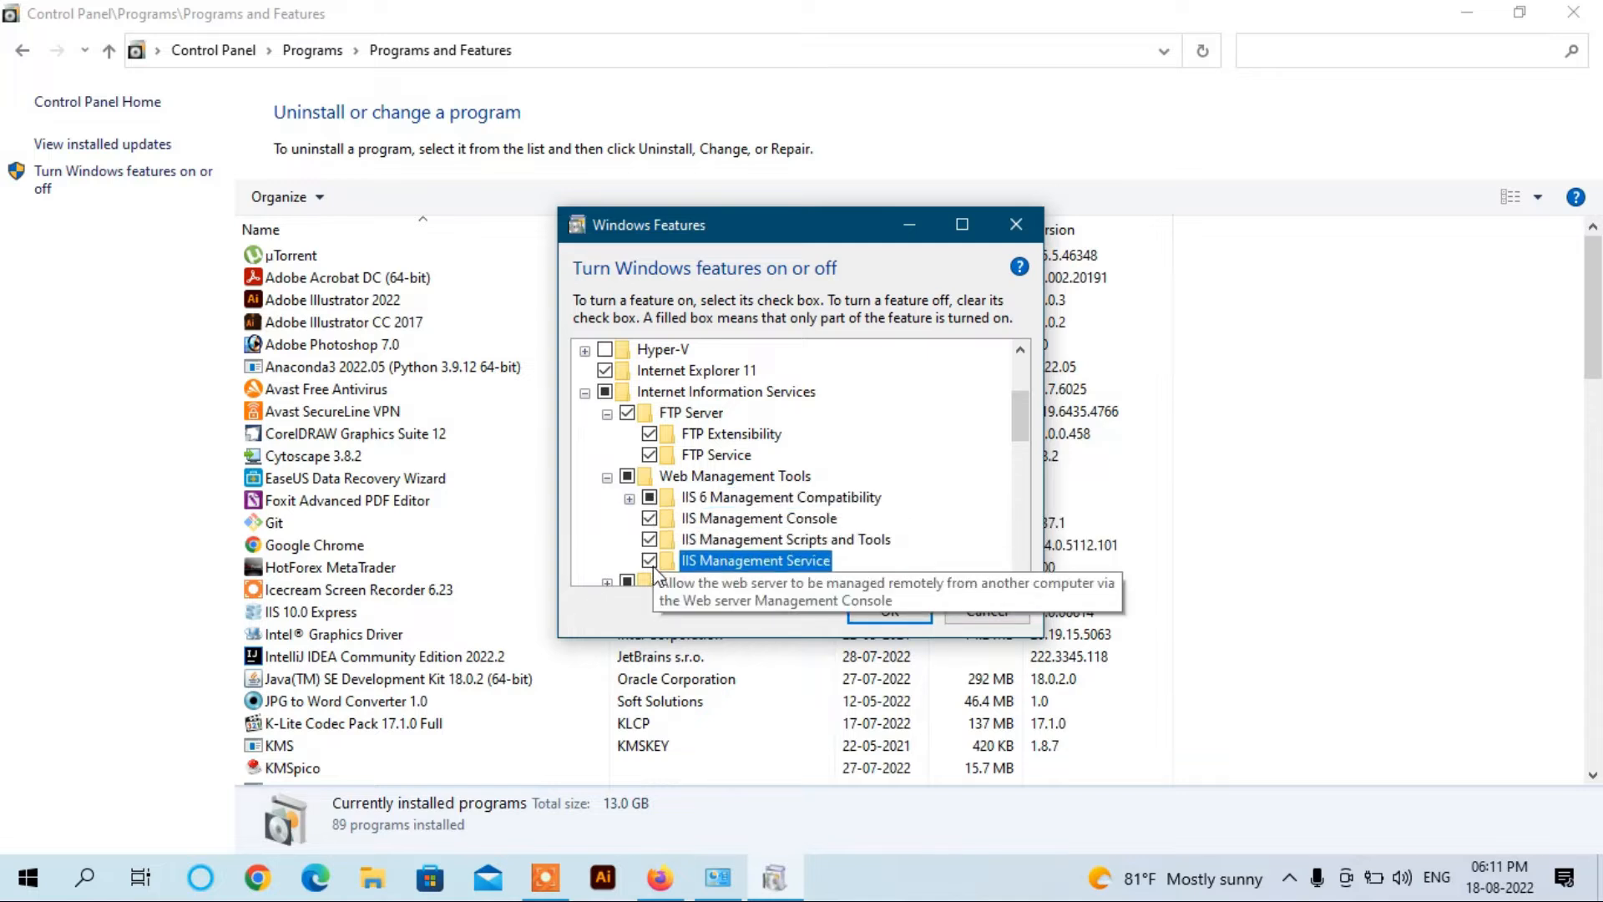
click(630, 500)
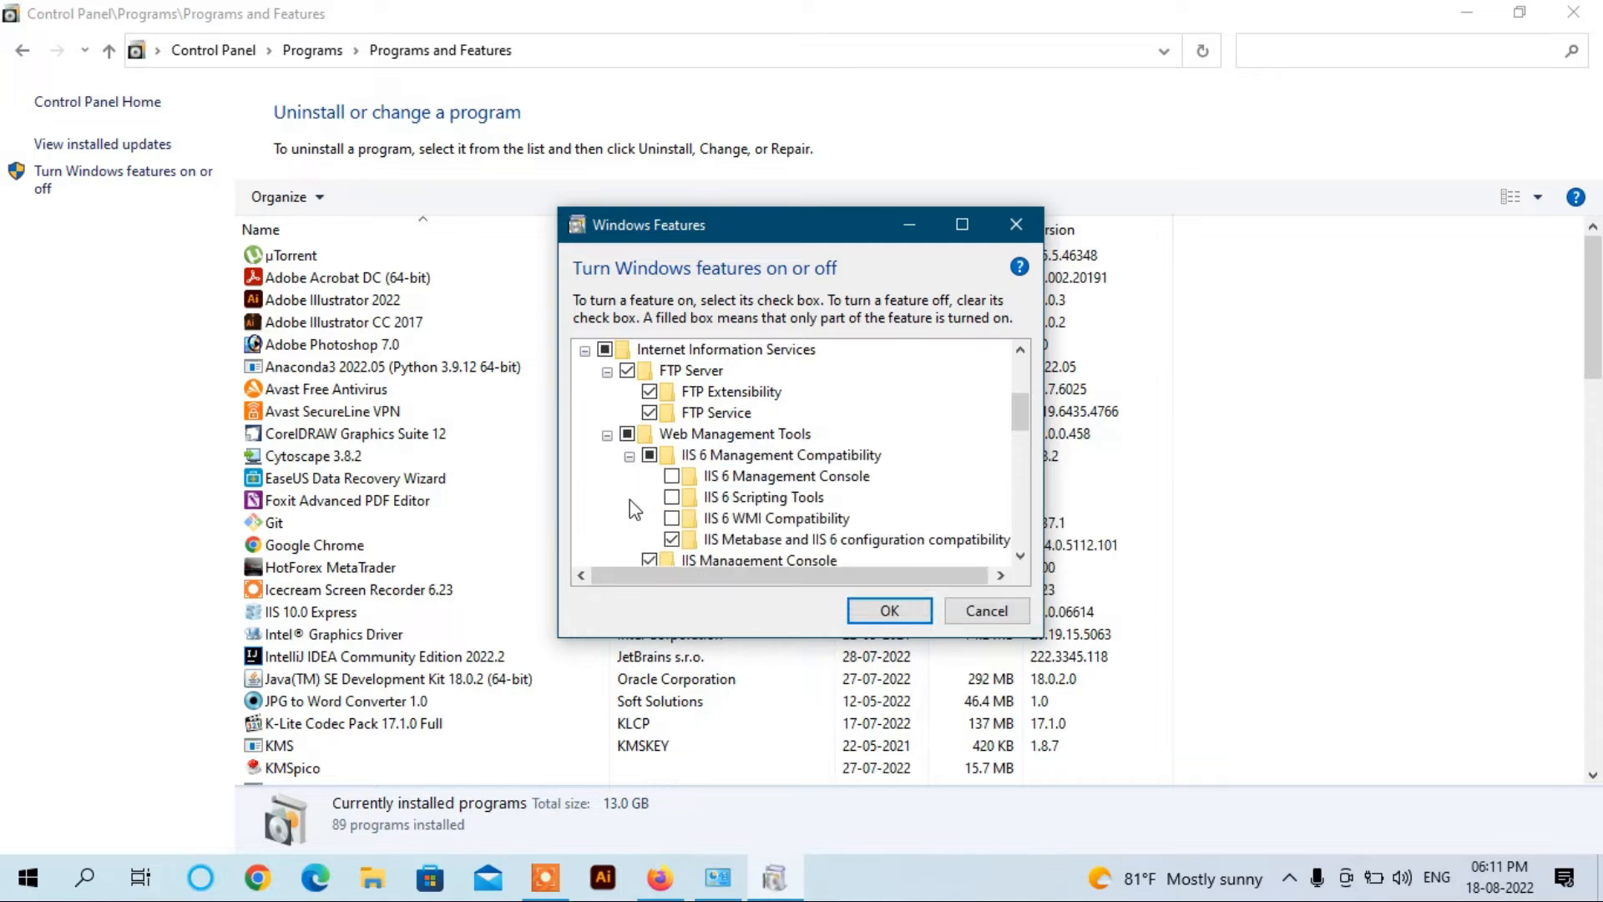
click(671, 476)
click(671, 497)
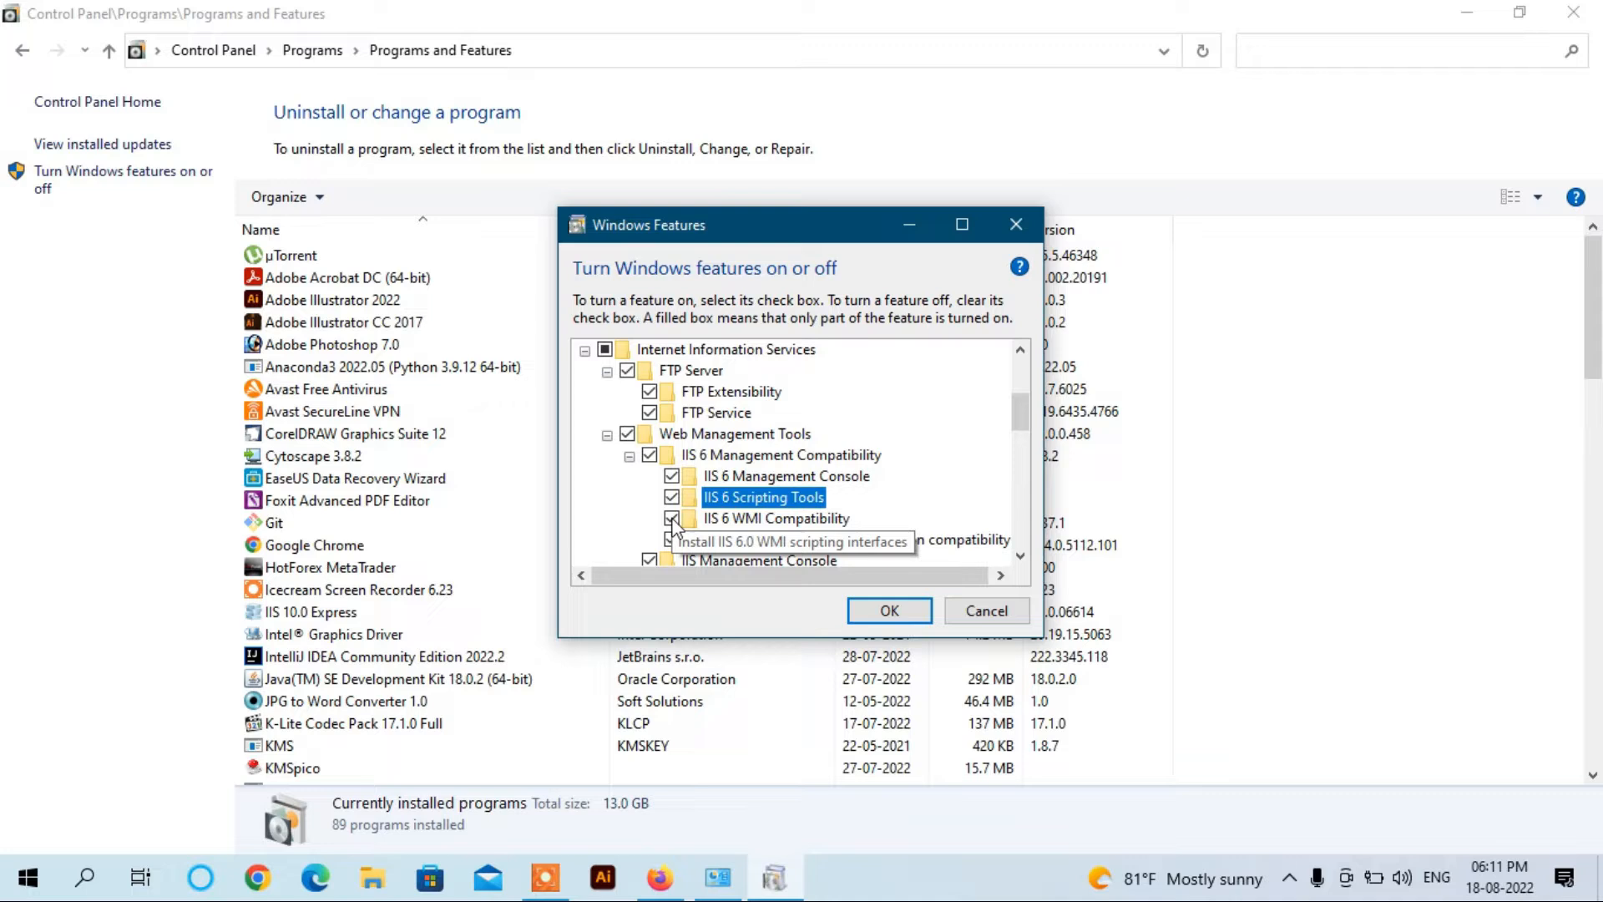
click(630, 456)
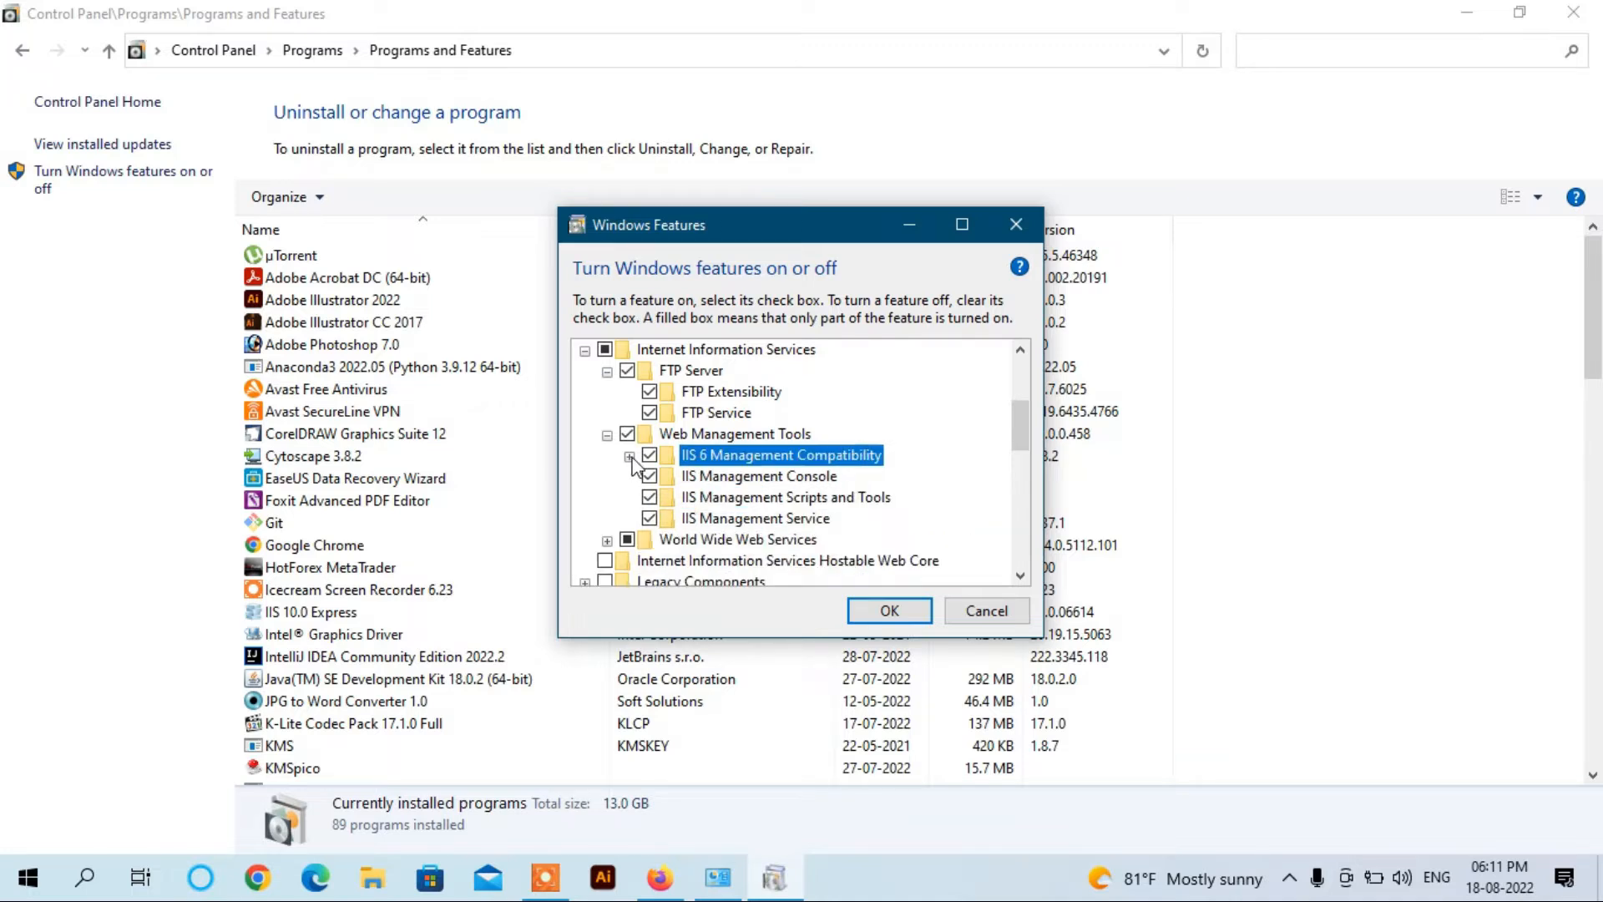
Step: Enable Internet Information Services Hostable Web Core and apply the feature changes
click(607, 541)
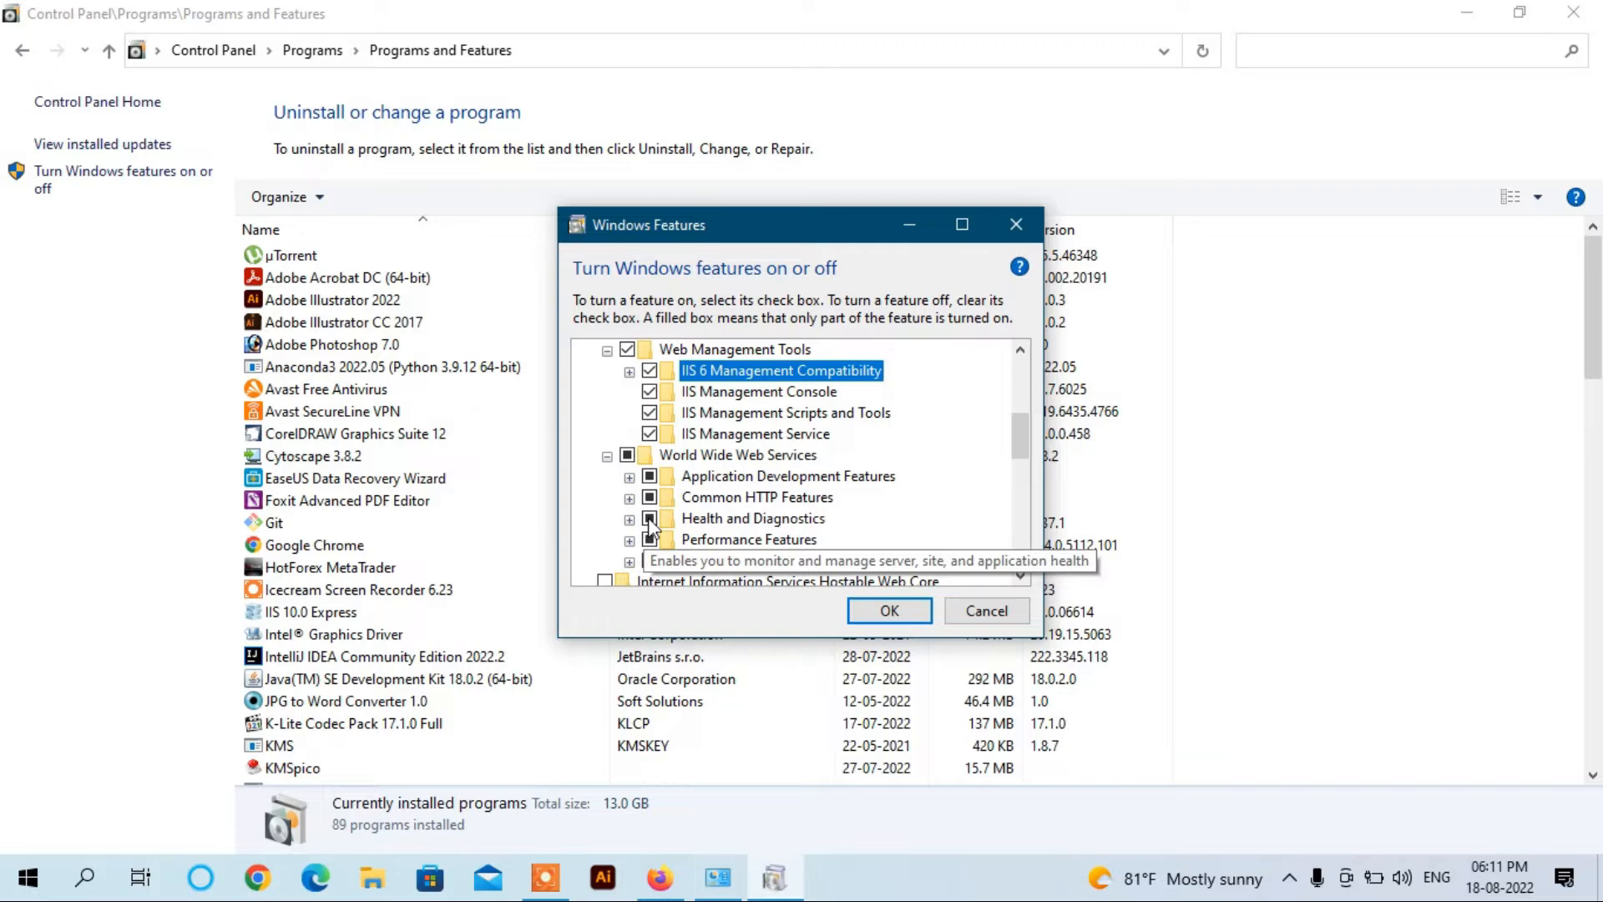
click(607, 457)
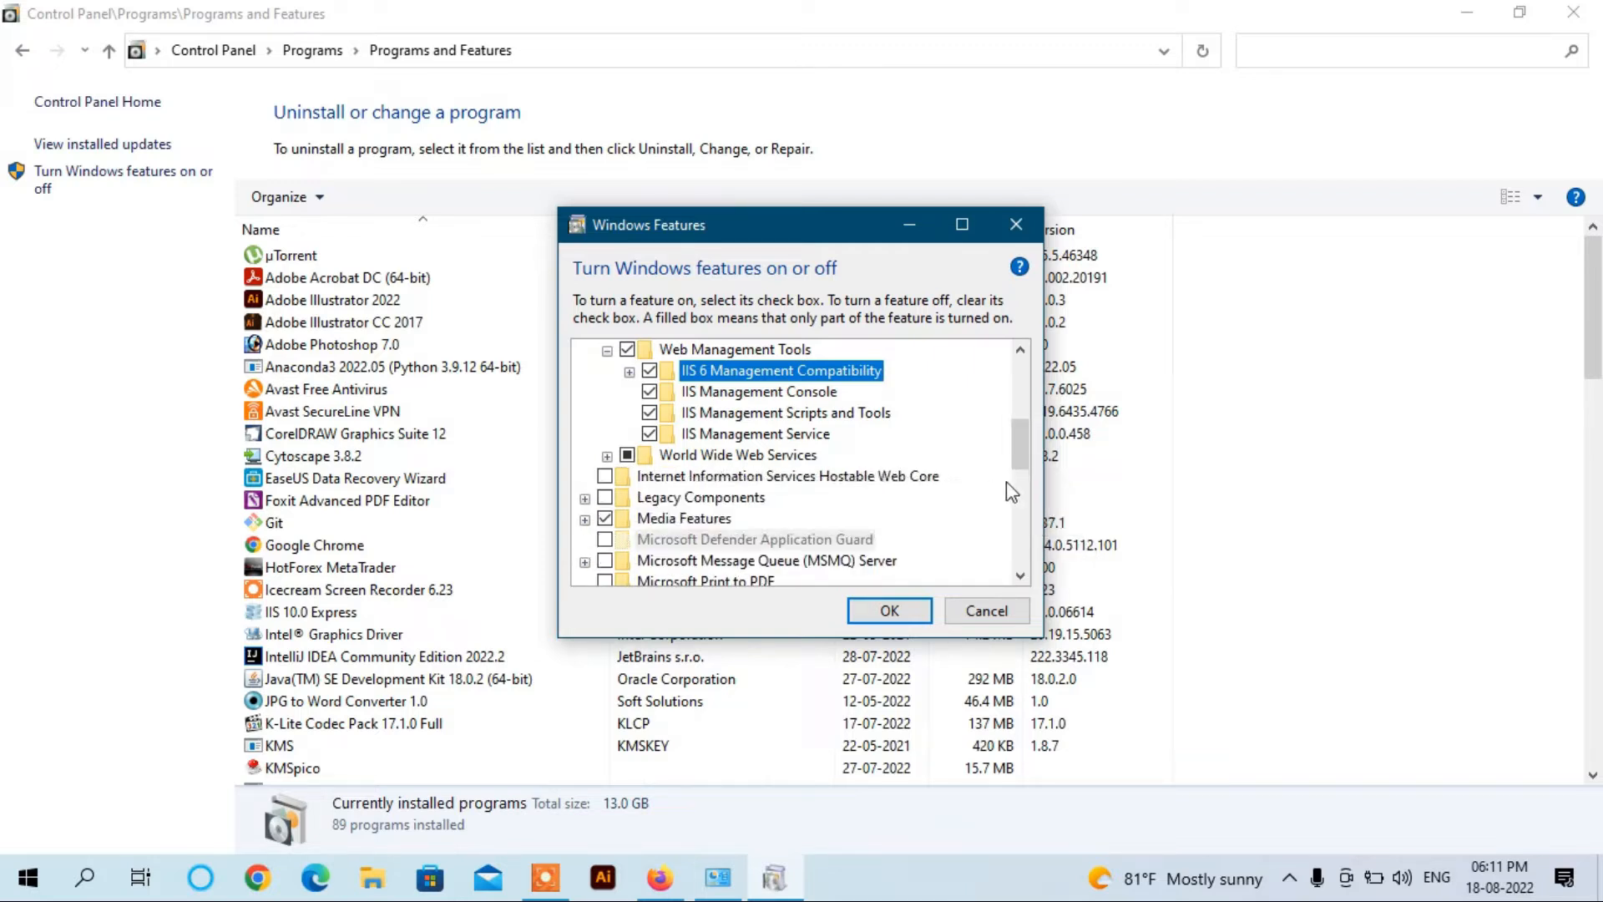
click(605, 476)
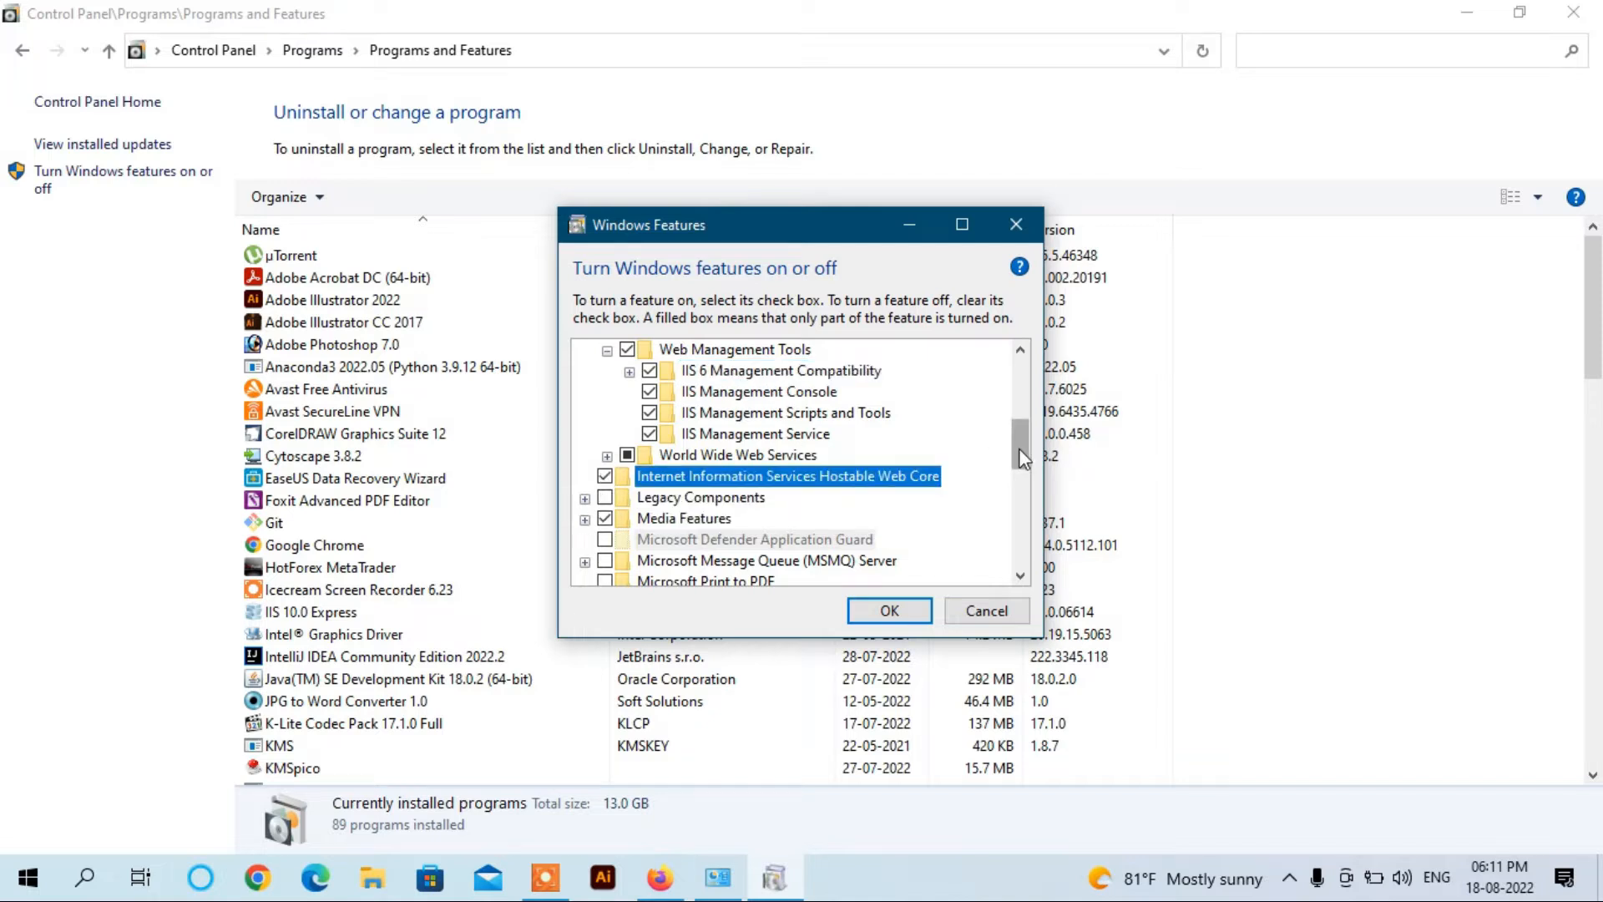
mouse_move(1024, 448)
mouse_down()
mouse_move(1026, 408)
mouse_move(1025, 431)
mouse_up()
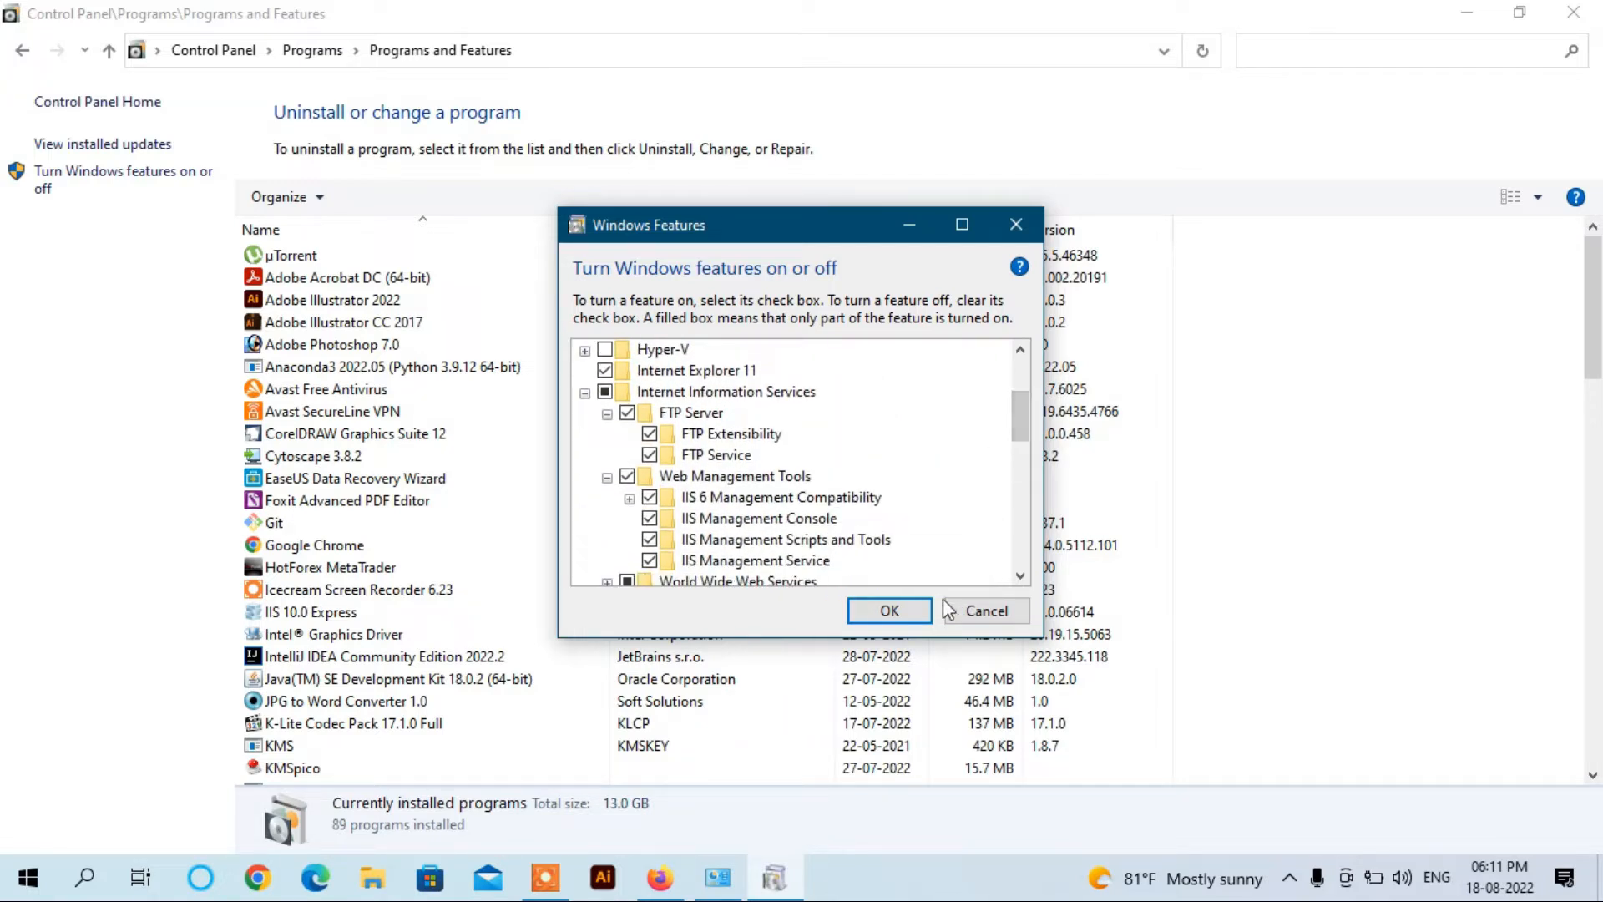
click(889, 611)
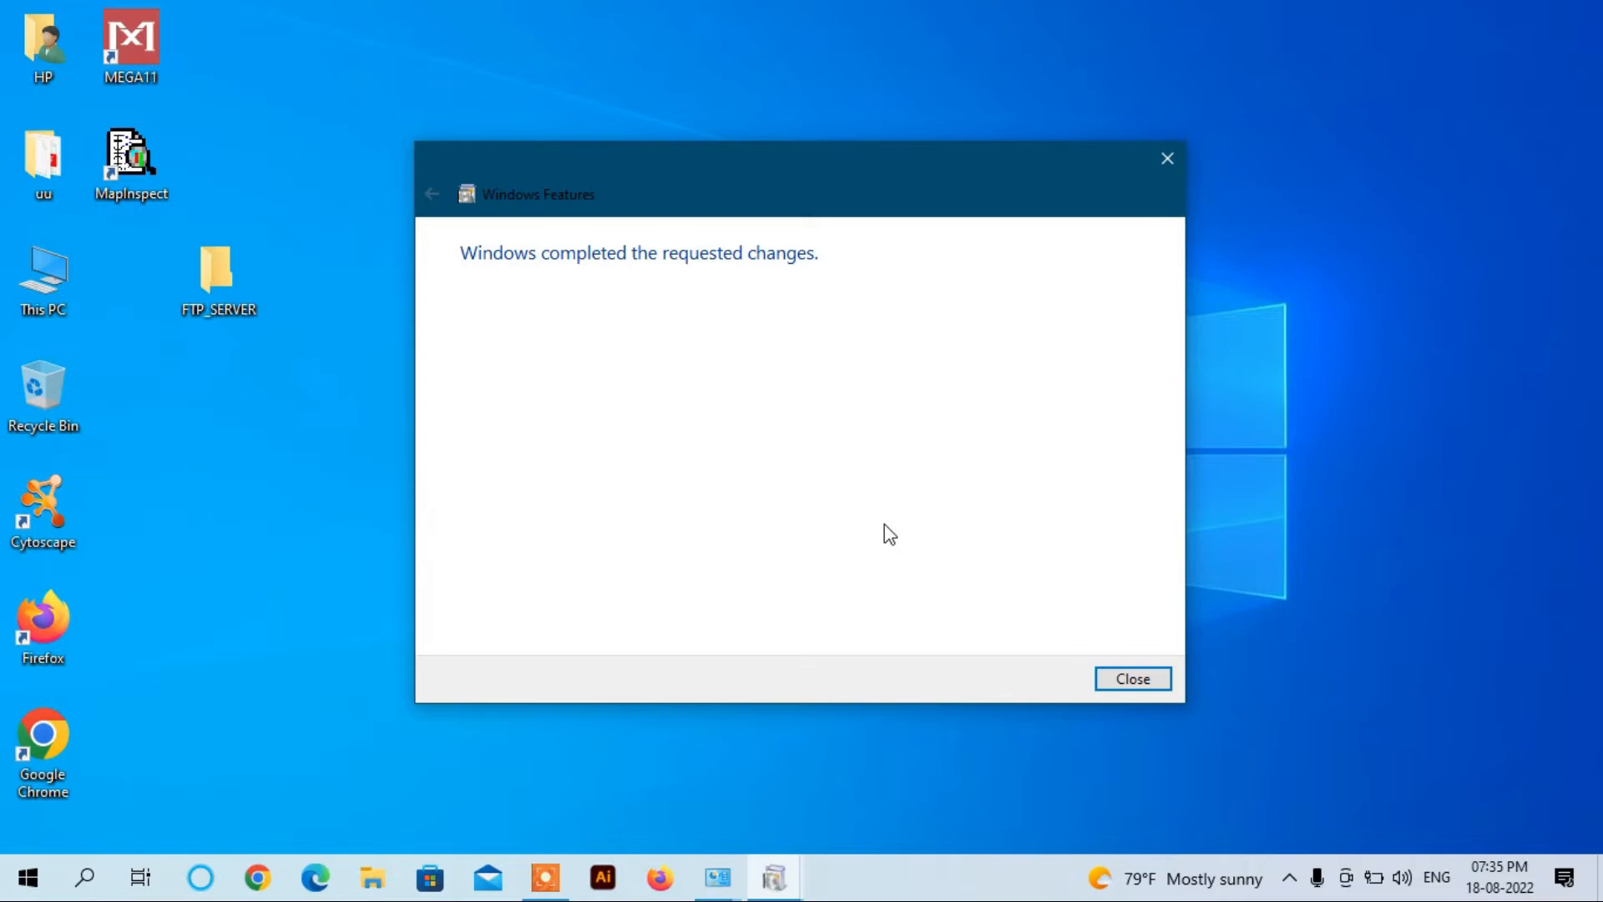
Step: Dismiss the completion message and launch IIS Manager from the maximized Administrative Tools folder
click(1119, 678)
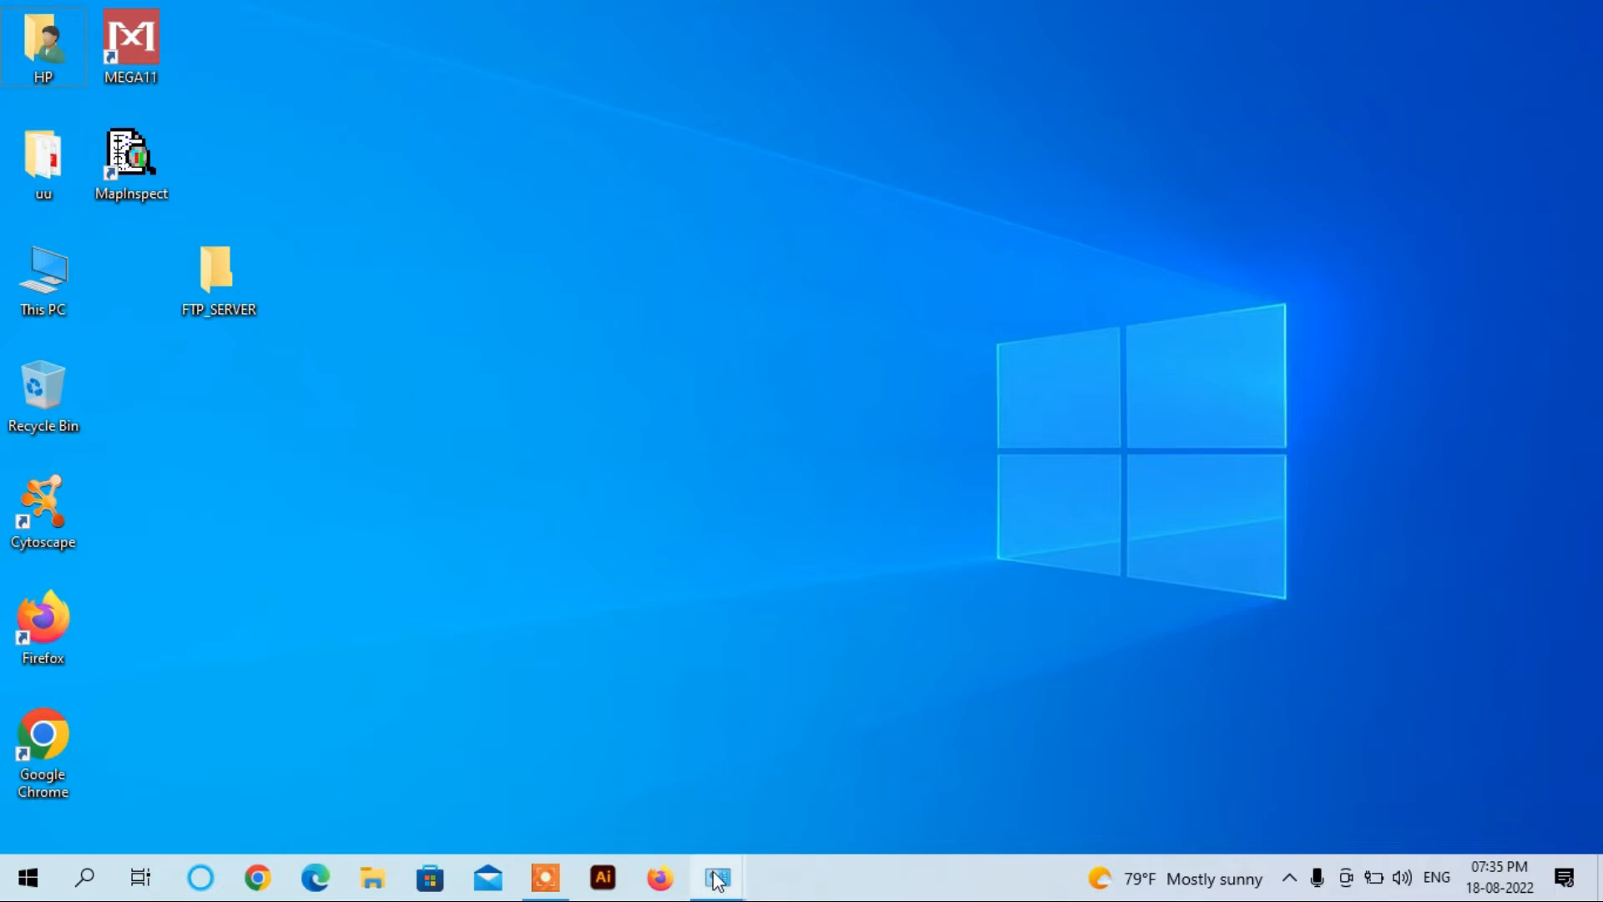
mouse_move(717, 876)
click(697, 718)
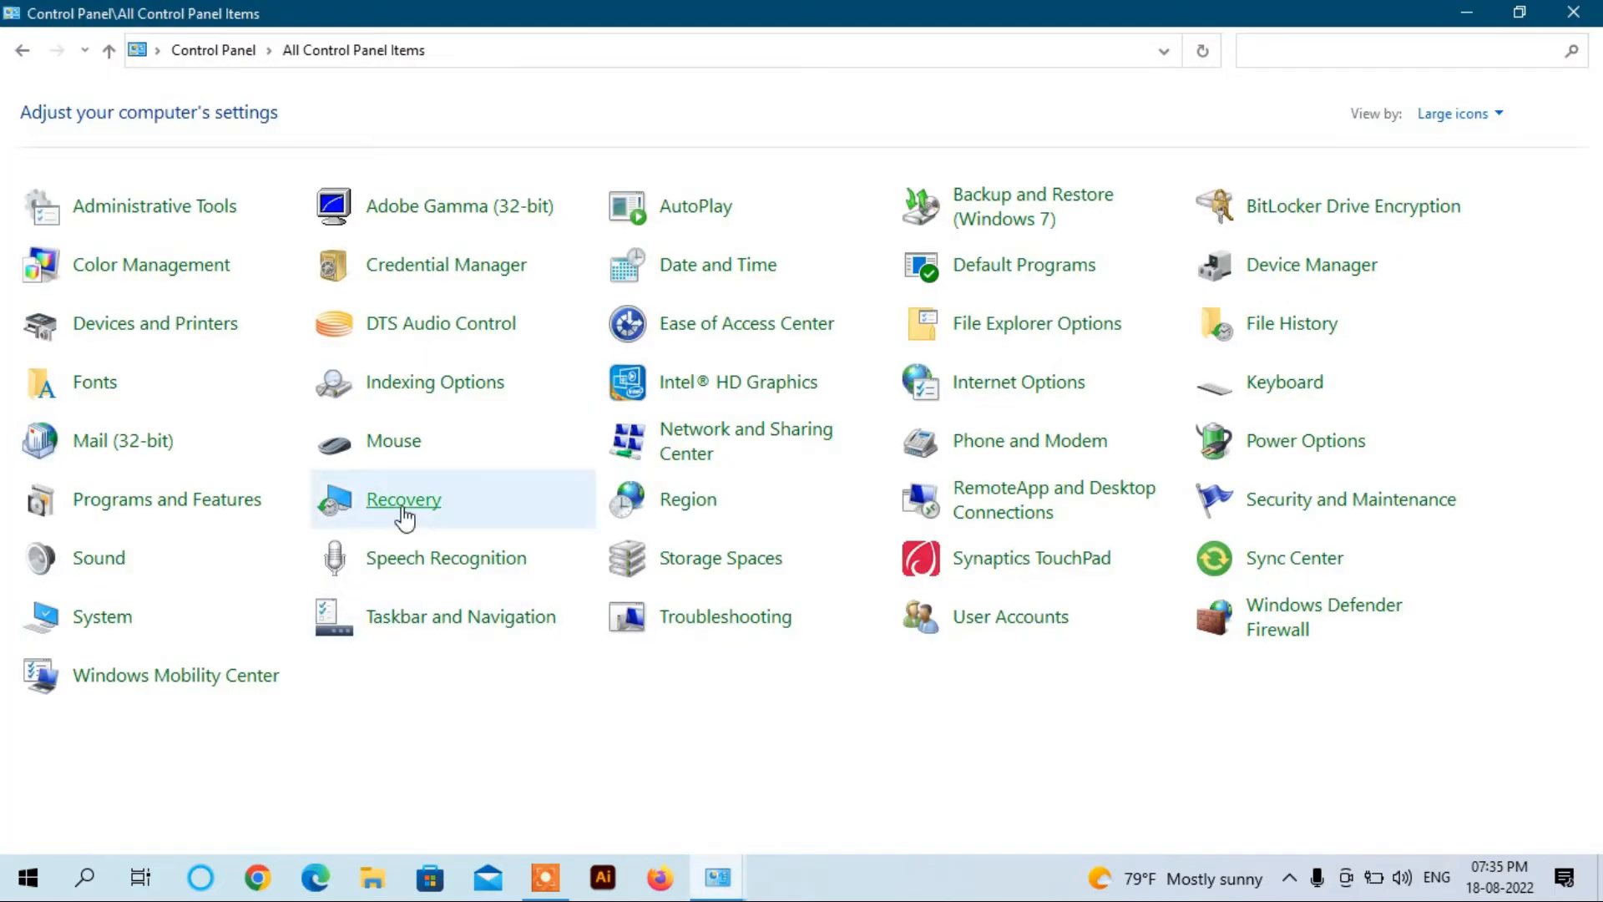
click(165, 219)
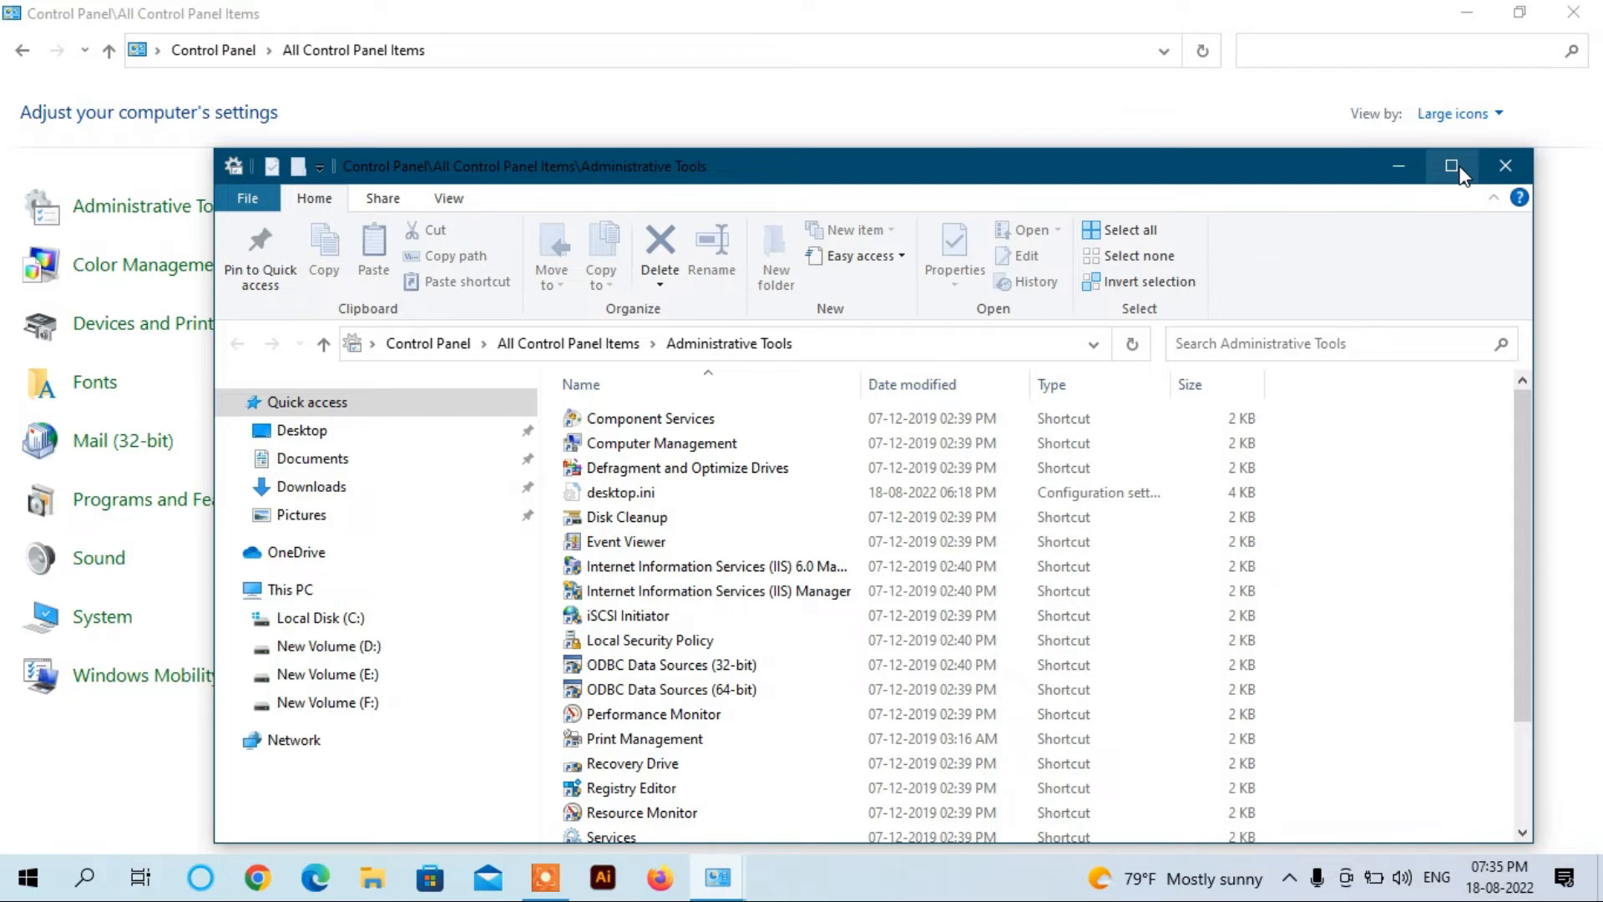
click(1456, 170)
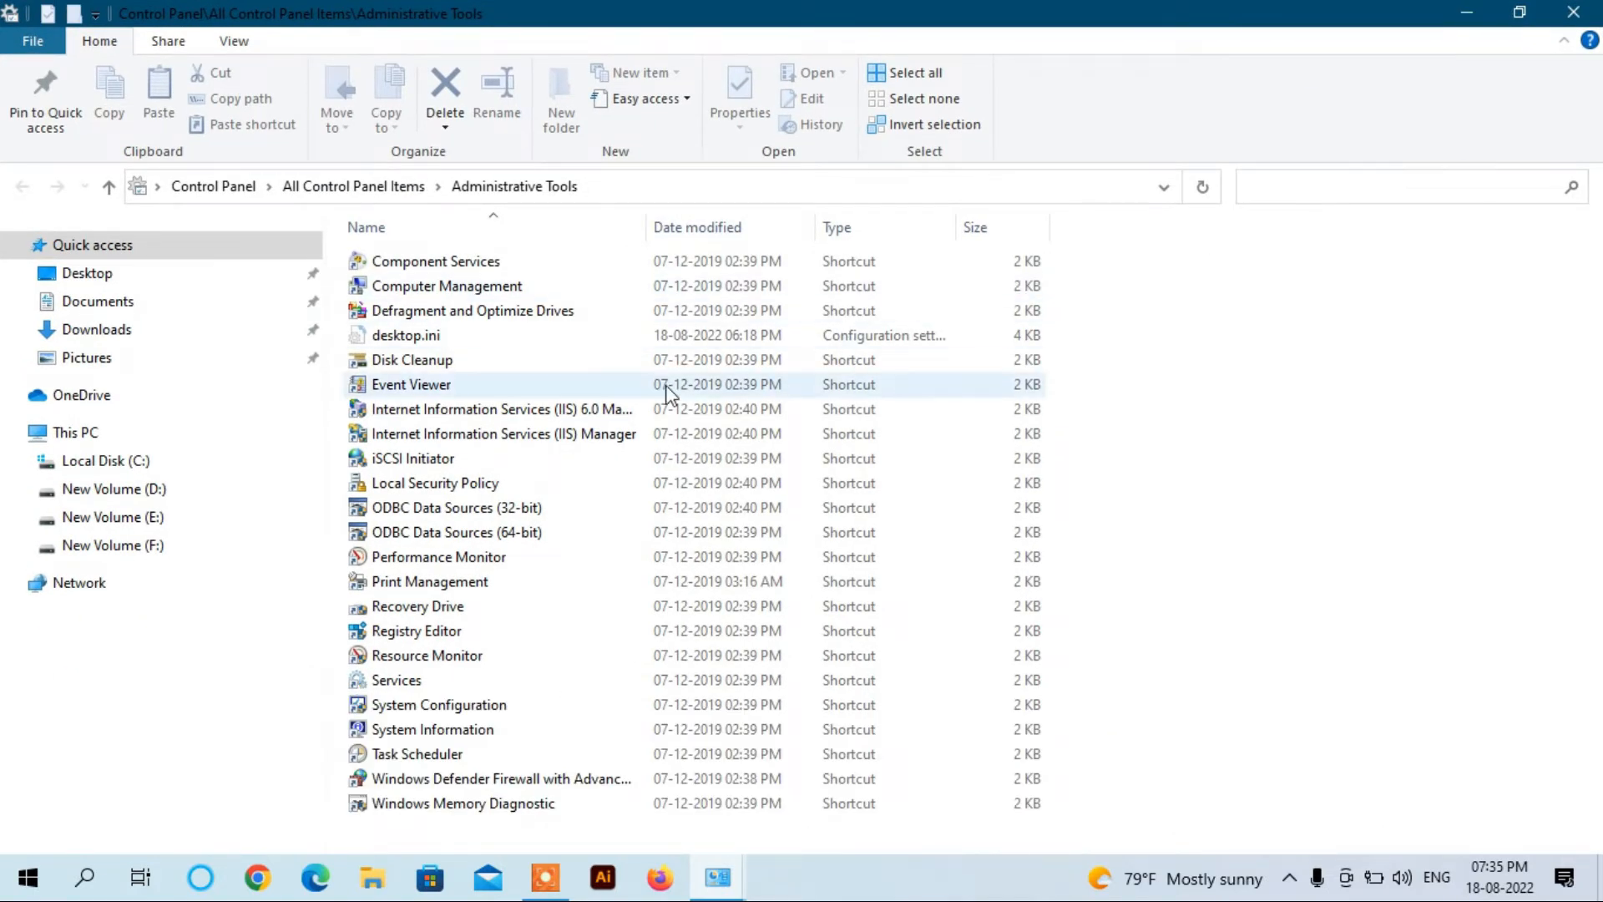
double_click(534, 437)
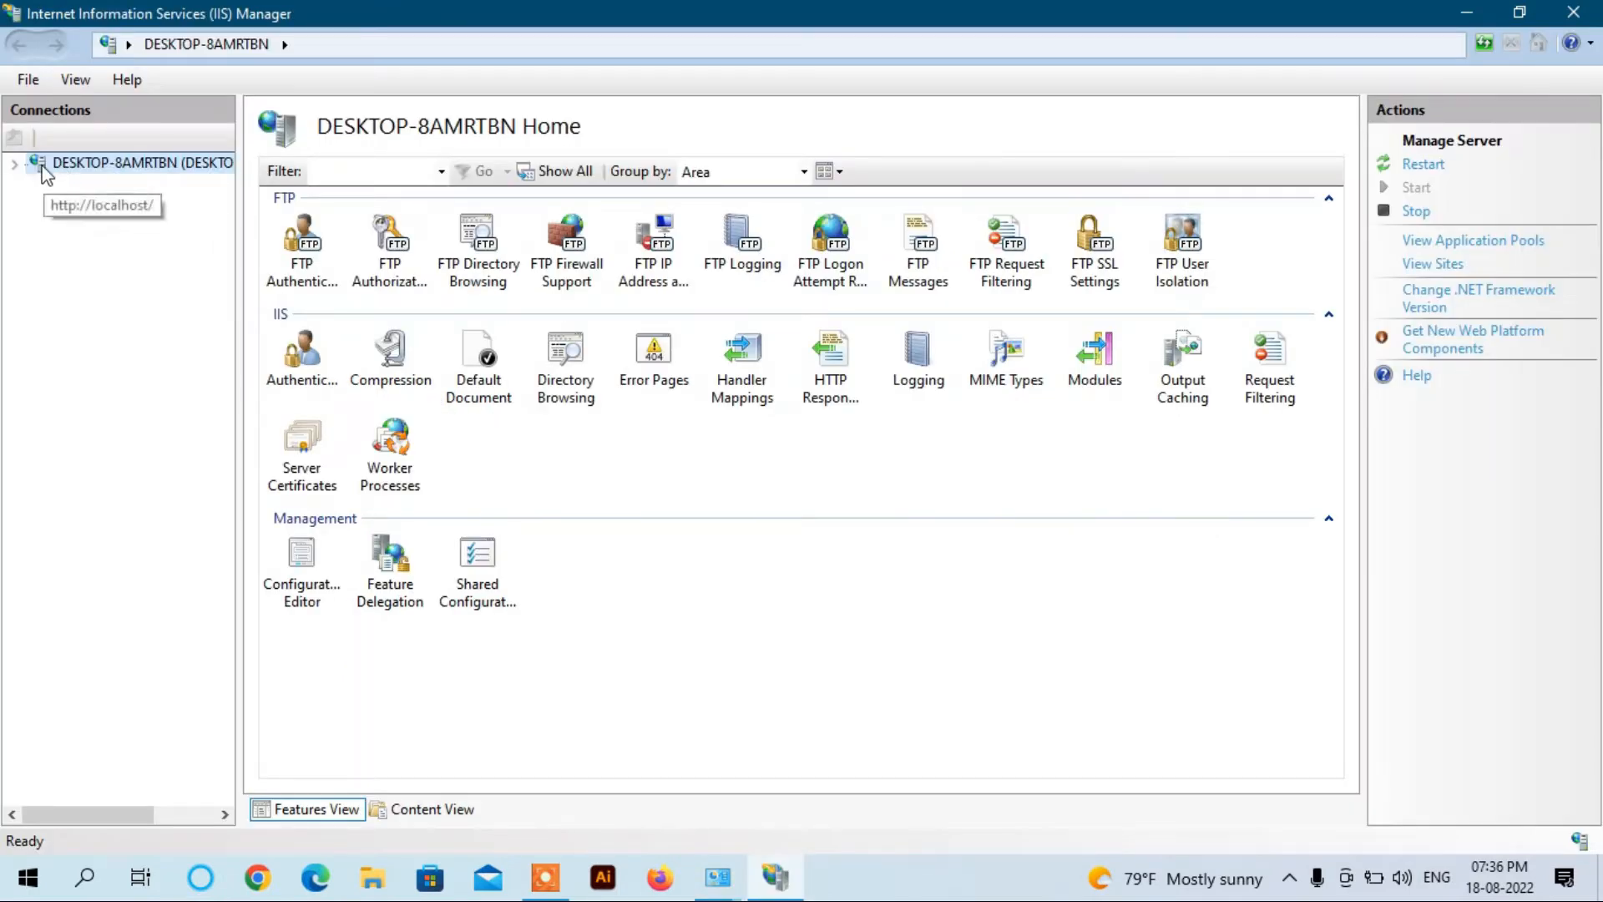
Step: Expand the server node and choose Add FTP Site from the Sites context menu
click(15, 164)
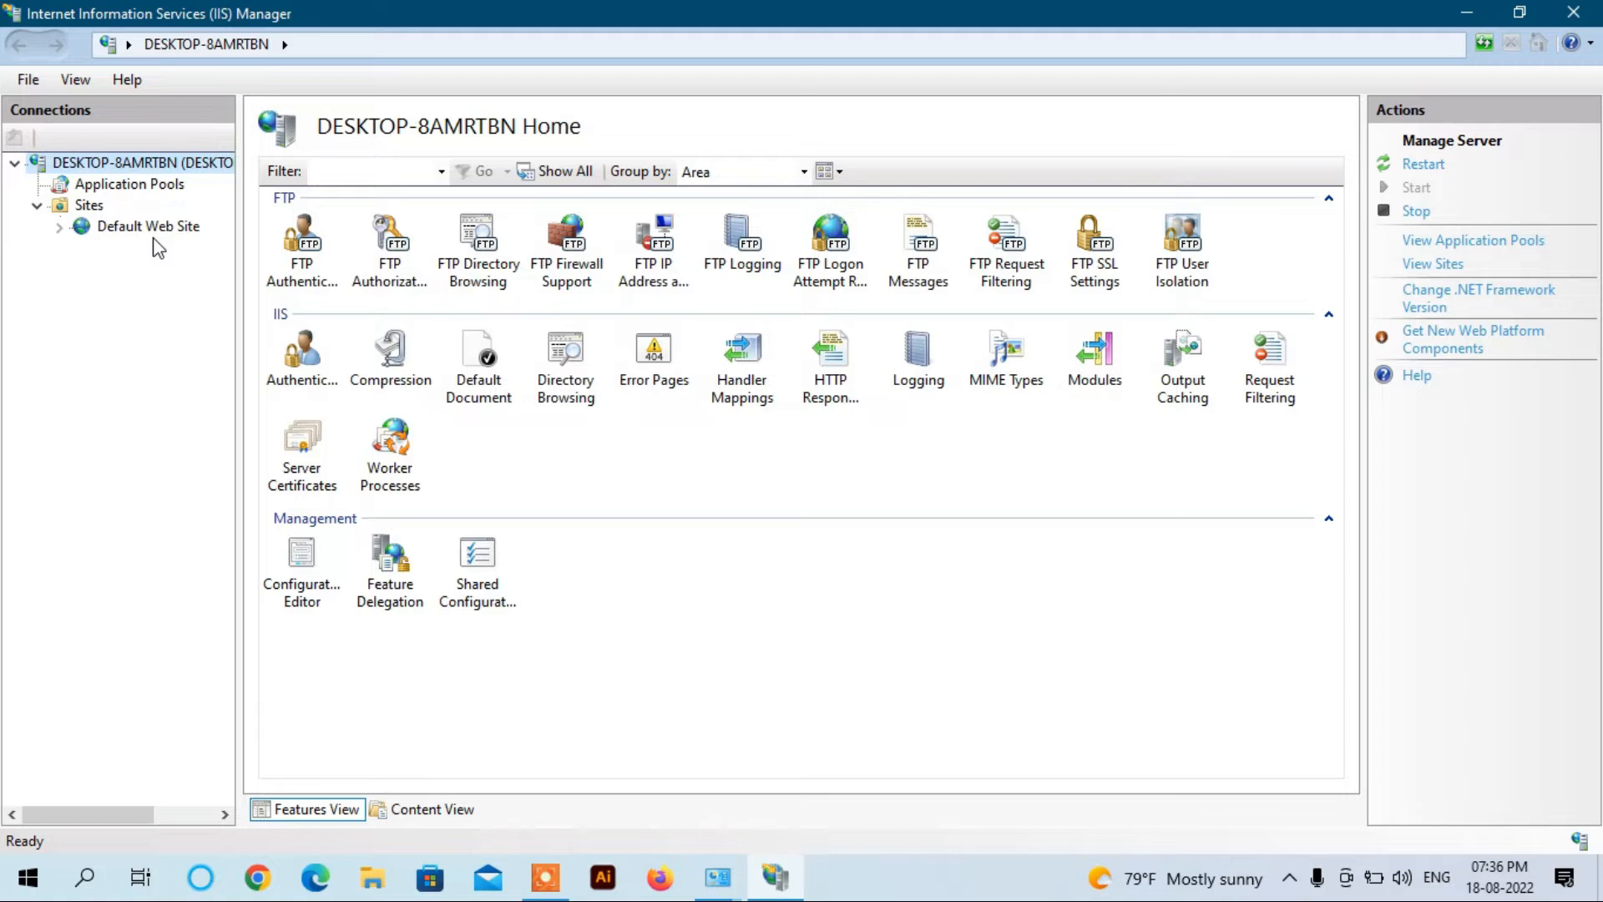
right_click(87, 209)
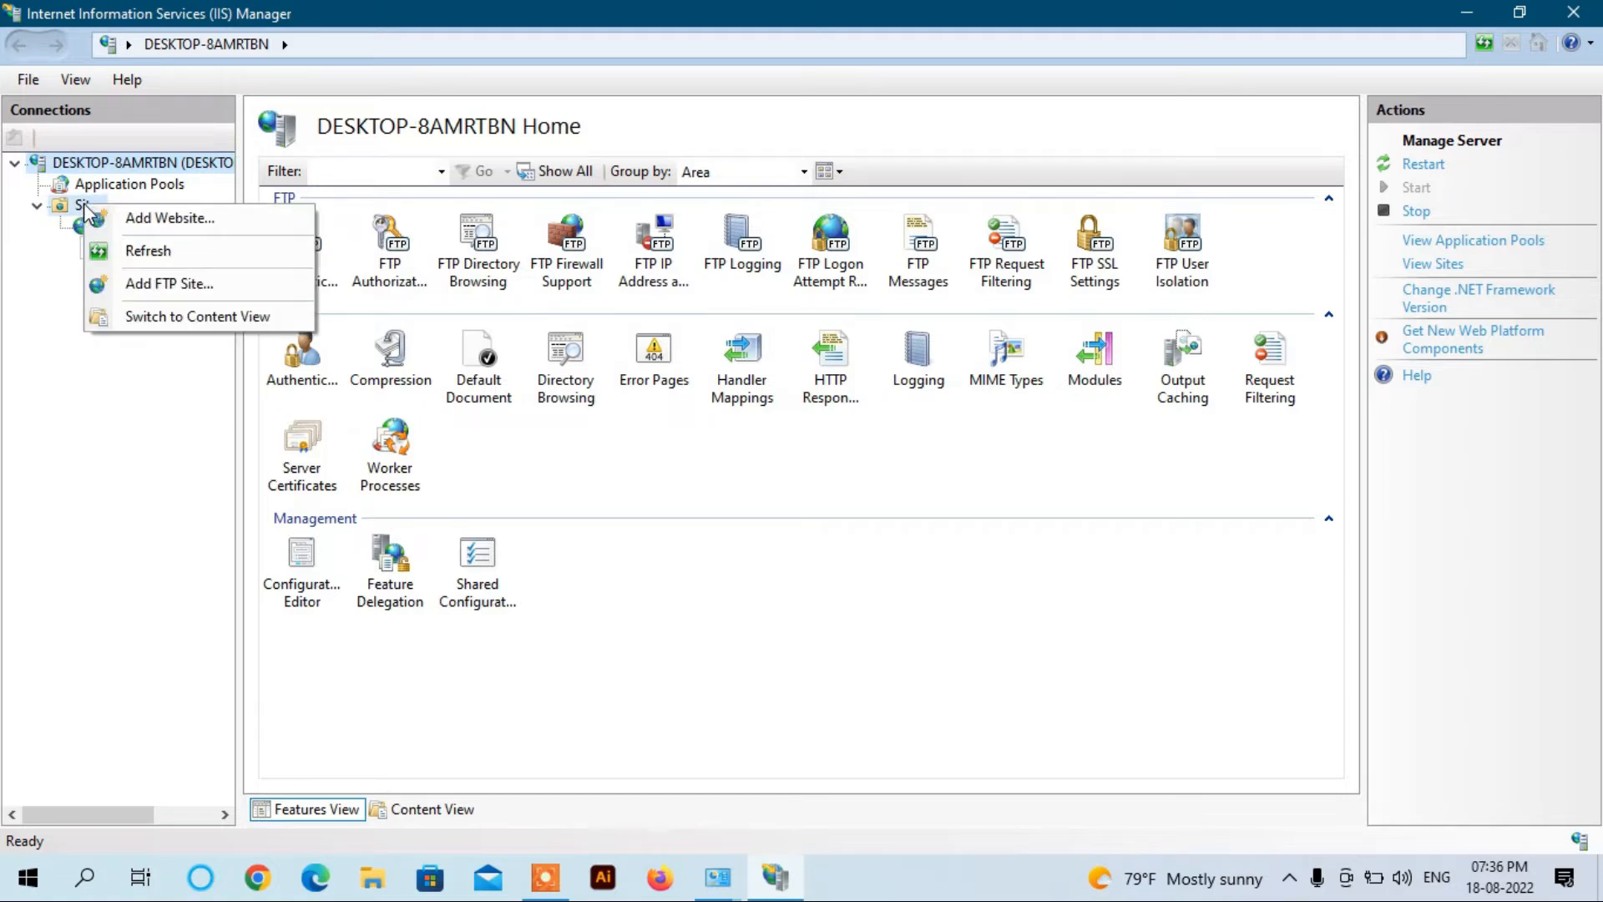
click(155, 285)
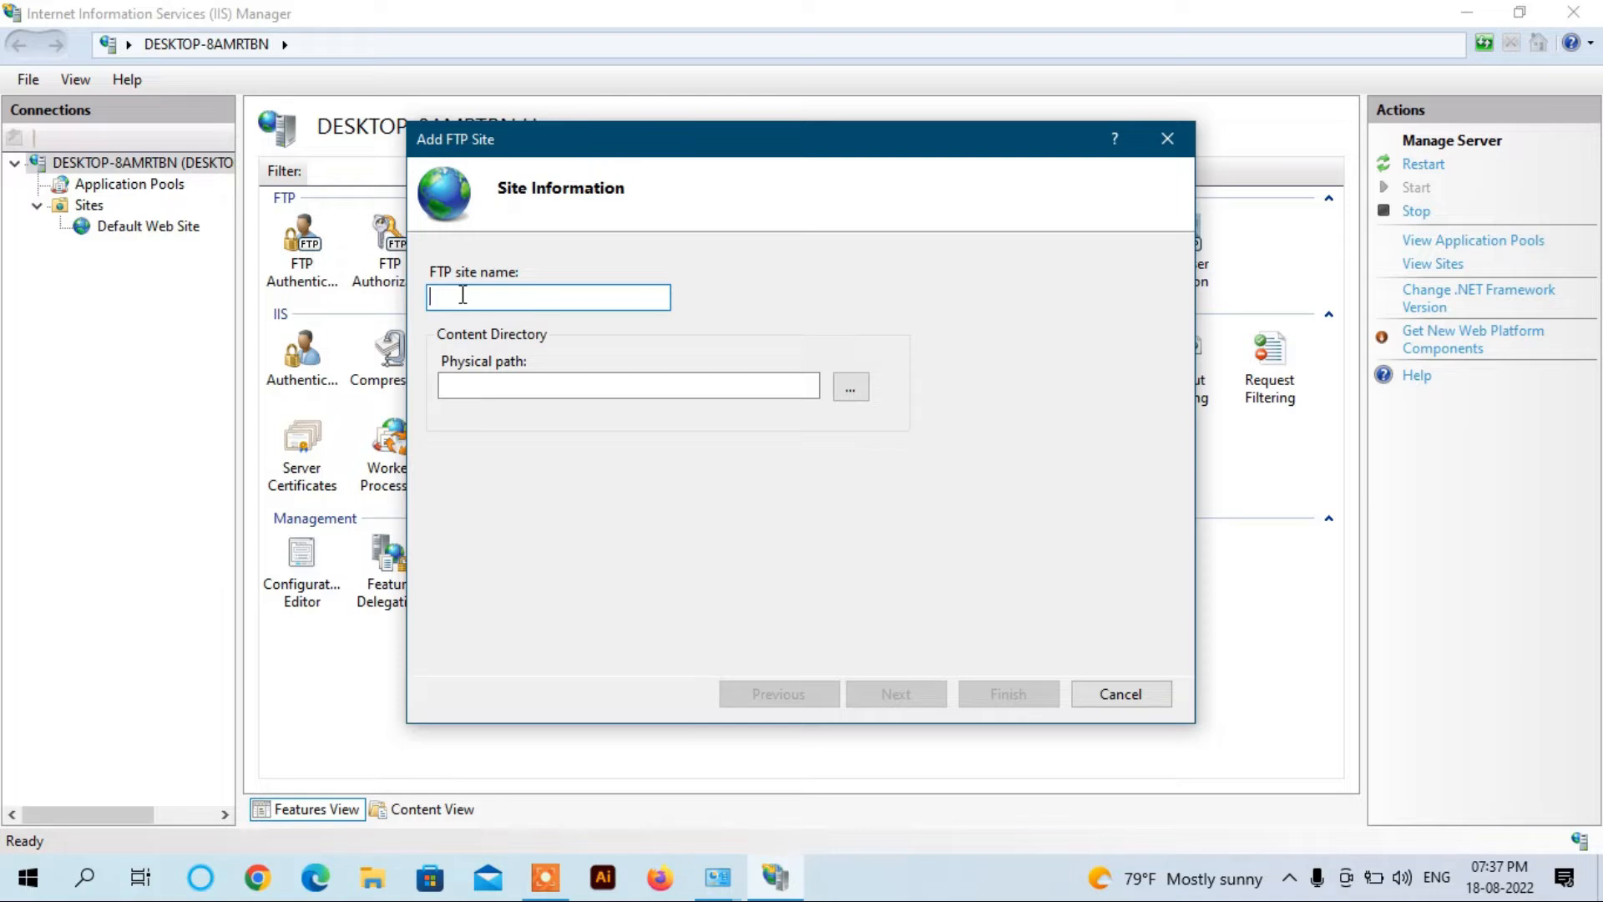
Step: Name the FTP site way2will with physical path Desktop\FTP_SERVER and continue to binding settings
text(way2will)
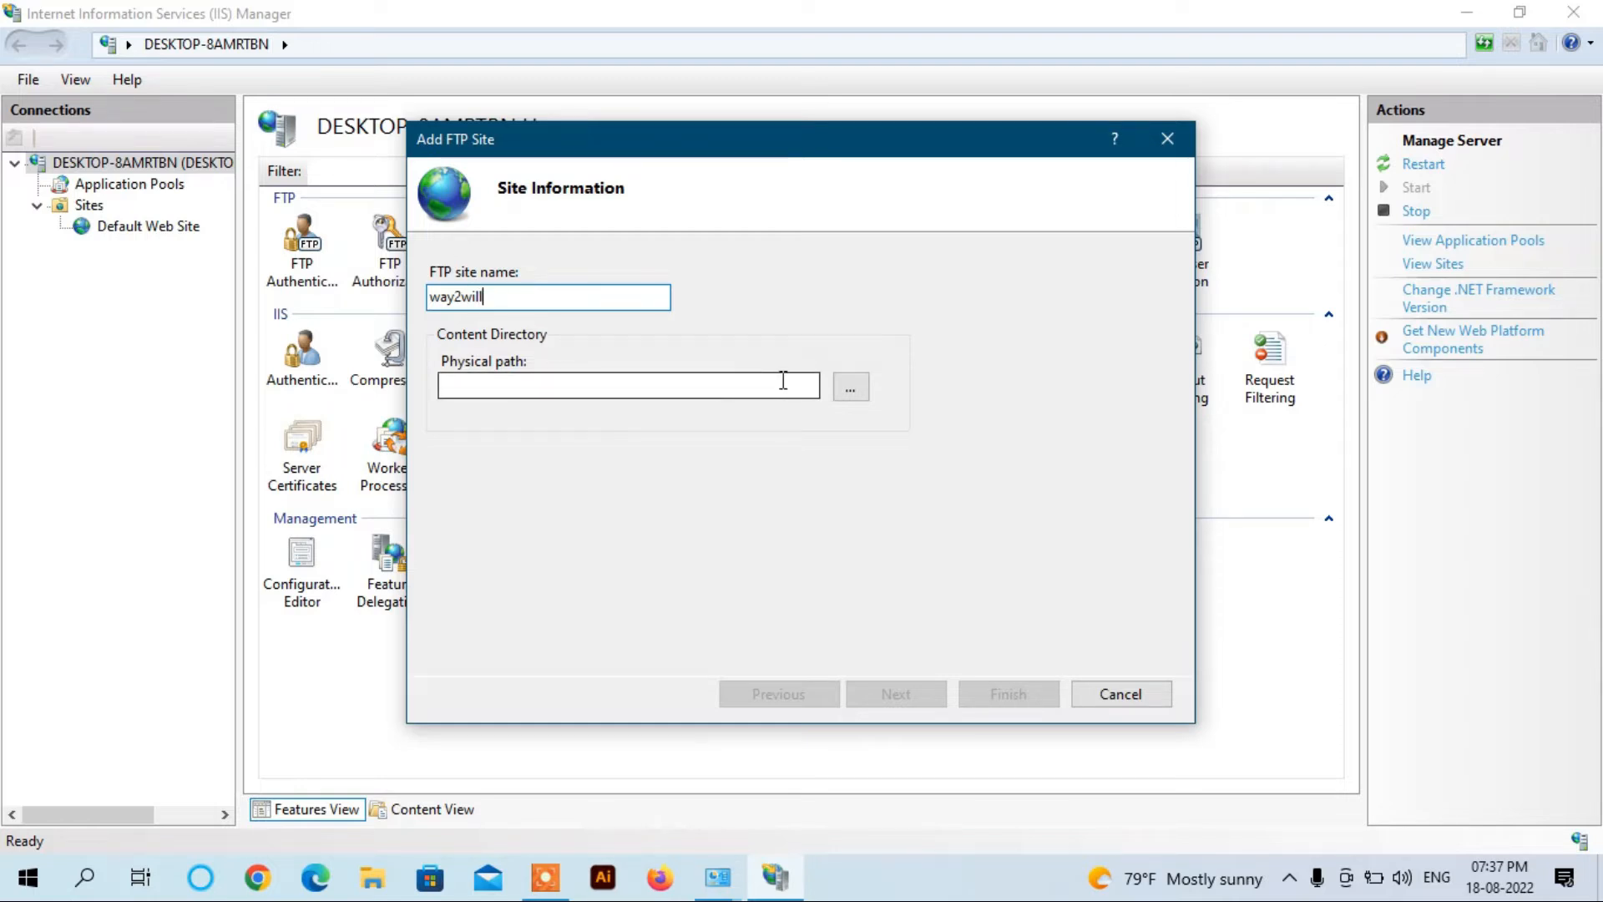
click(845, 389)
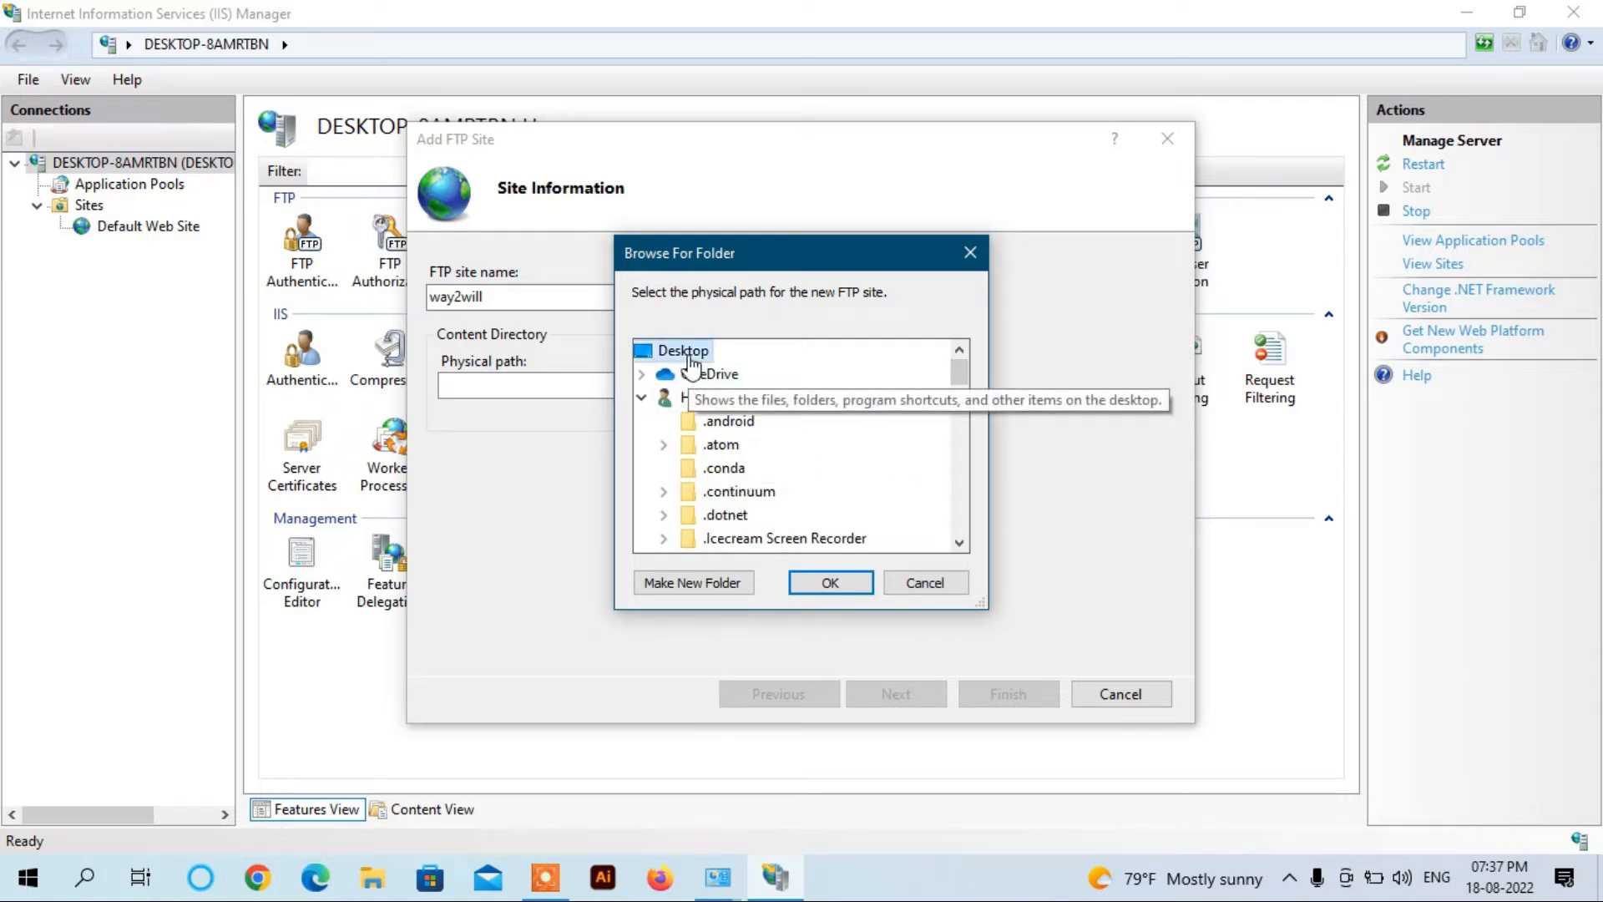
drag(959, 413, 963, 493)
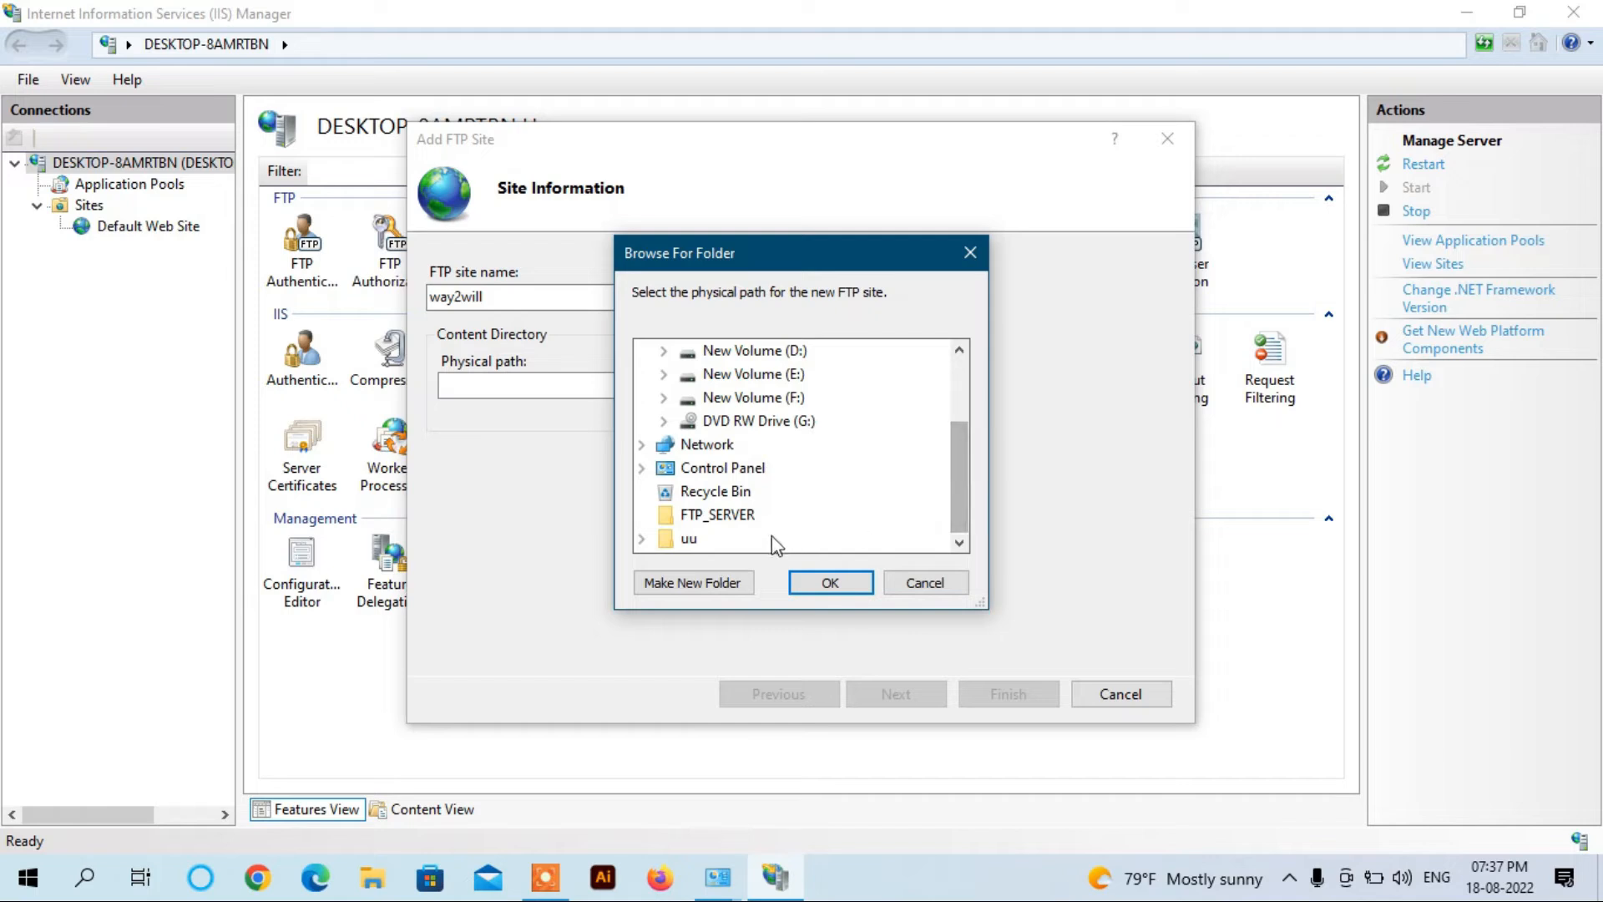
click(743, 528)
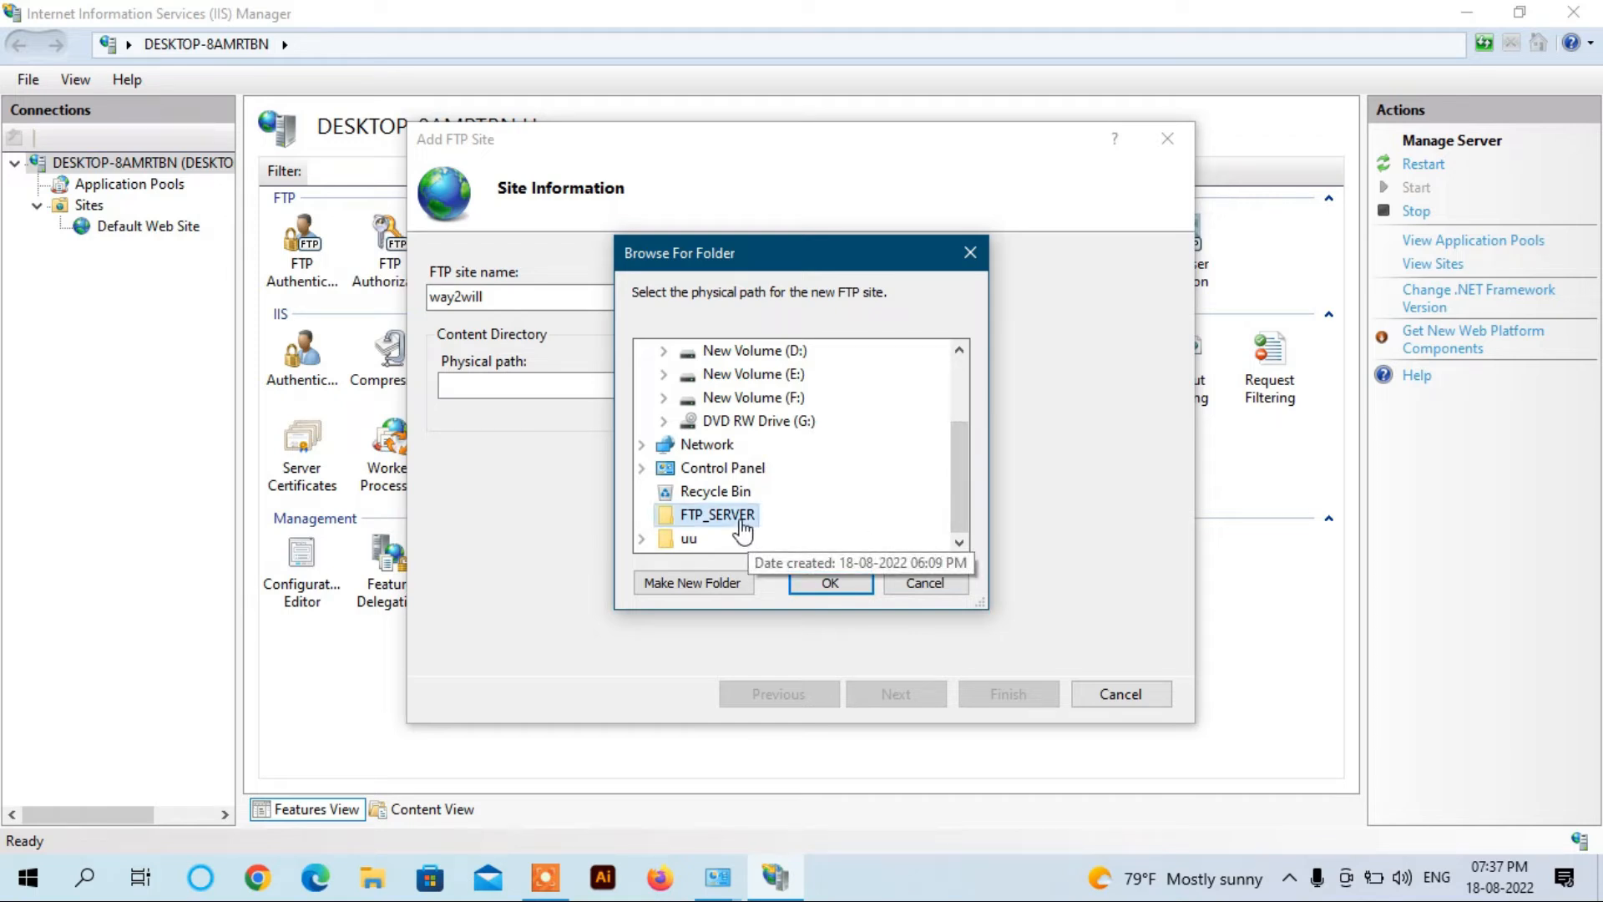
click(829, 583)
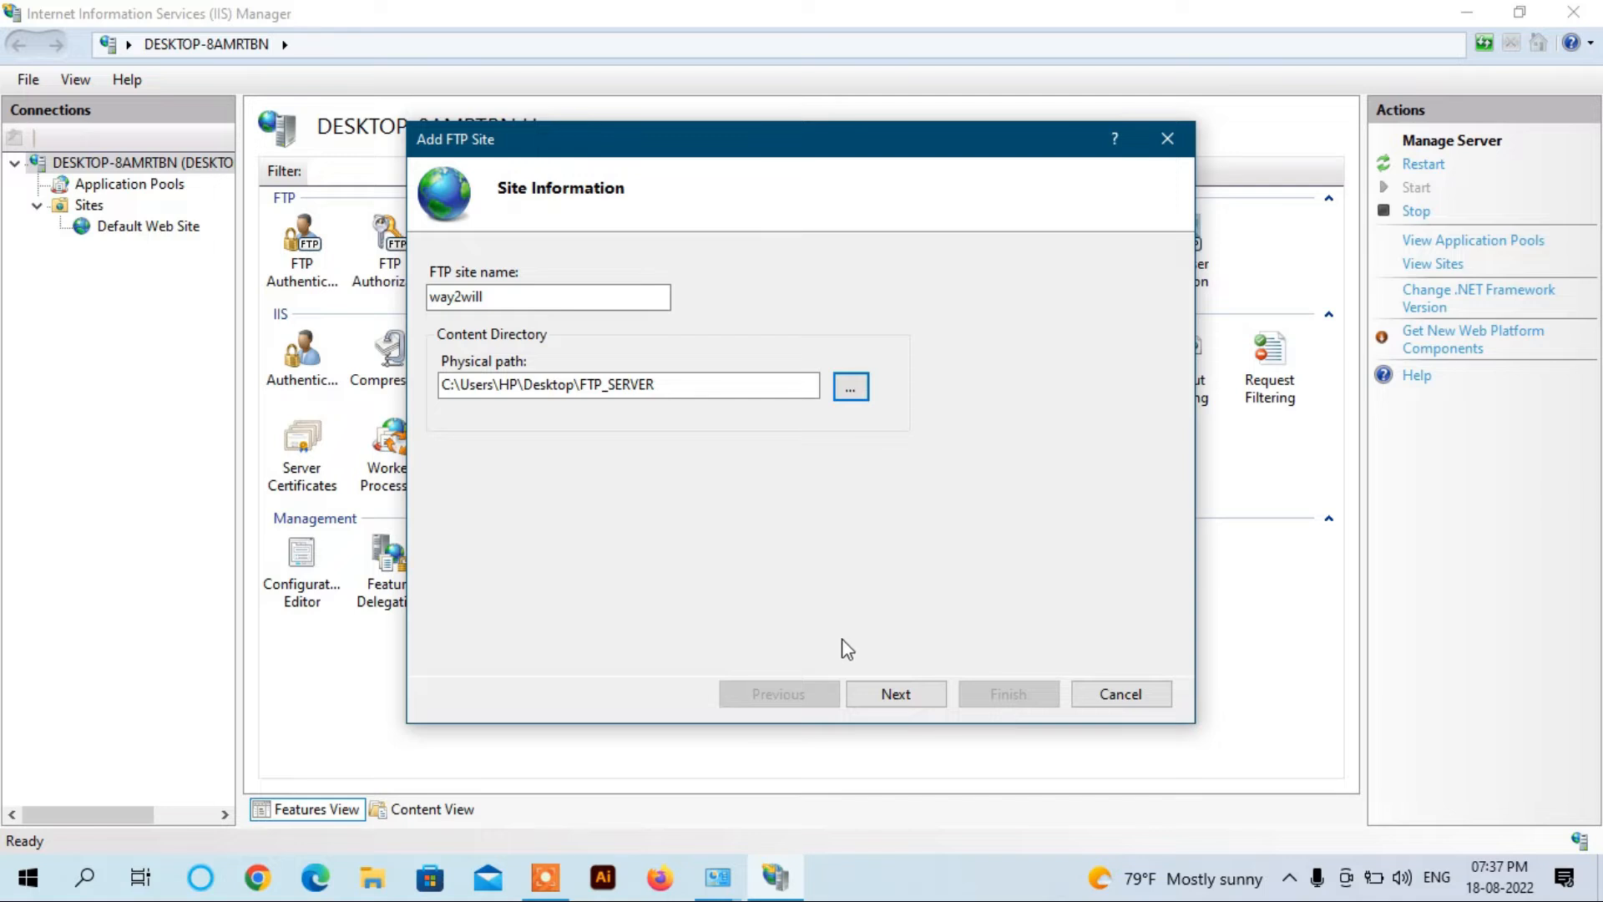
click(896, 696)
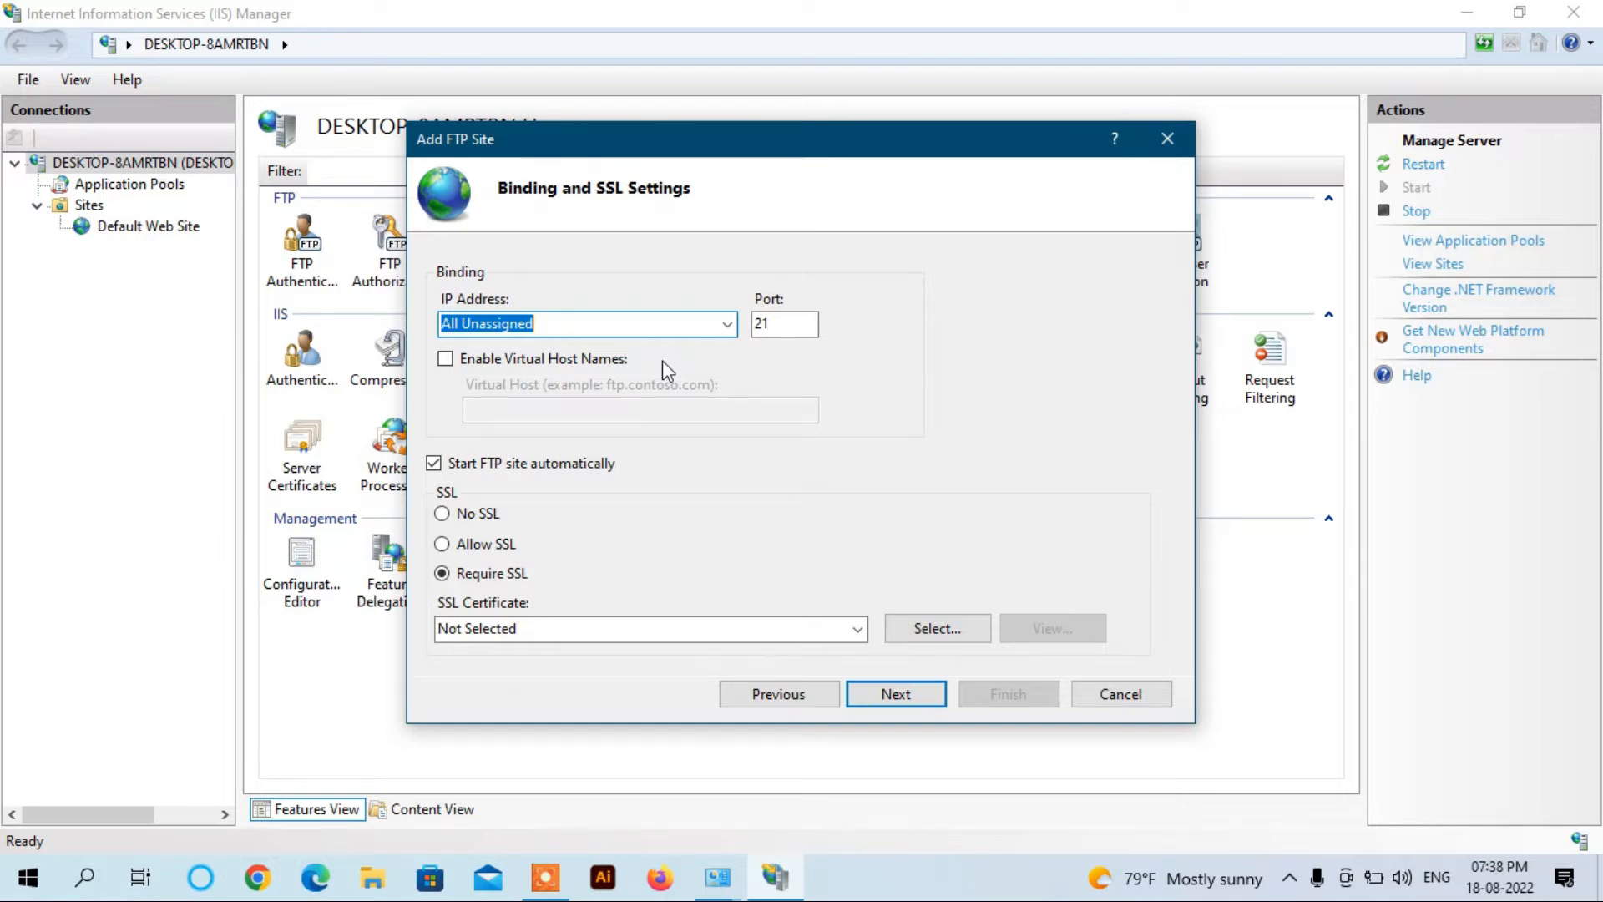
Step: Launch Command Prompt through the Win+R Run box
key(super+r)
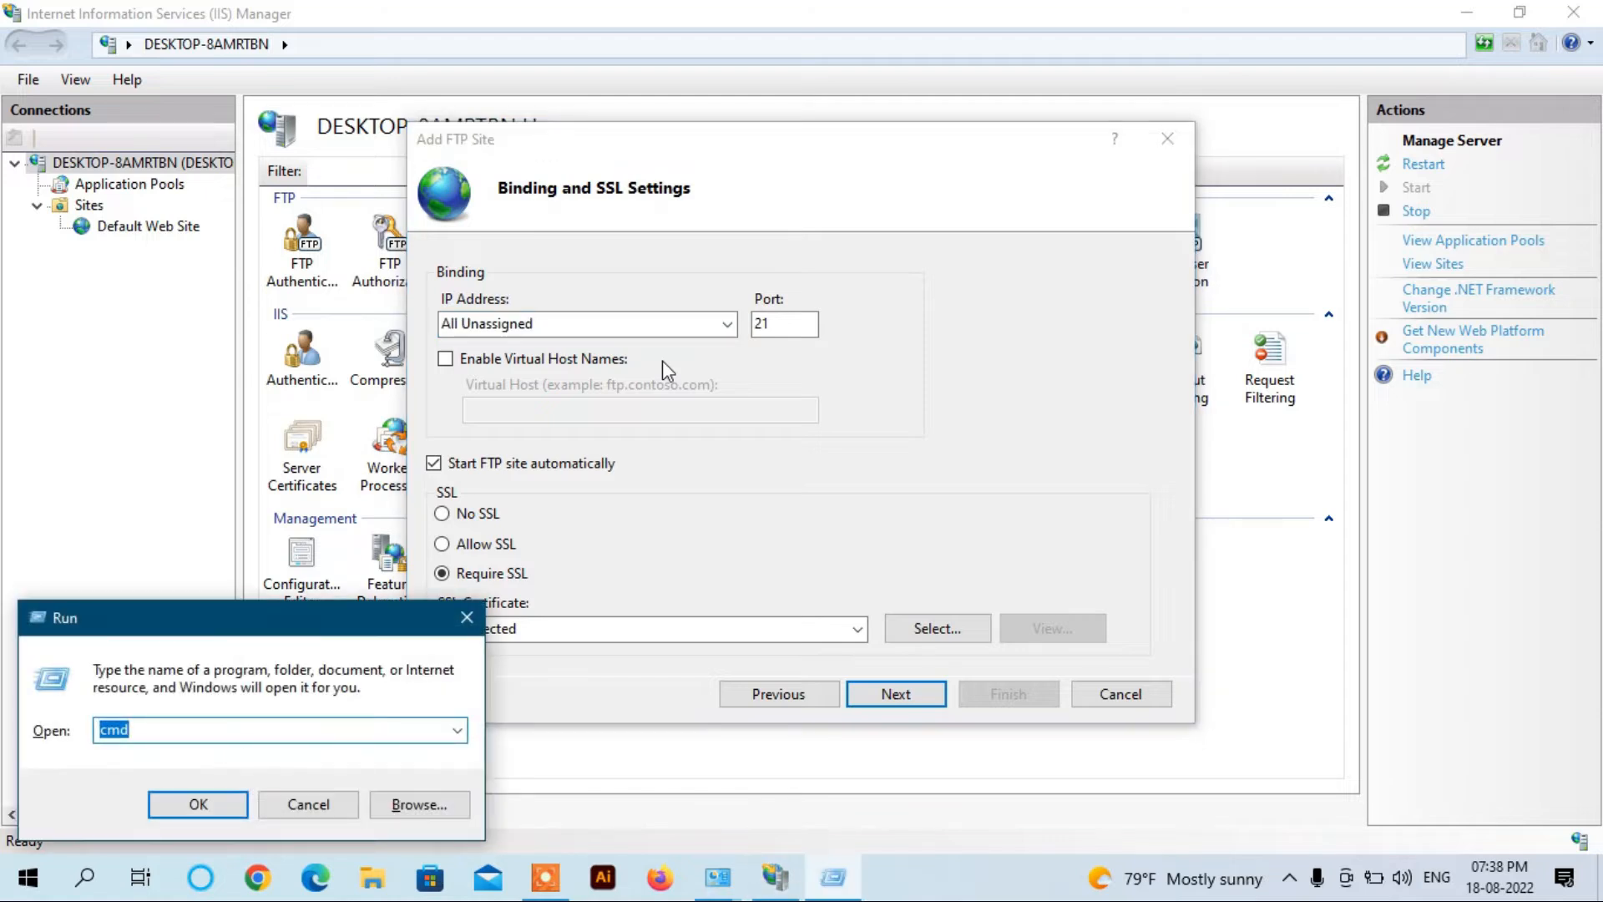
key(Return)
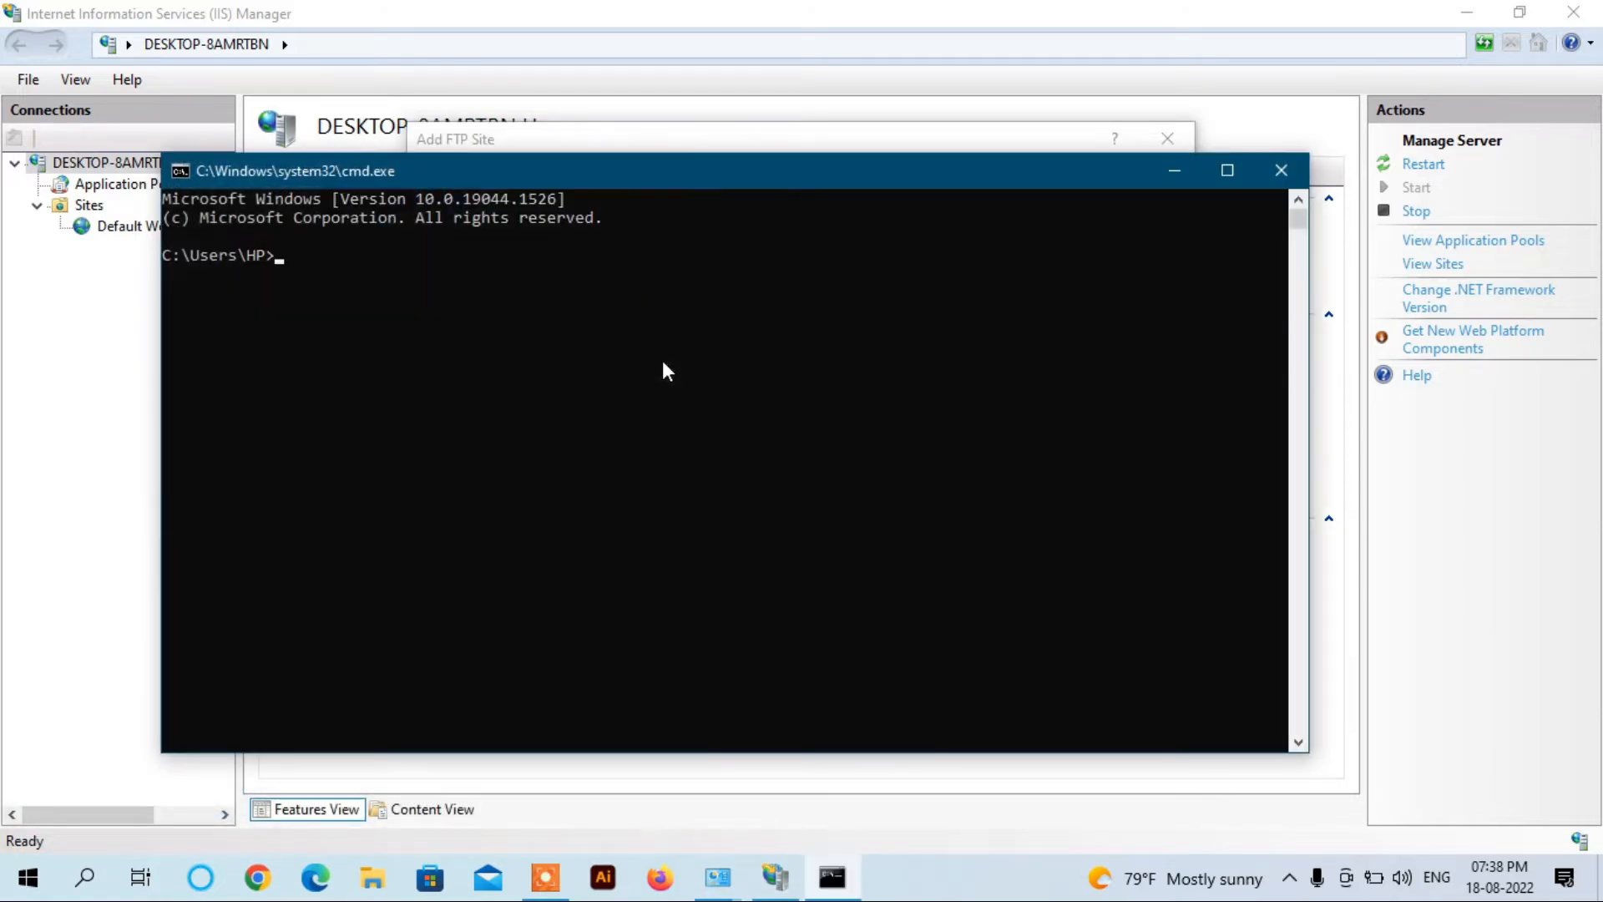
Step: Run ipconfig and copy the Wi-Fi adapter's IPv4 address 192.168.29.46
text(ipconfig)
key(Return)
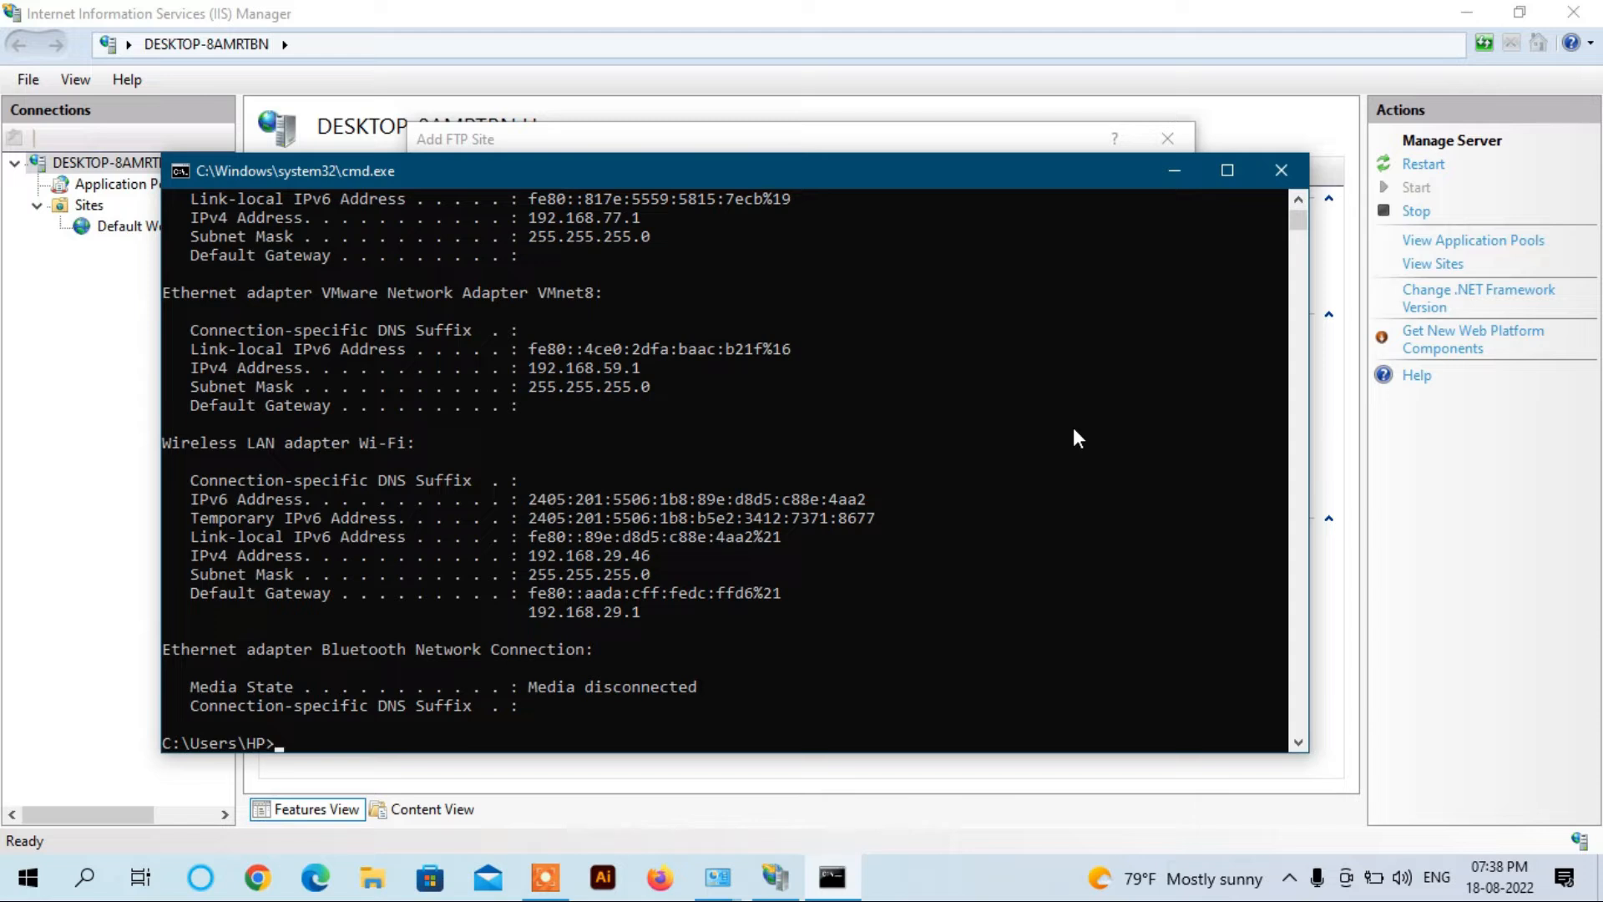
click(1299, 742)
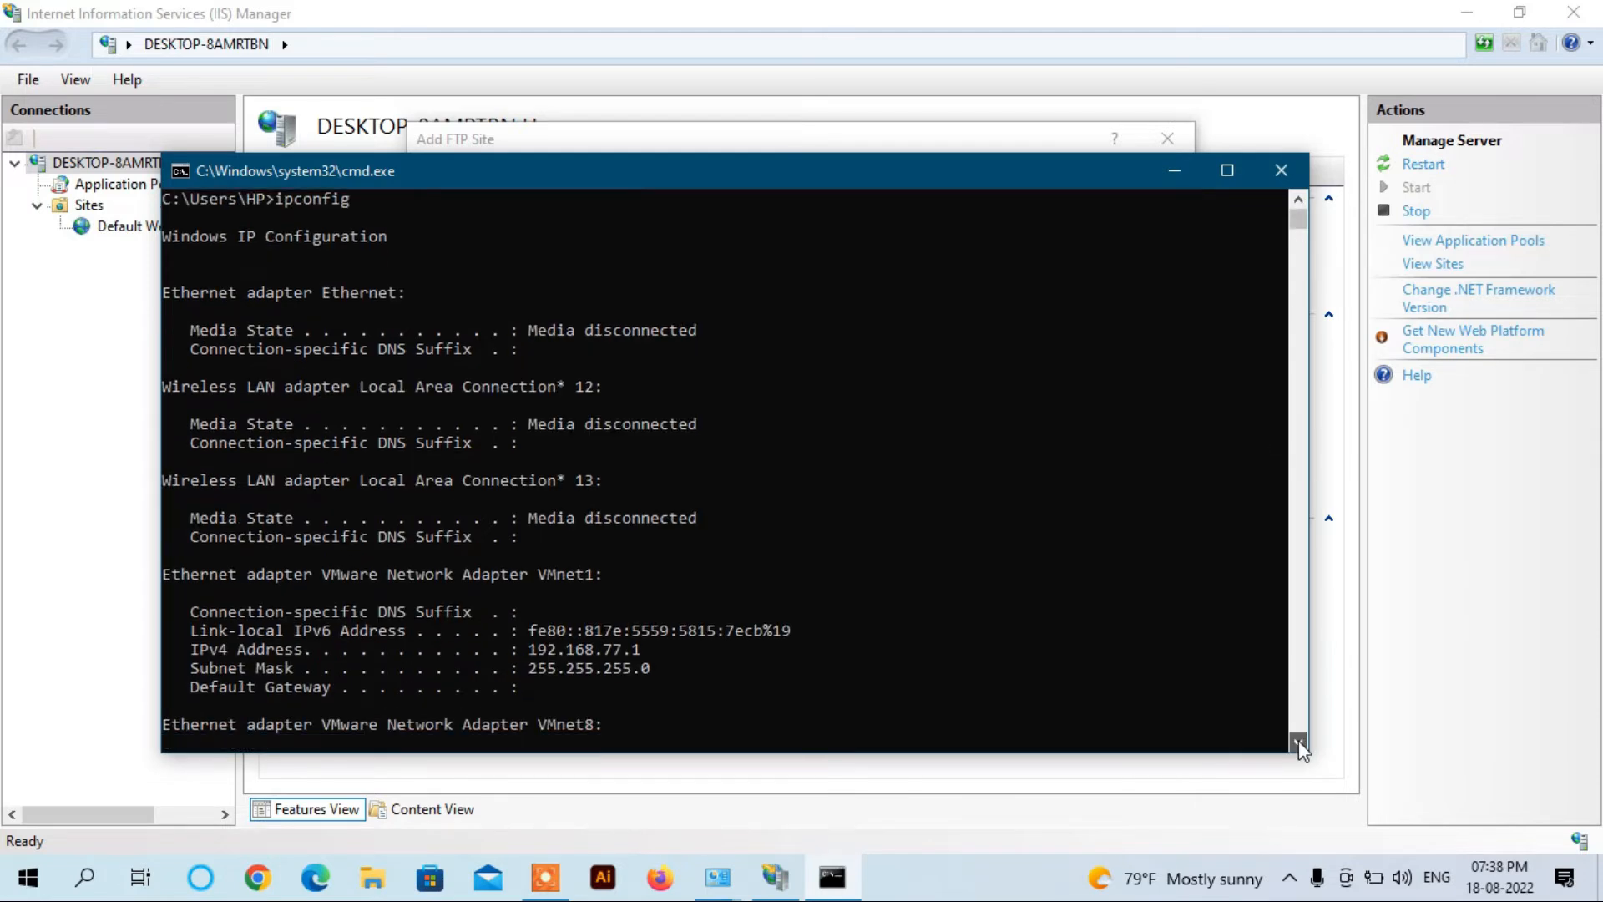
click(1299, 742)
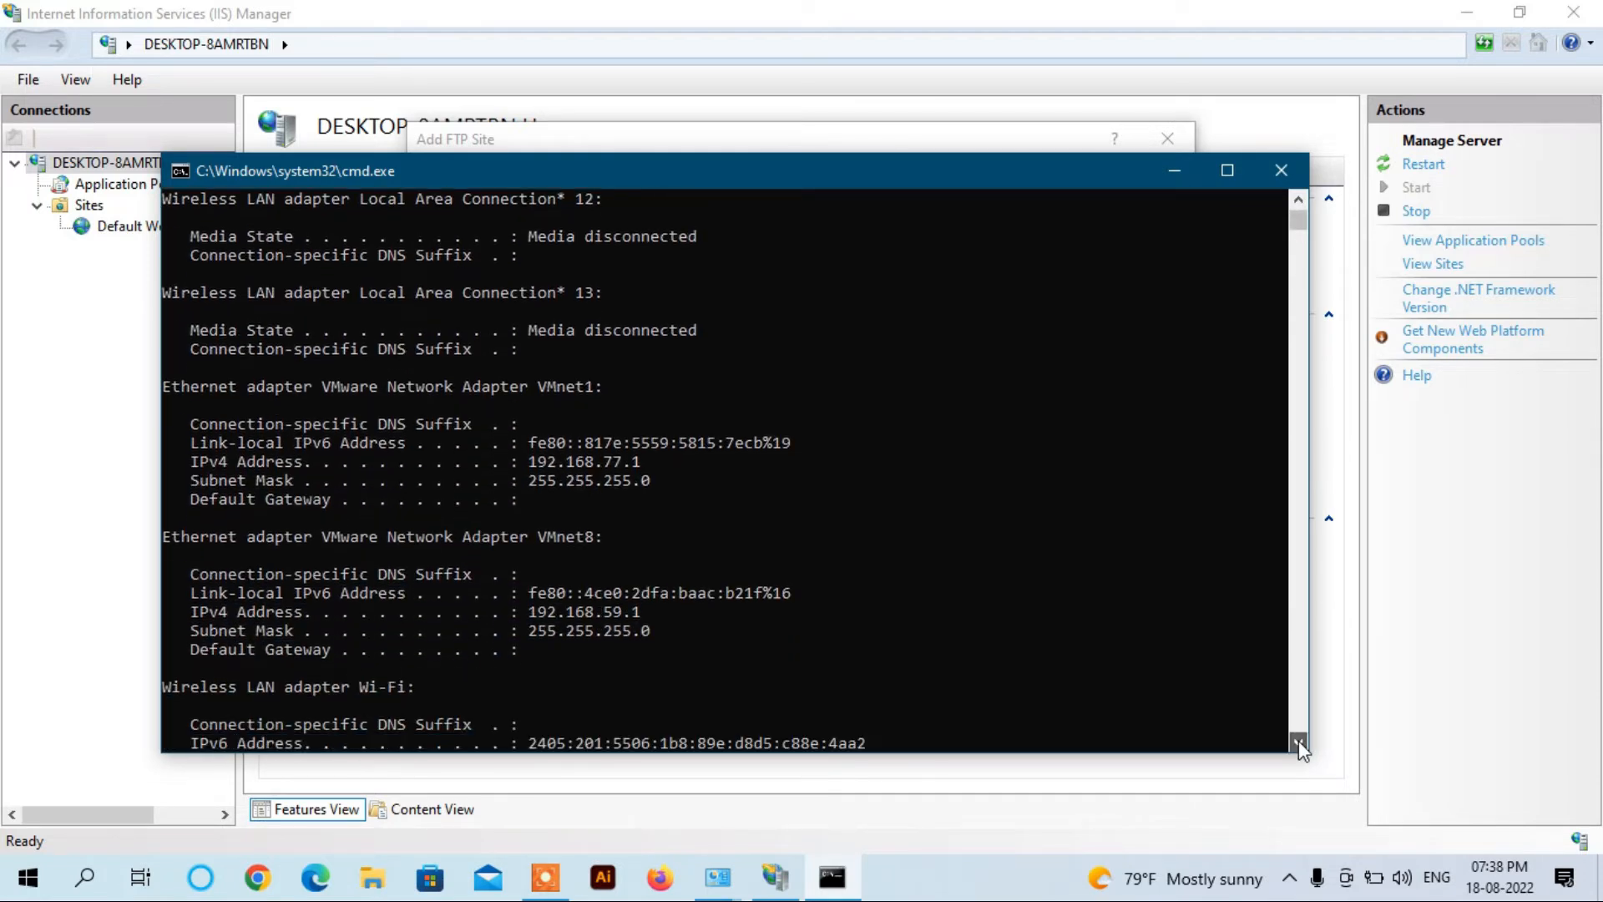
click(1298, 742)
click(1298, 743)
click(1298, 743)
click(1299, 743)
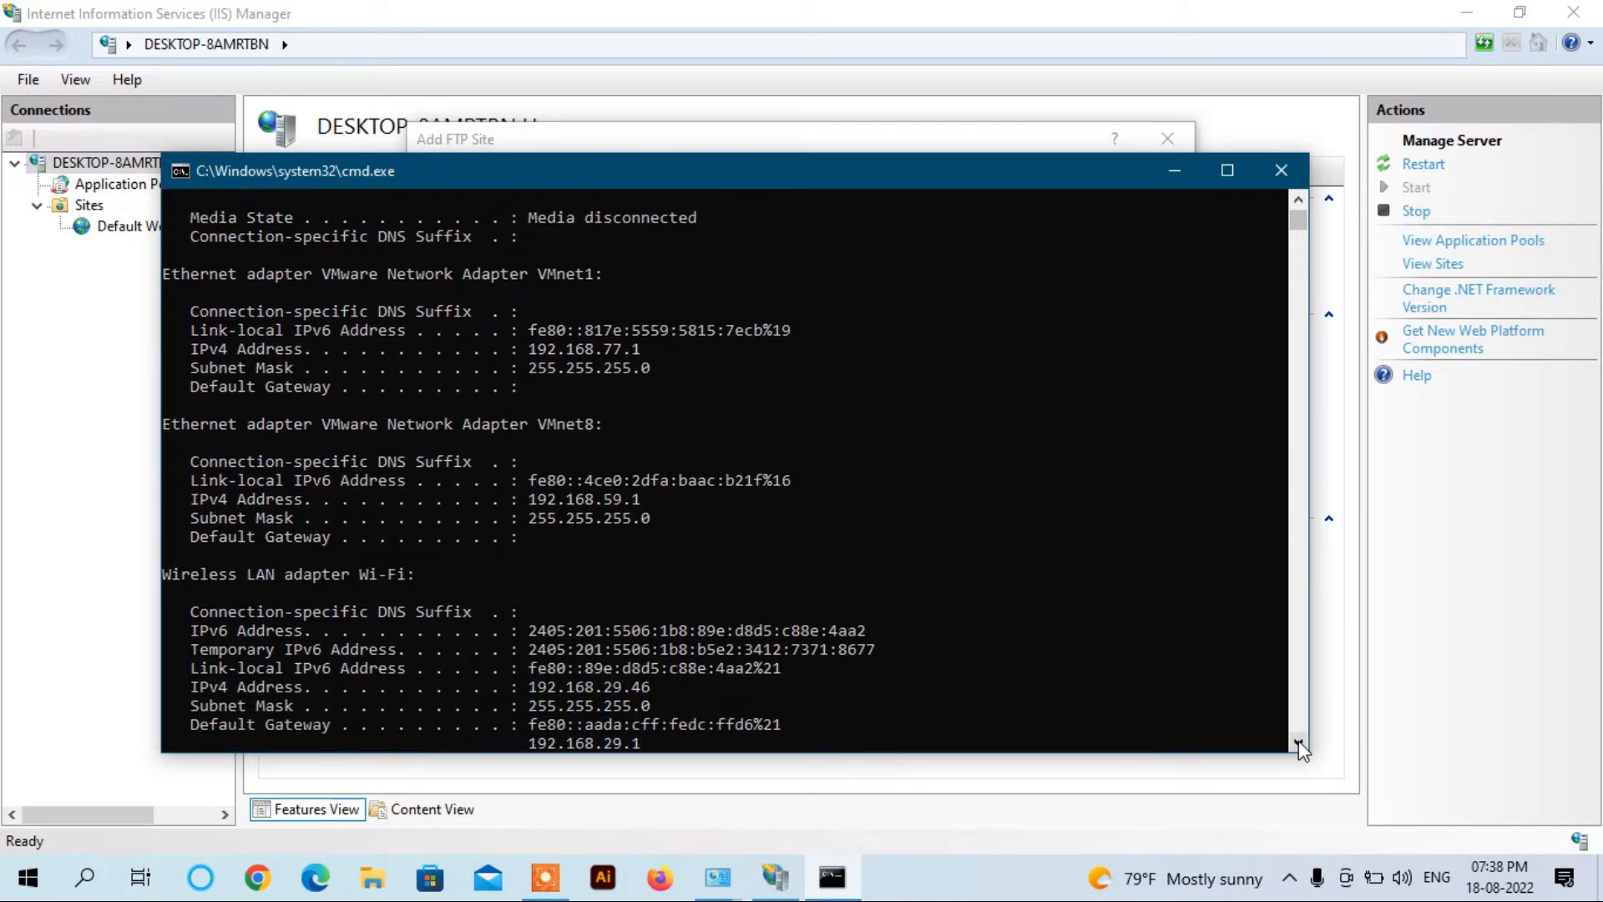
click(1298, 742)
click(1298, 742)
click(1298, 742)
click(1299, 743)
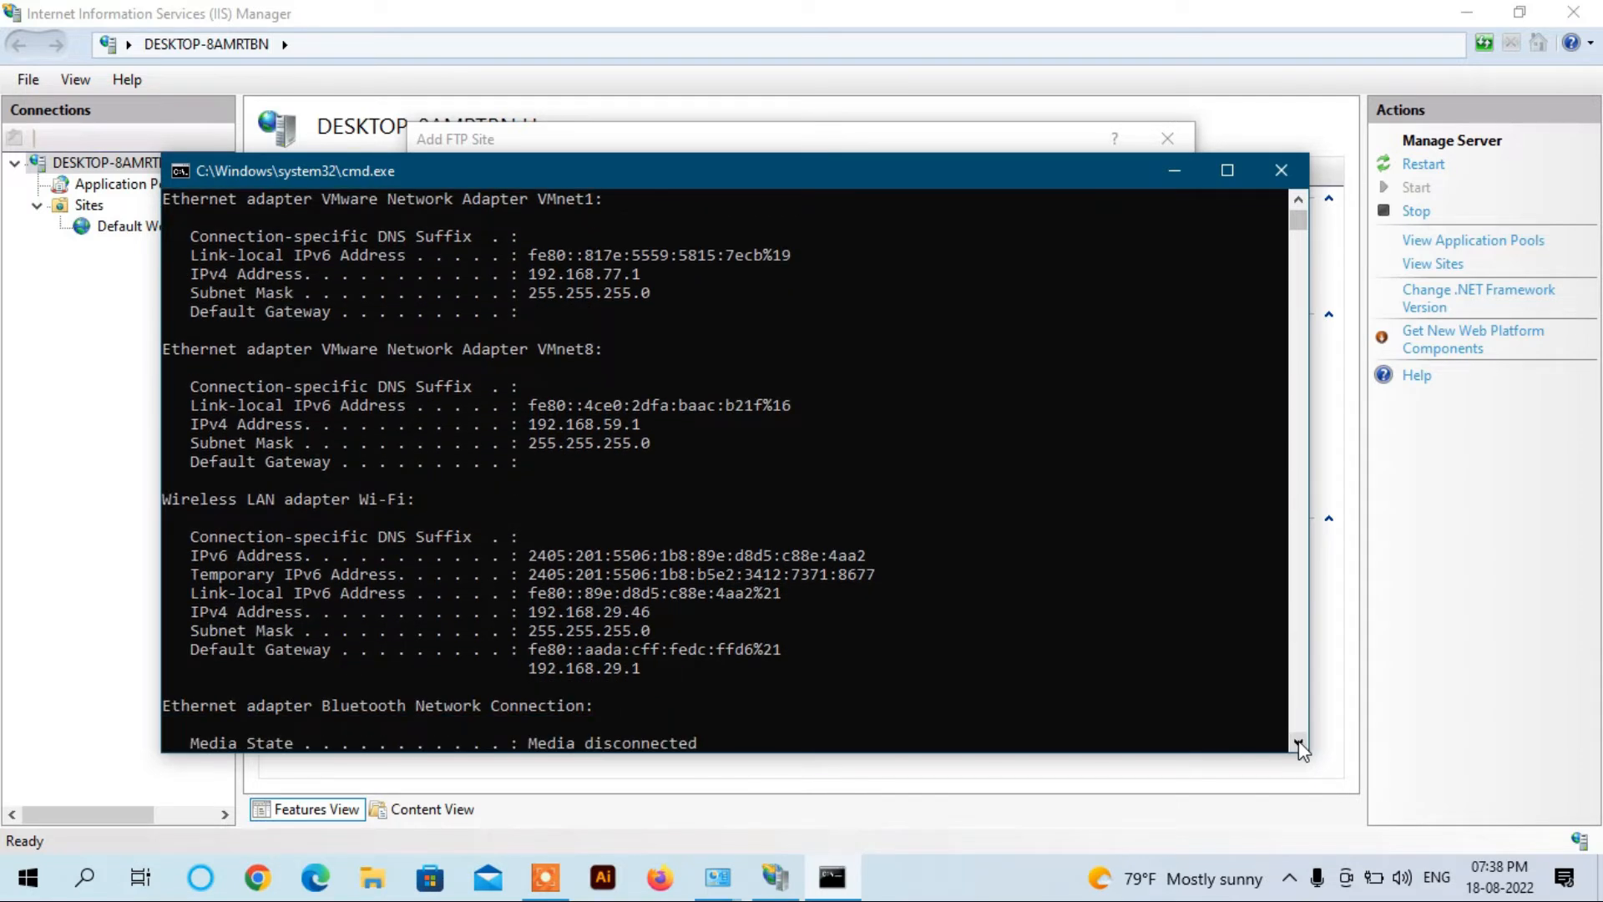
click(1298, 743)
click(1299, 742)
click(1298, 743)
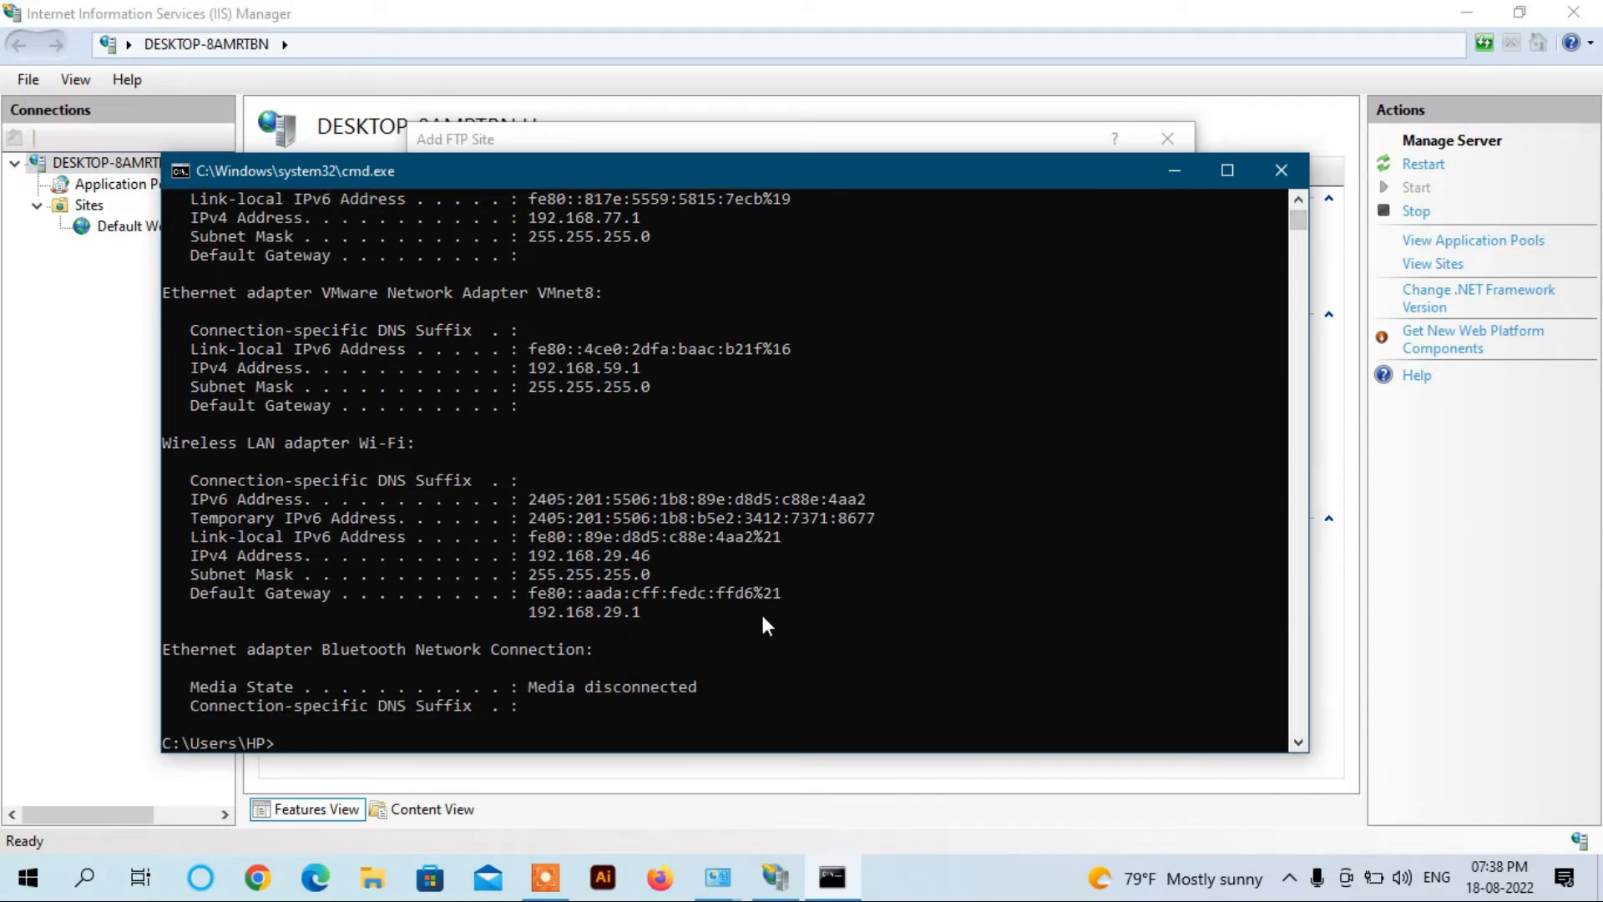
double_click(649, 551)
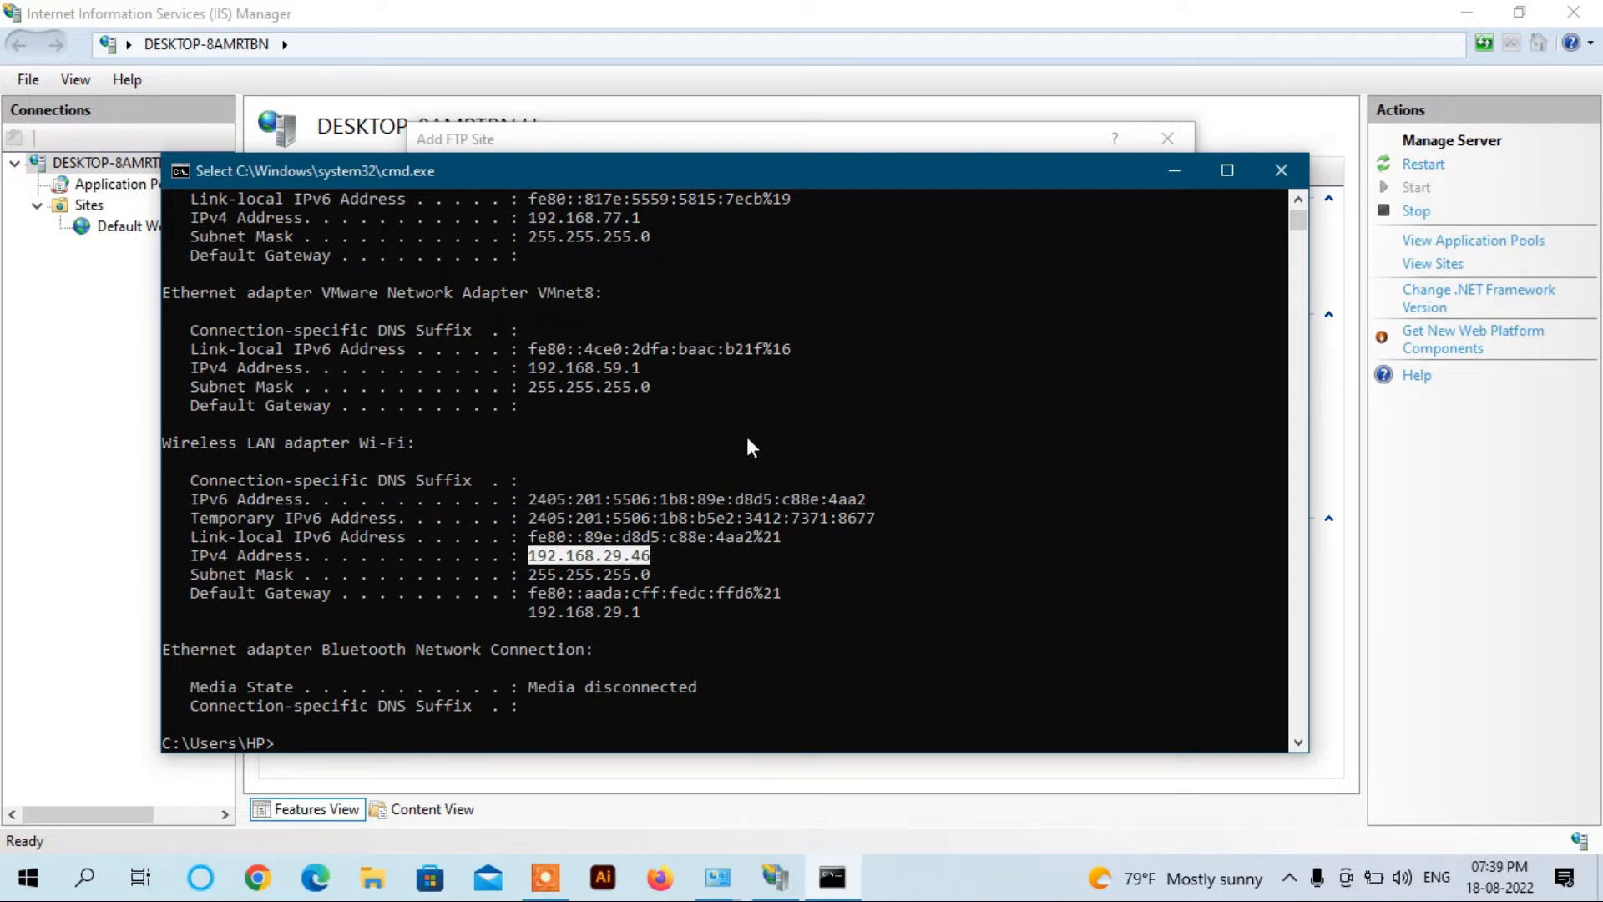
key(ctrl+c)
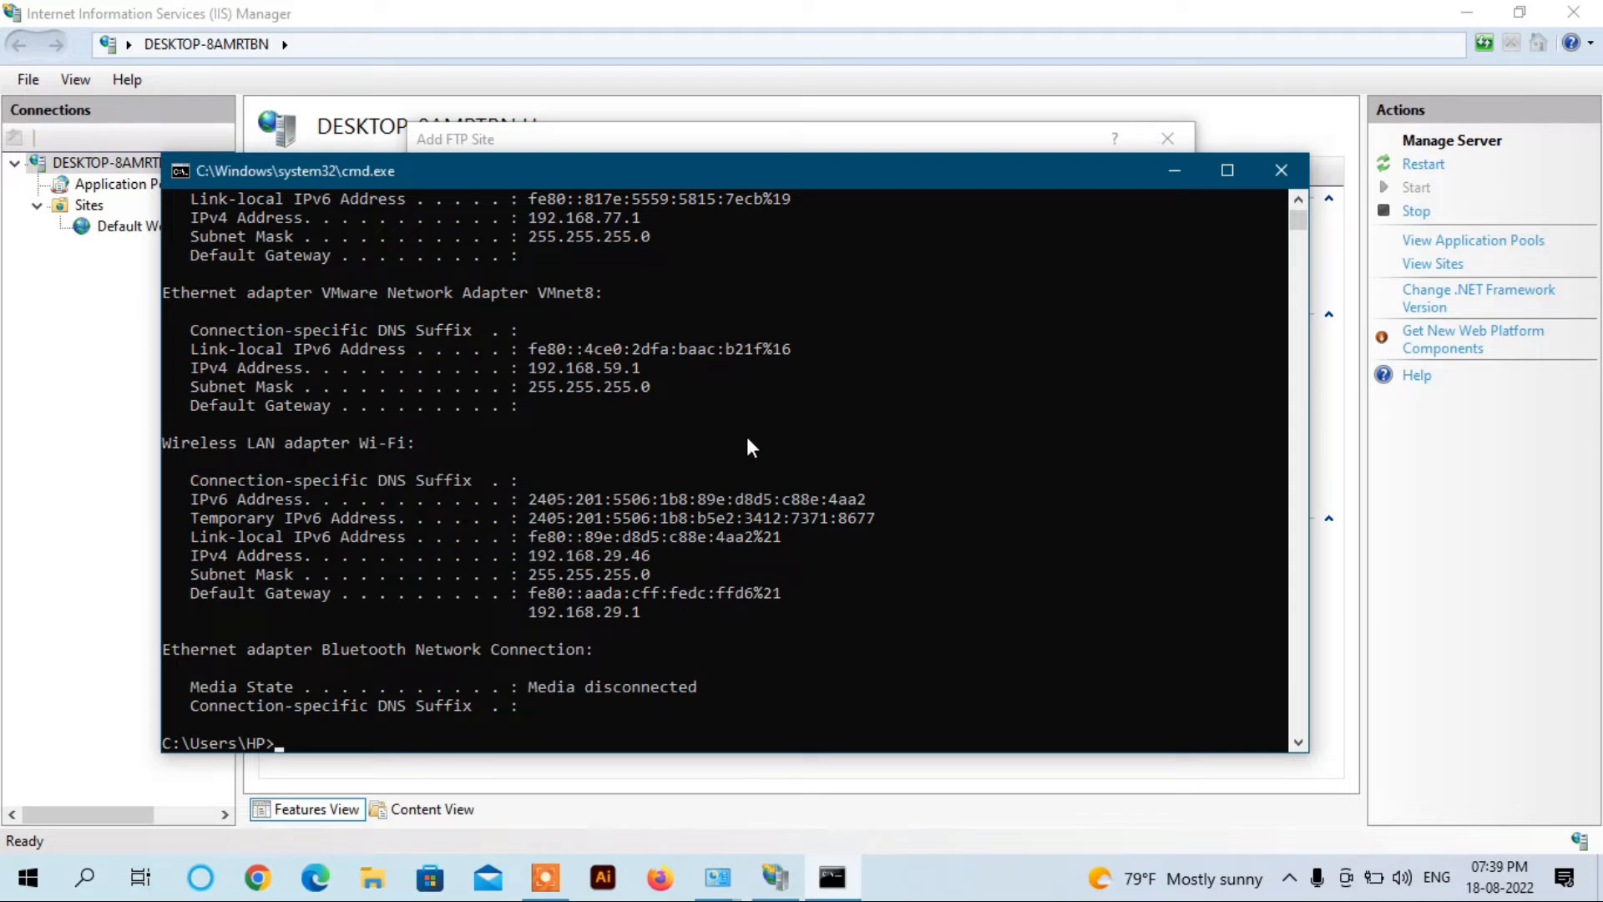
Step: Bind the FTP site to IP address 192.168.29.46 with No SSL
click(1174, 170)
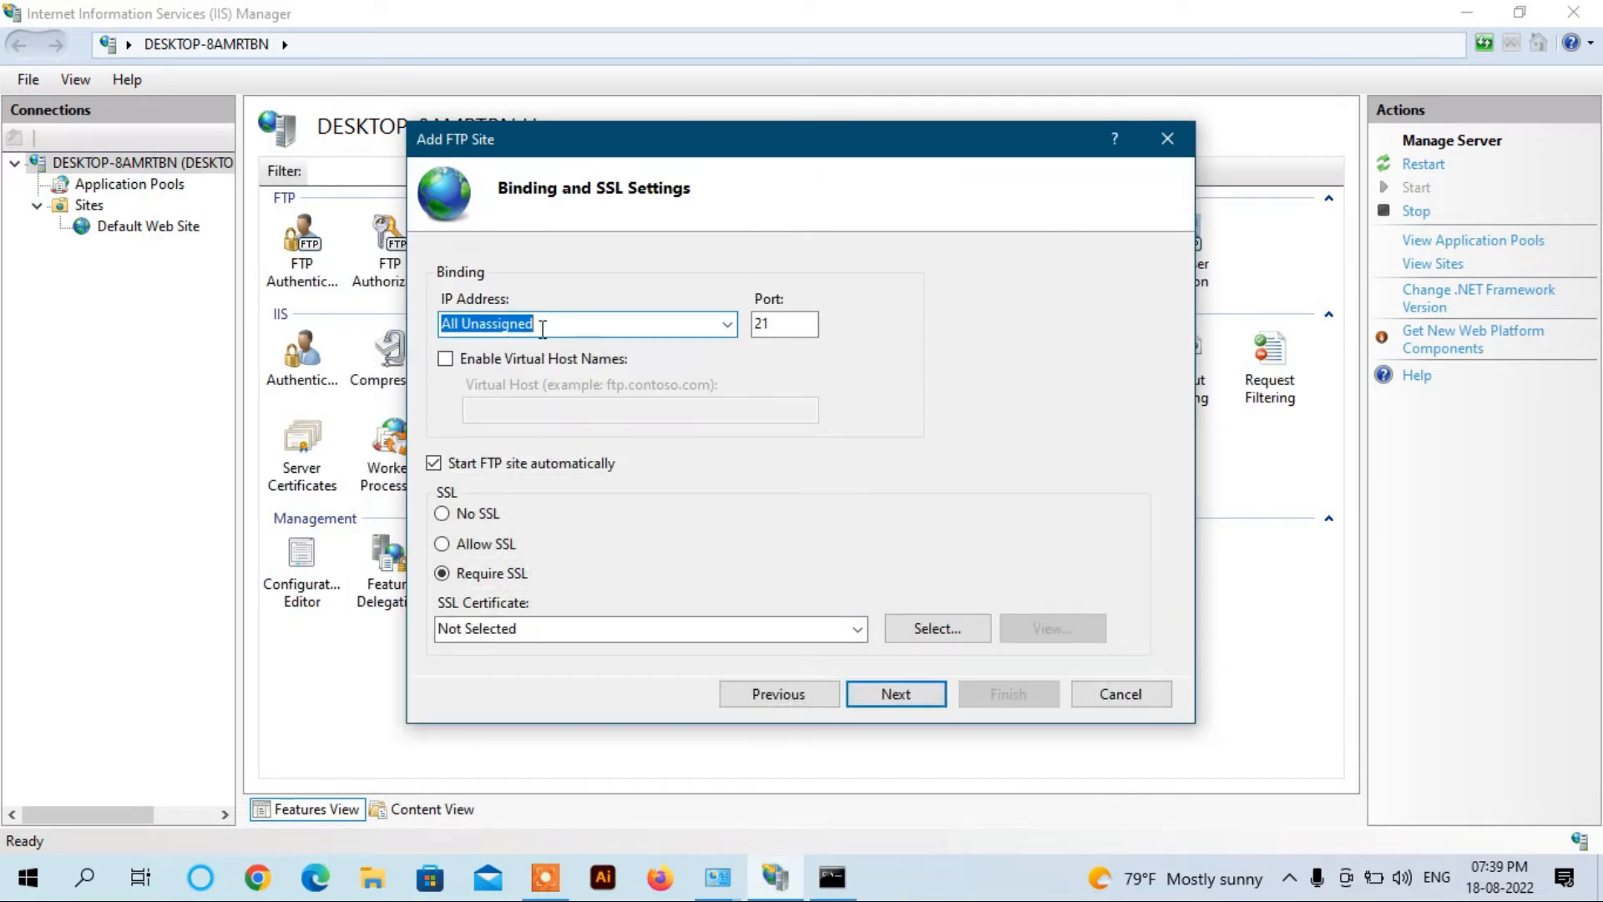
key(ctrl+v)
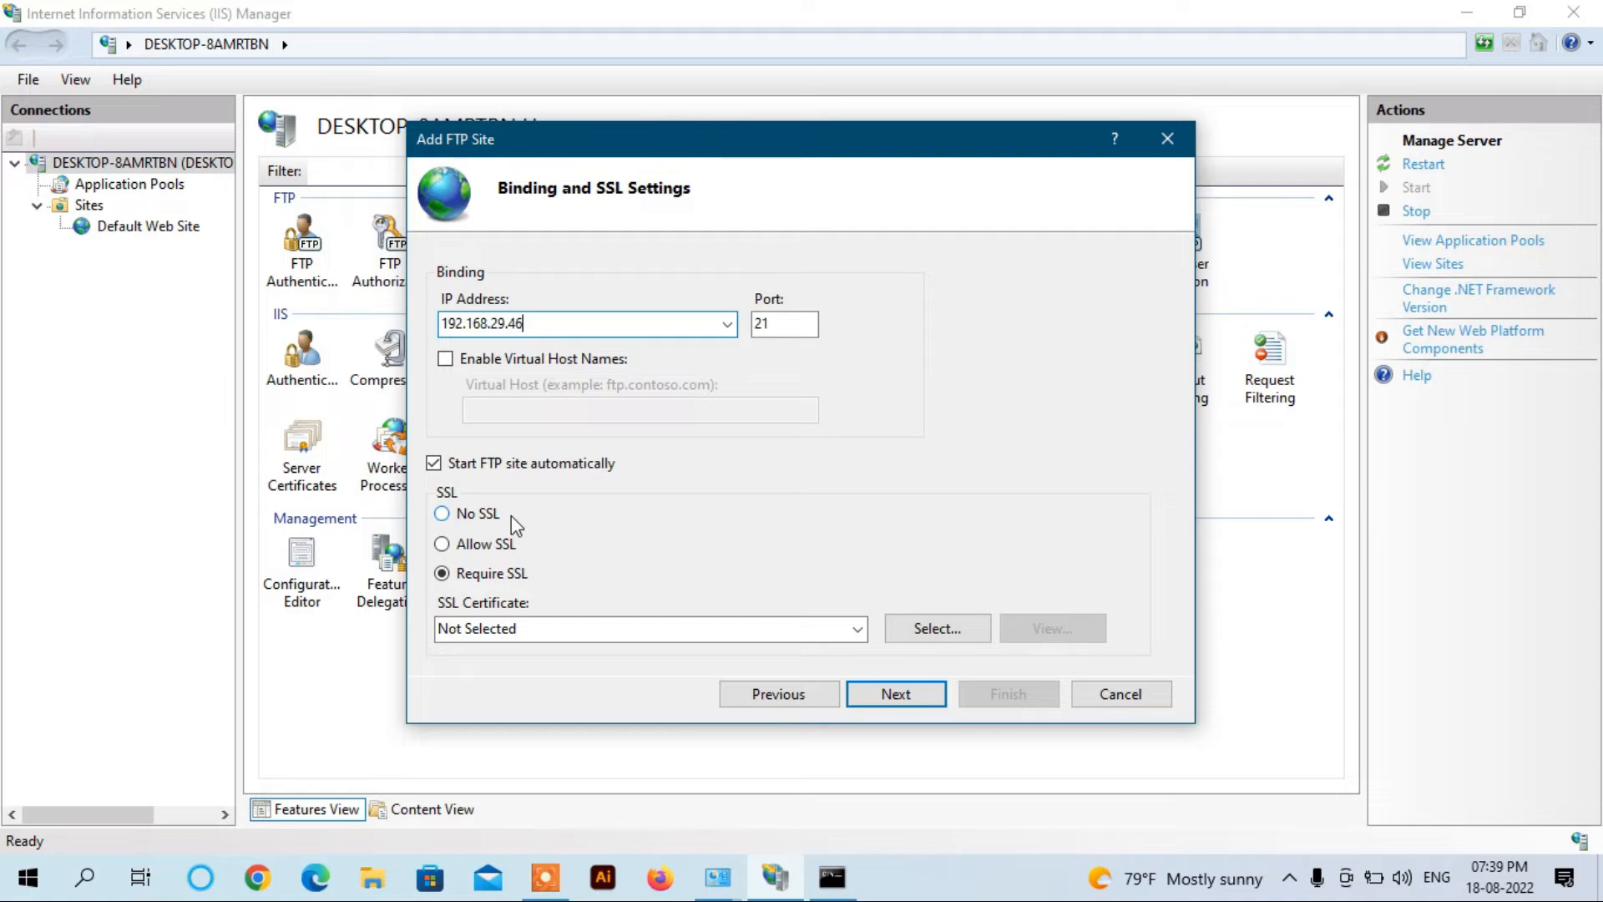
click(444, 516)
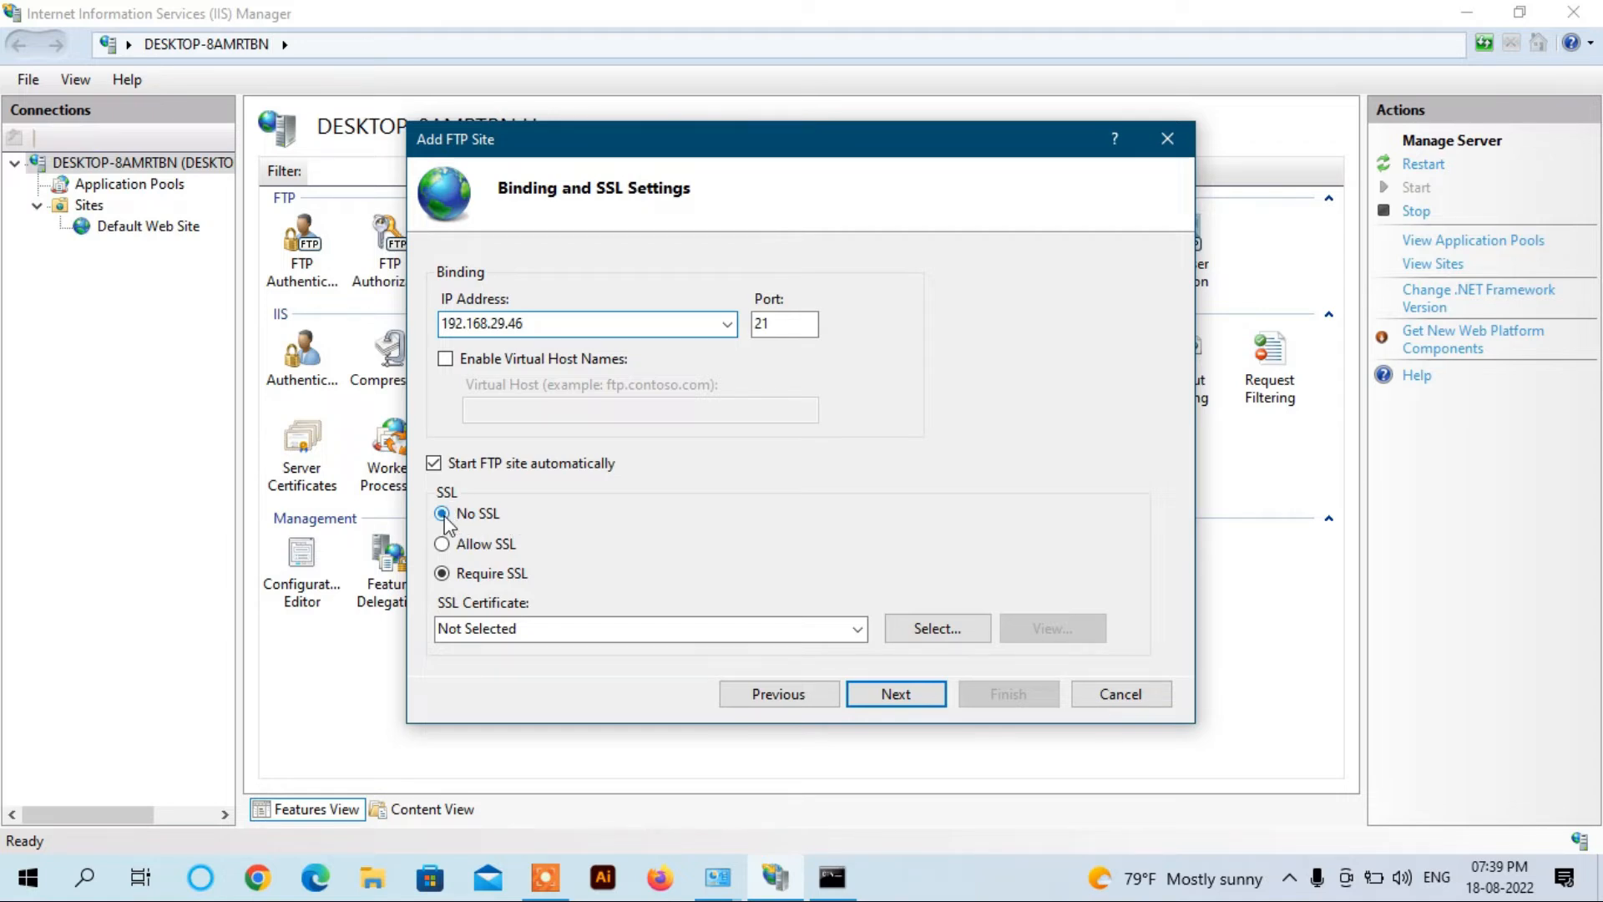
click(920, 695)
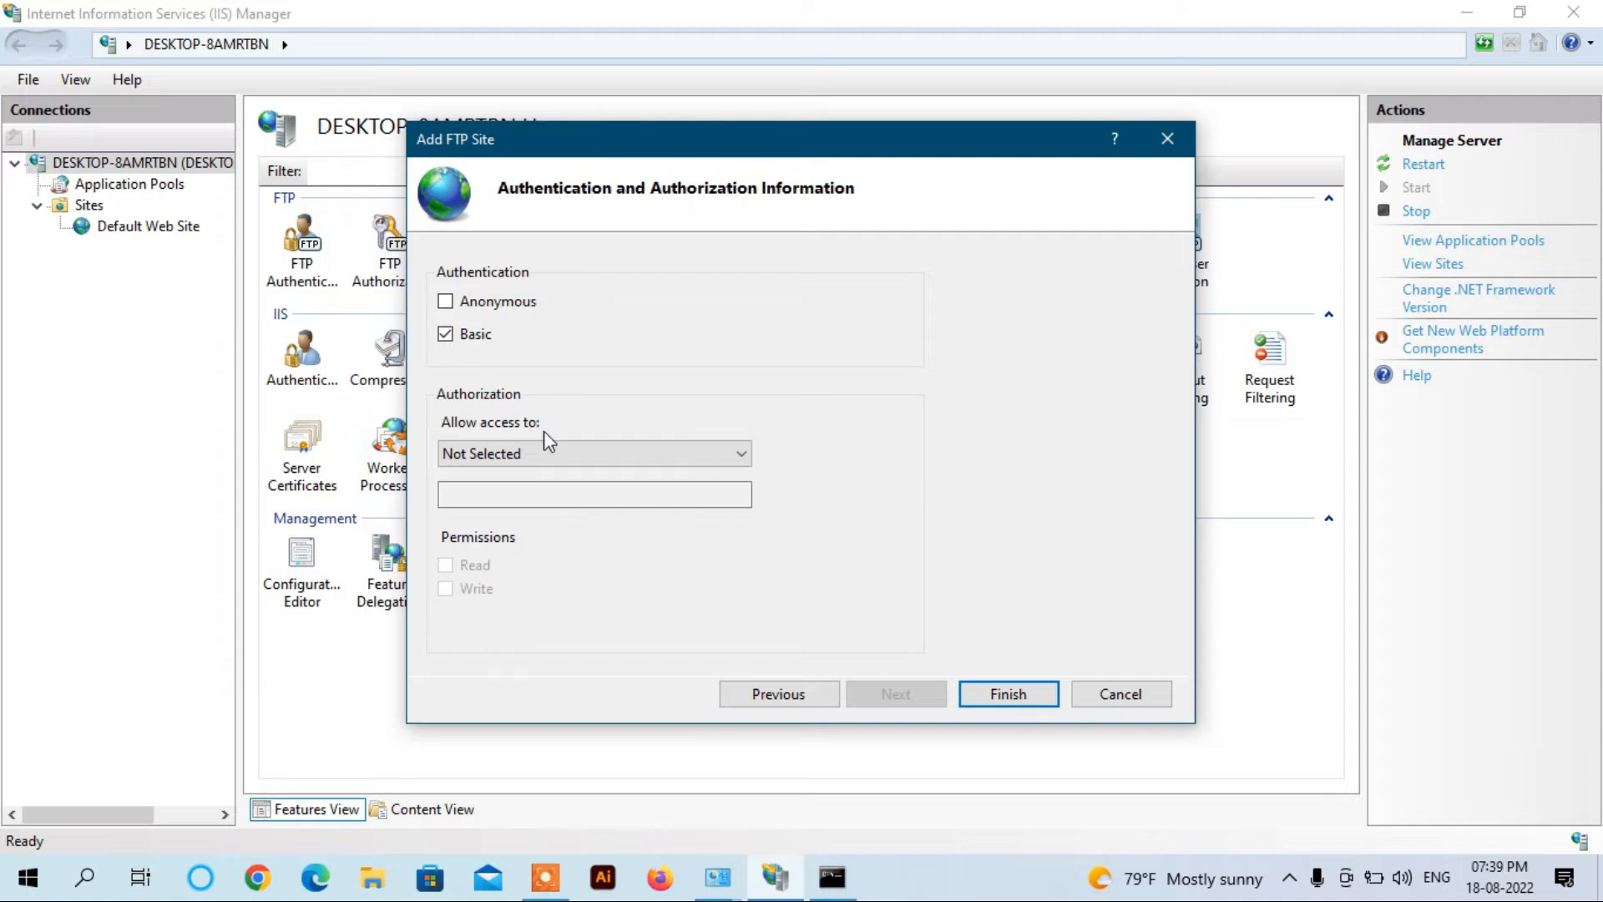
Step: Allow access to specified user way2will with Read and Write permissions, then finish
click(546, 461)
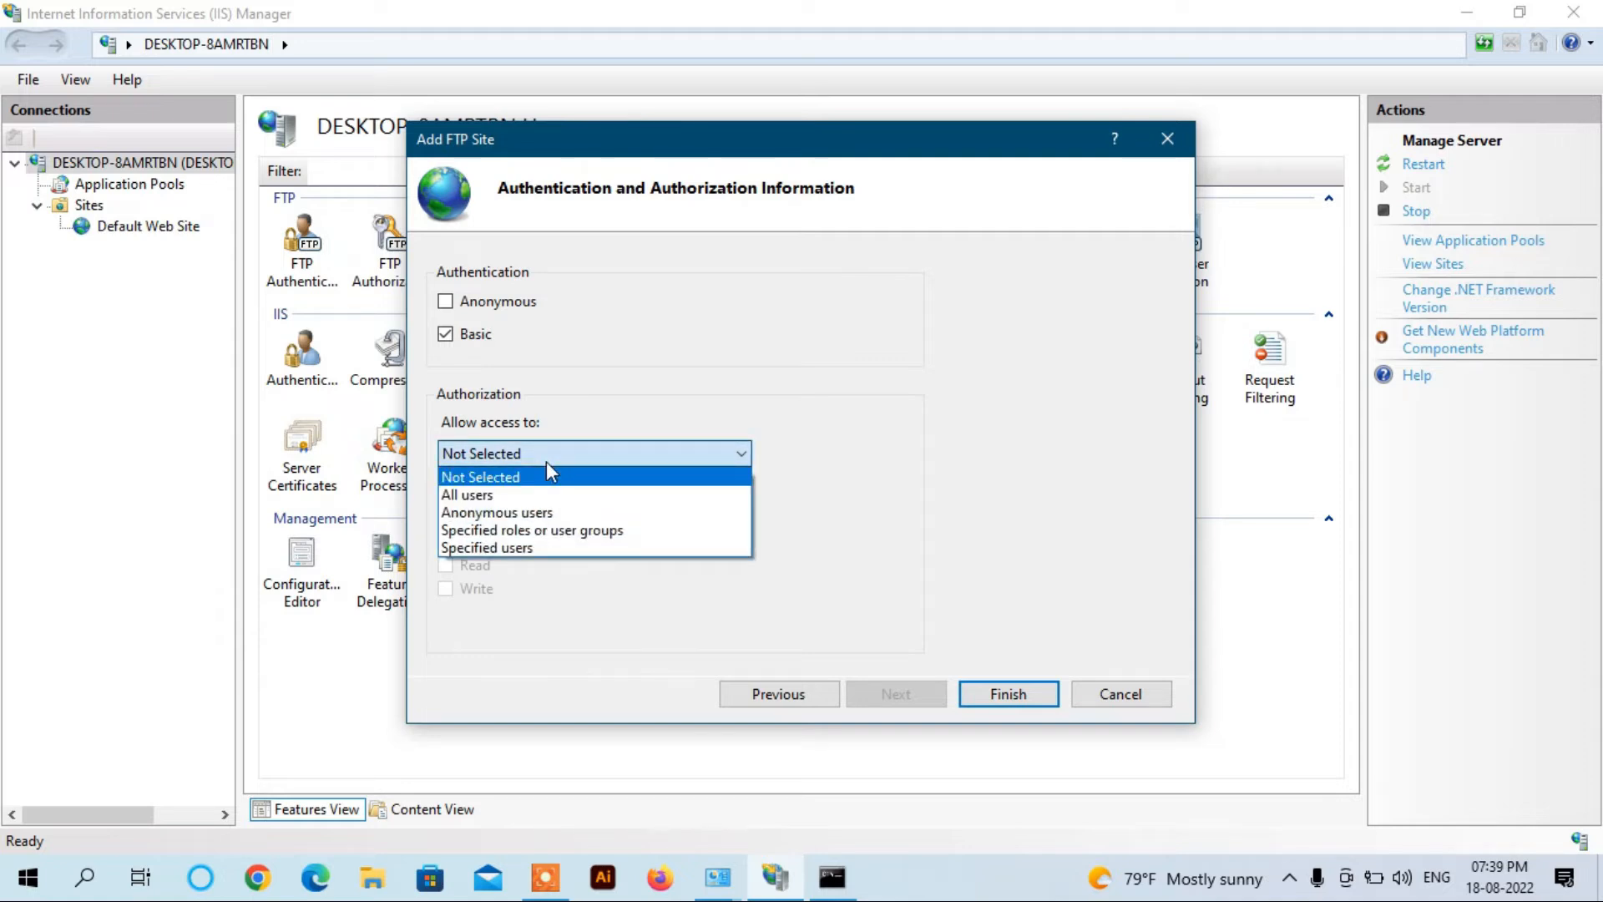
click(517, 547)
click(486, 493)
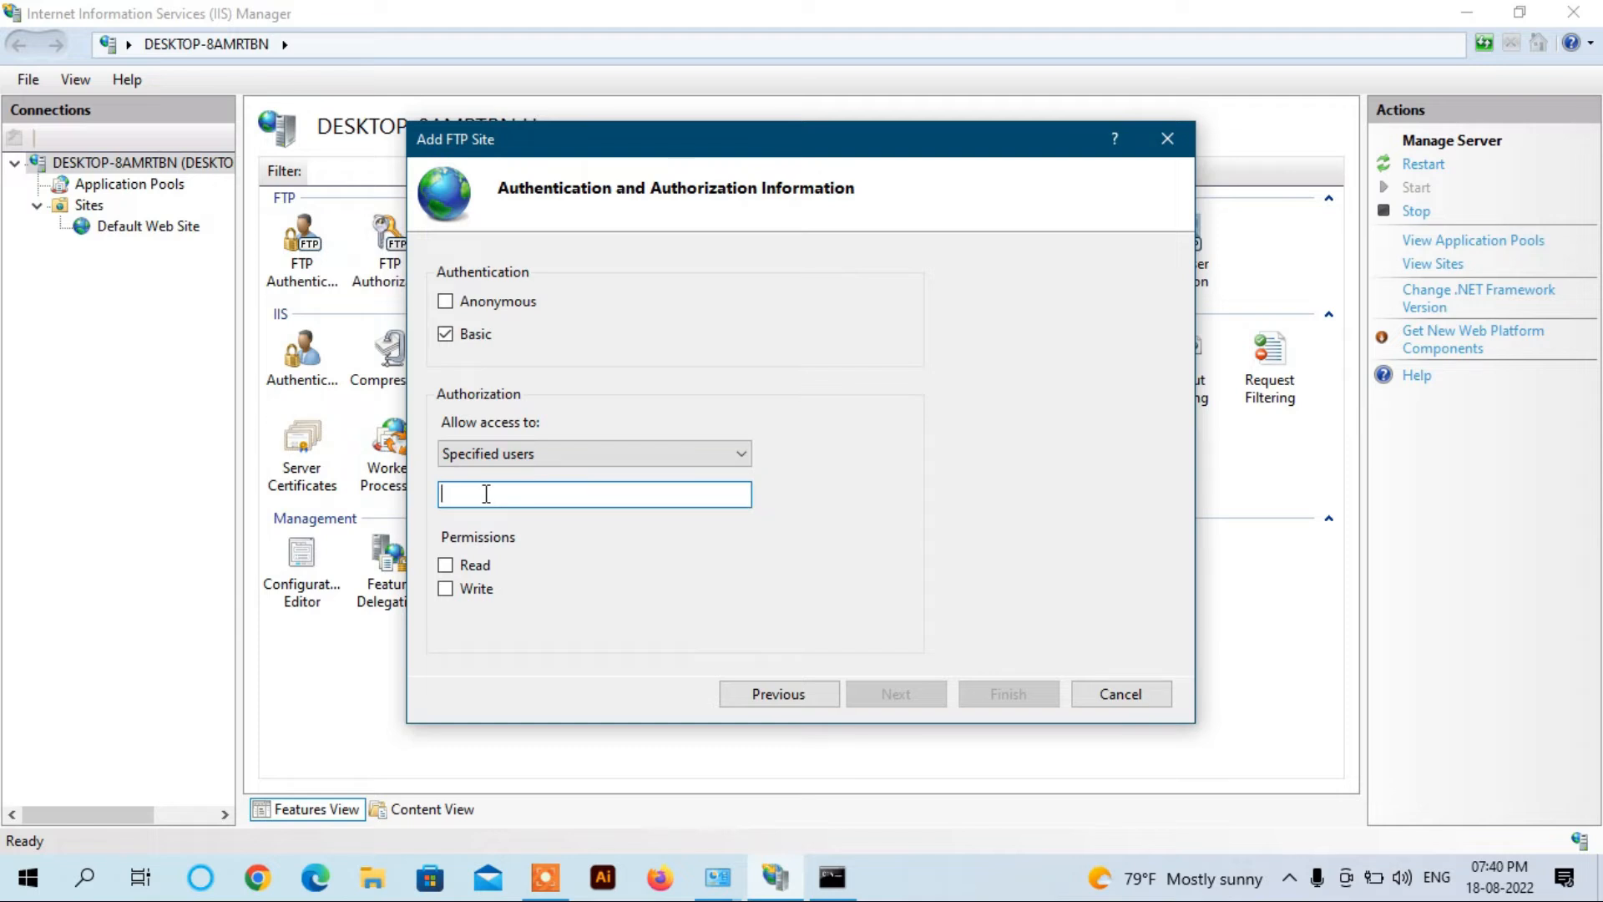
text(way2will)
click(446, 565)
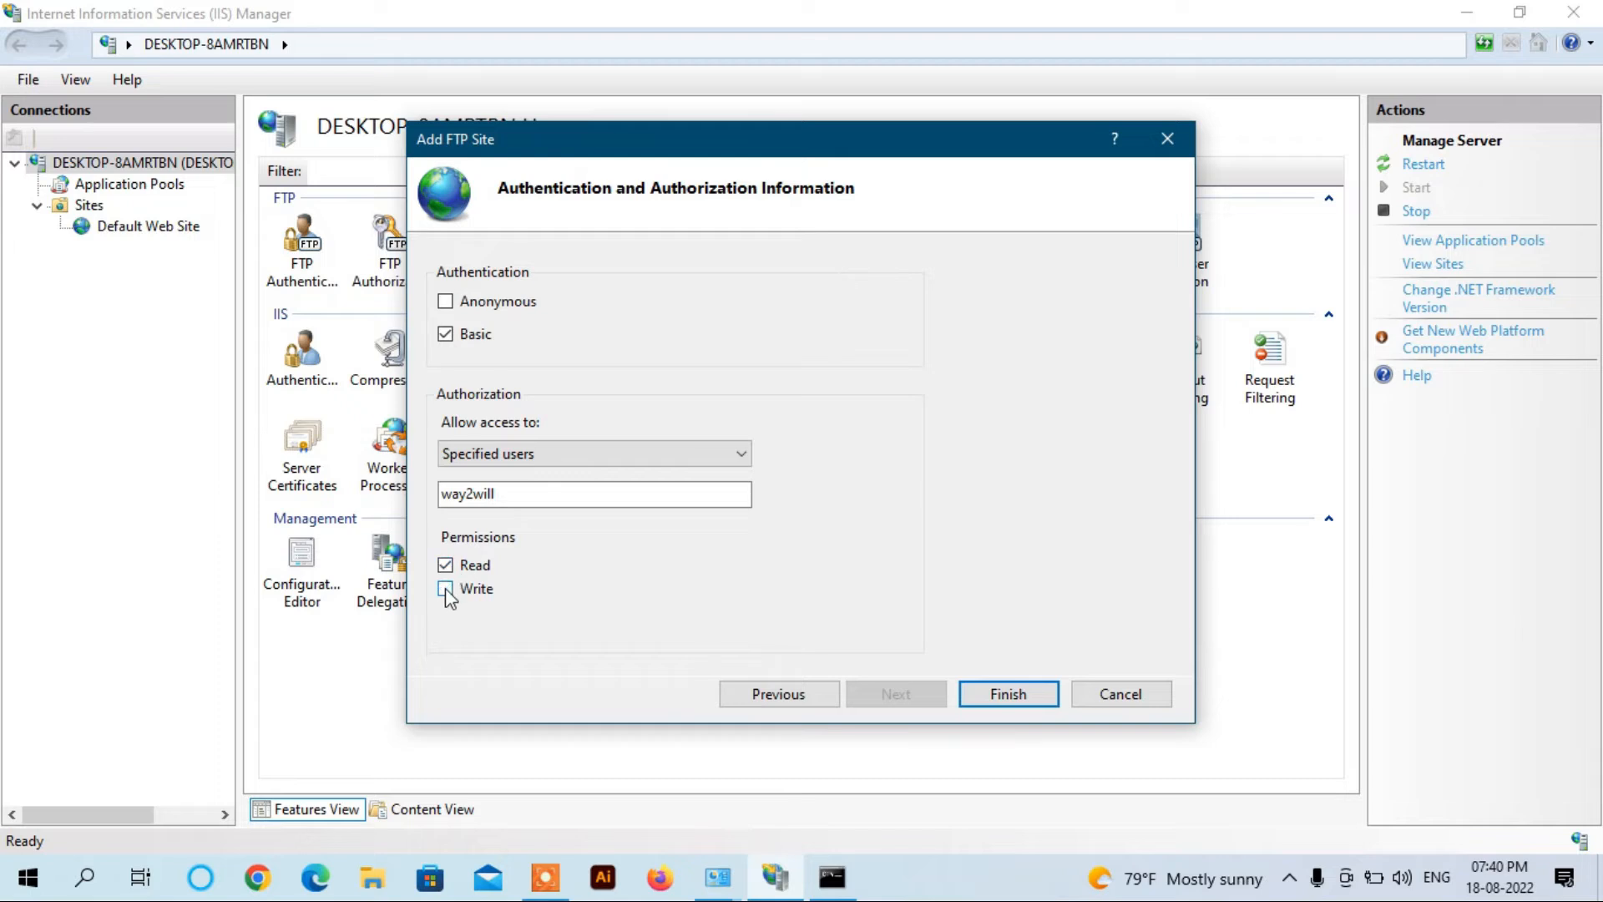
click(445, 589)
click(1005, 698)
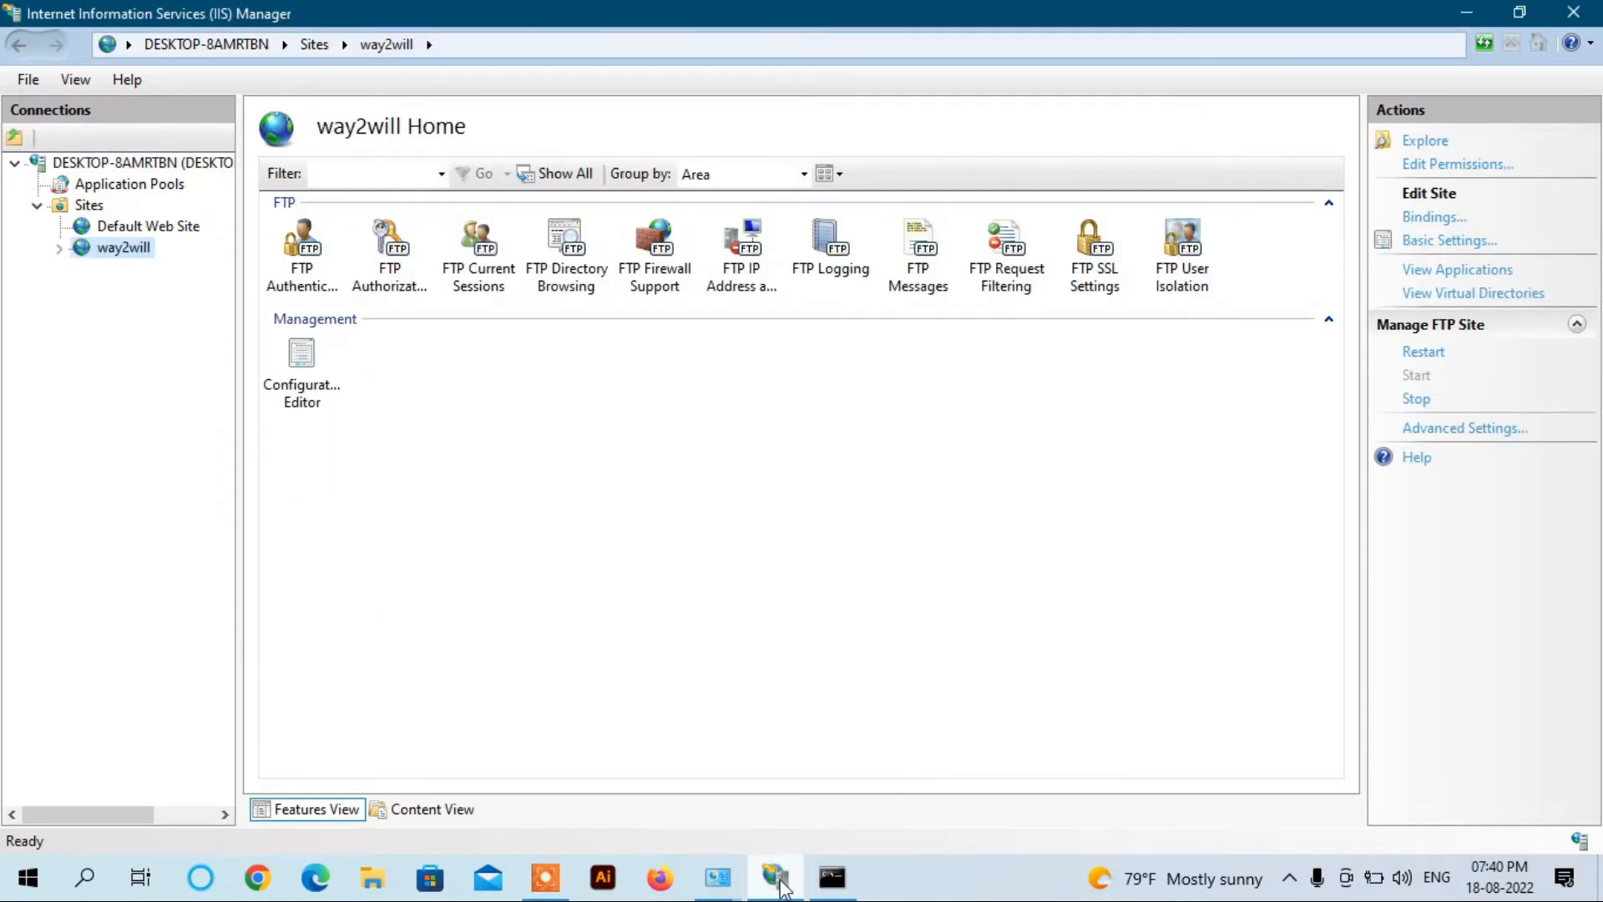
Step: In Windows Defender Firewall settings, select Turn off for private and public networks and apply
mouse_move(718, 877)
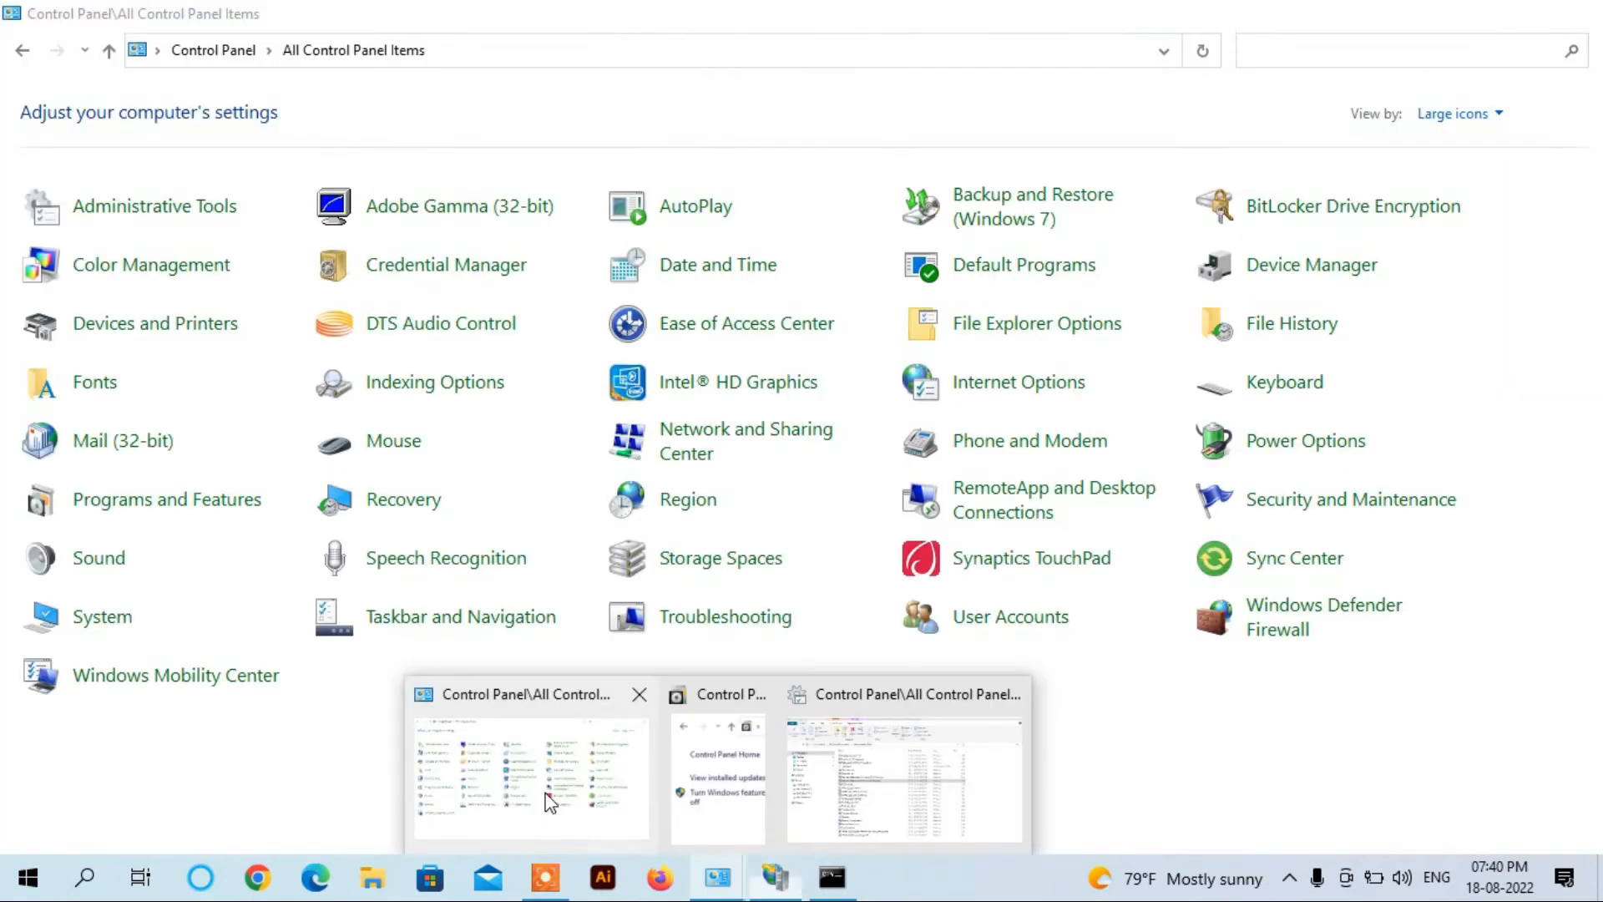
click(550, 802)
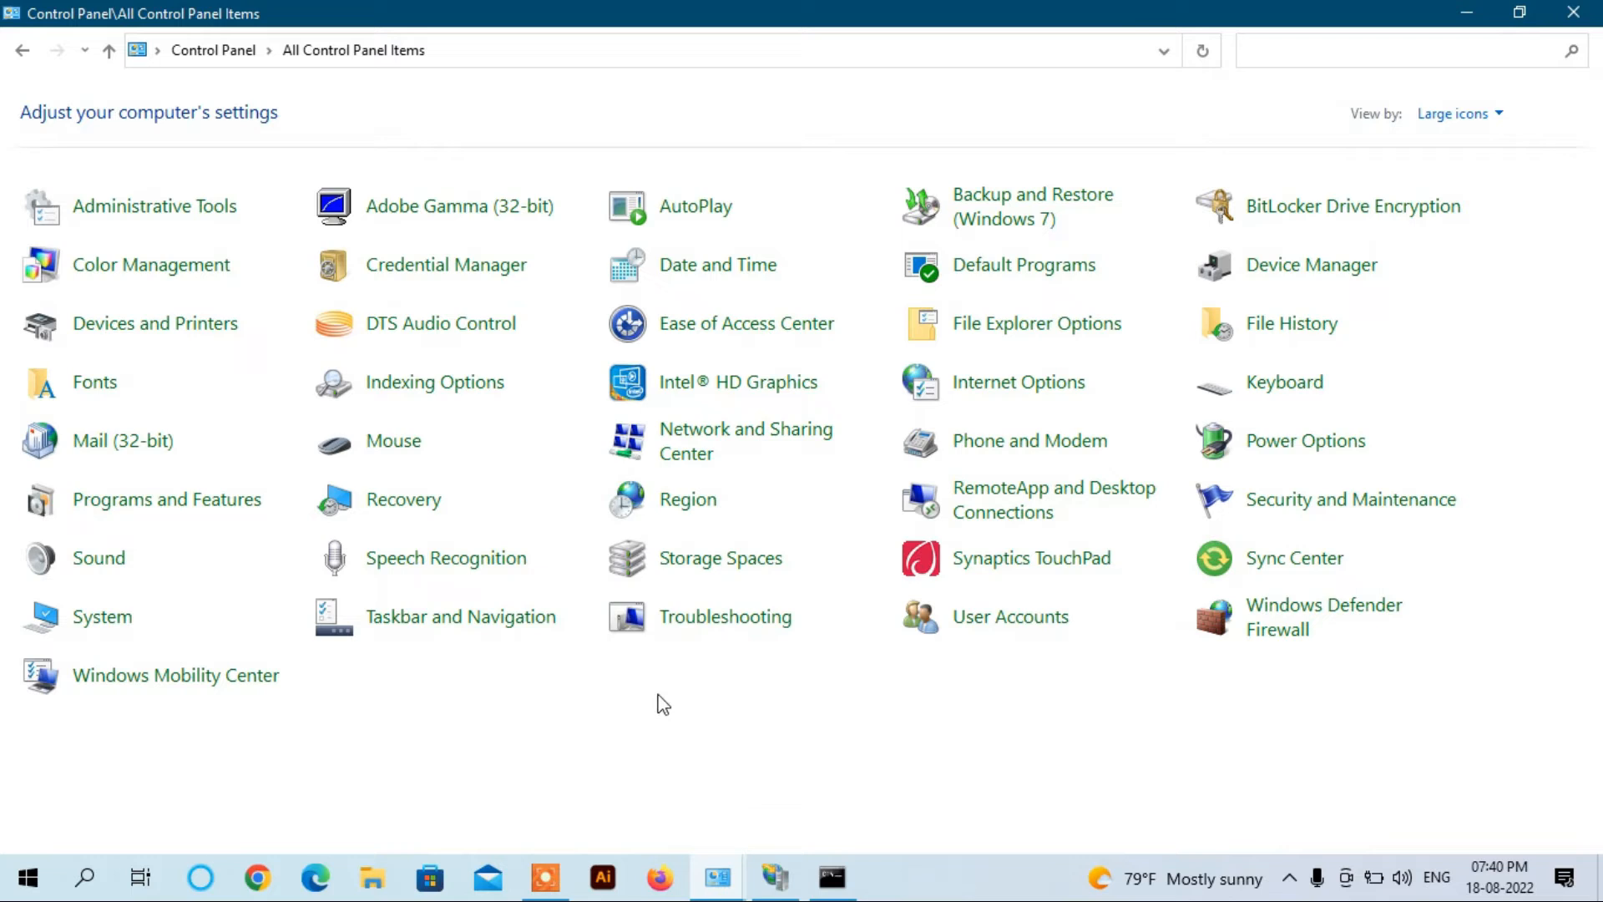
click(1299, 626)
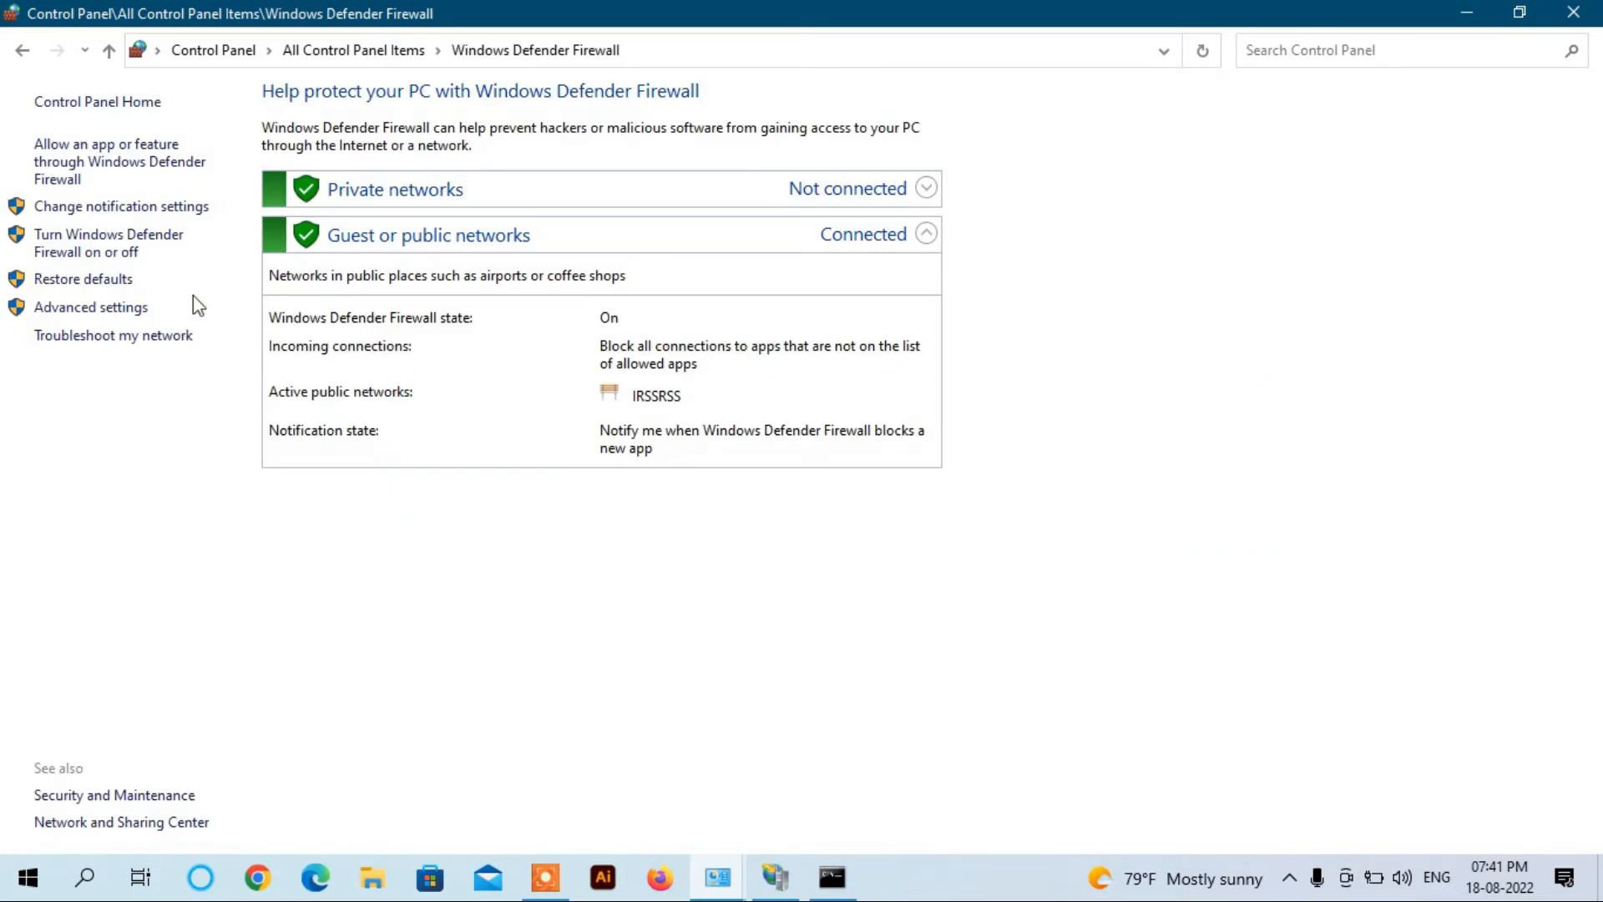
click(98, 244)
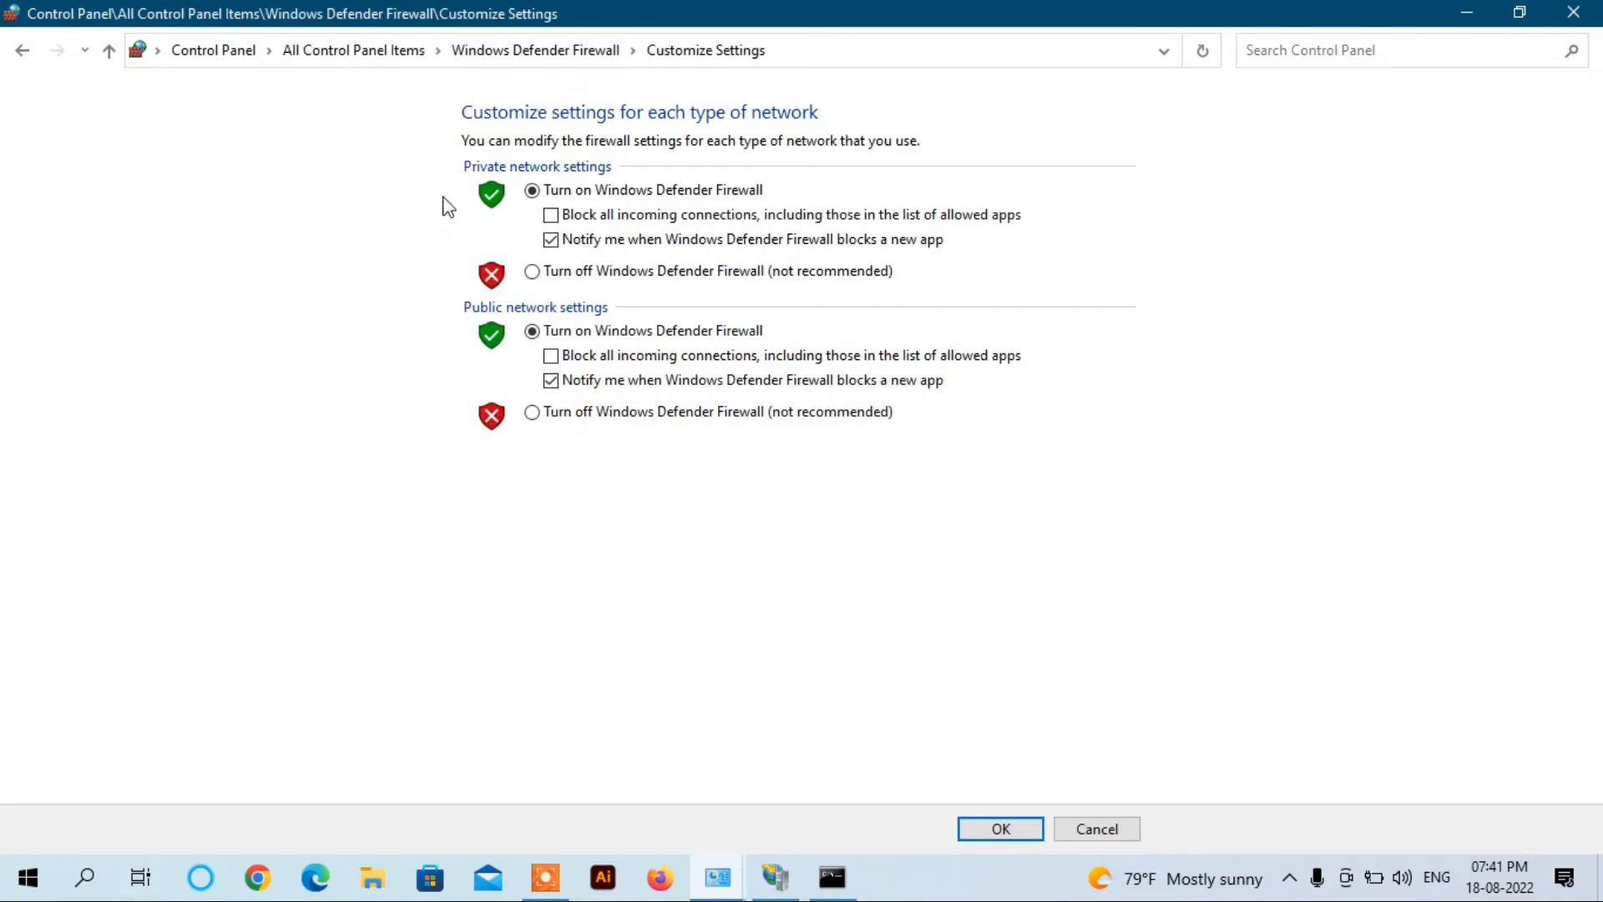
click(532, 275)
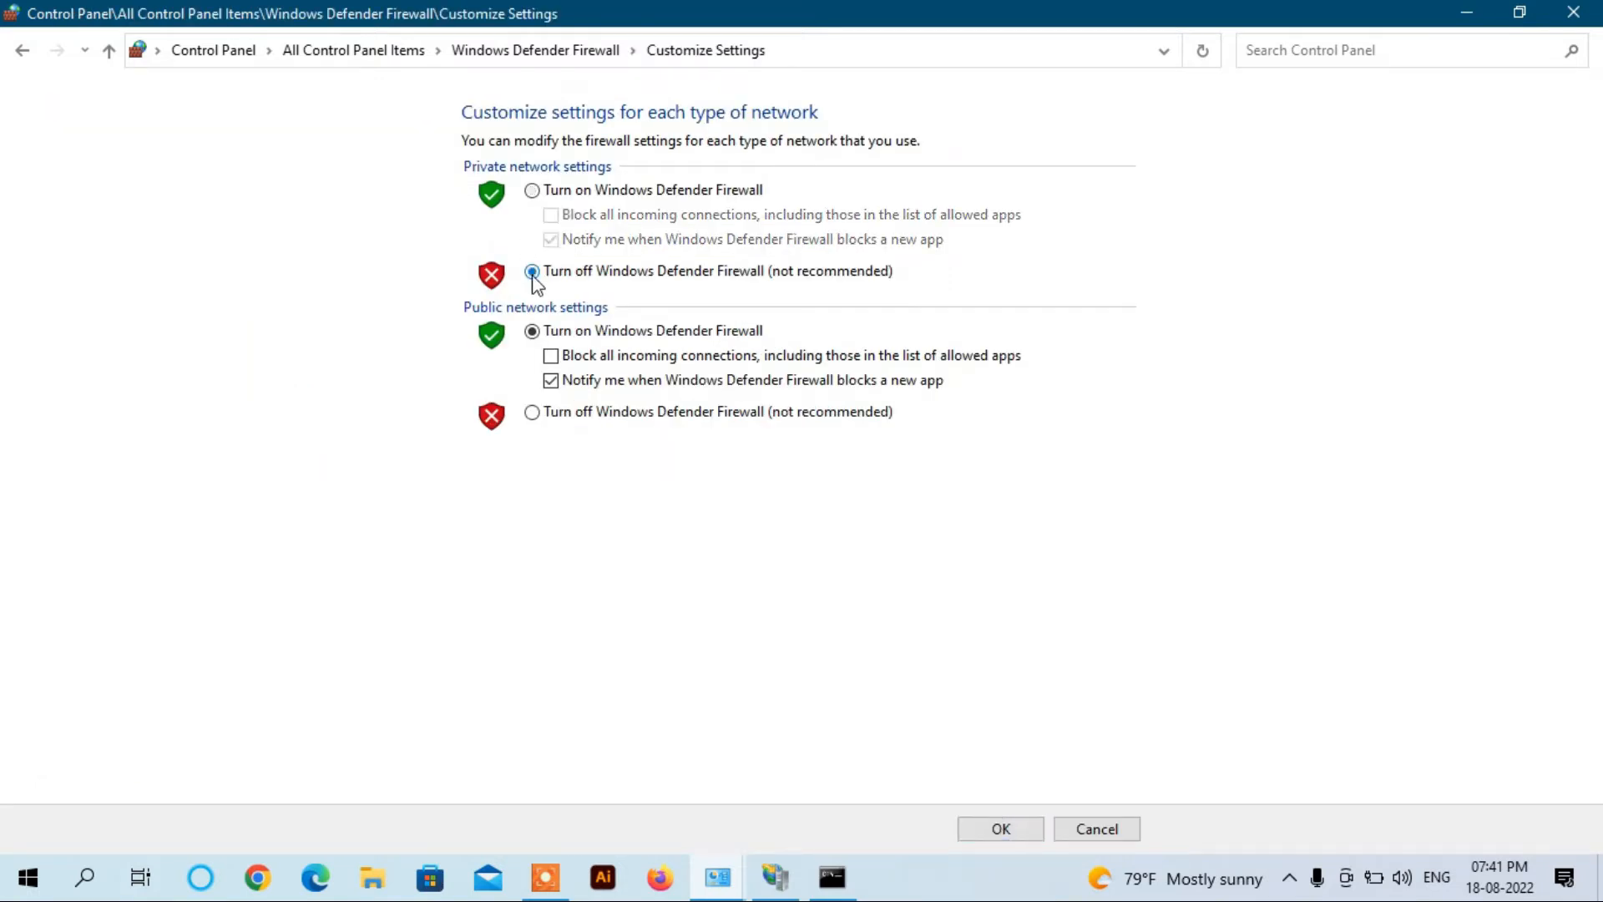
click(532, 412)
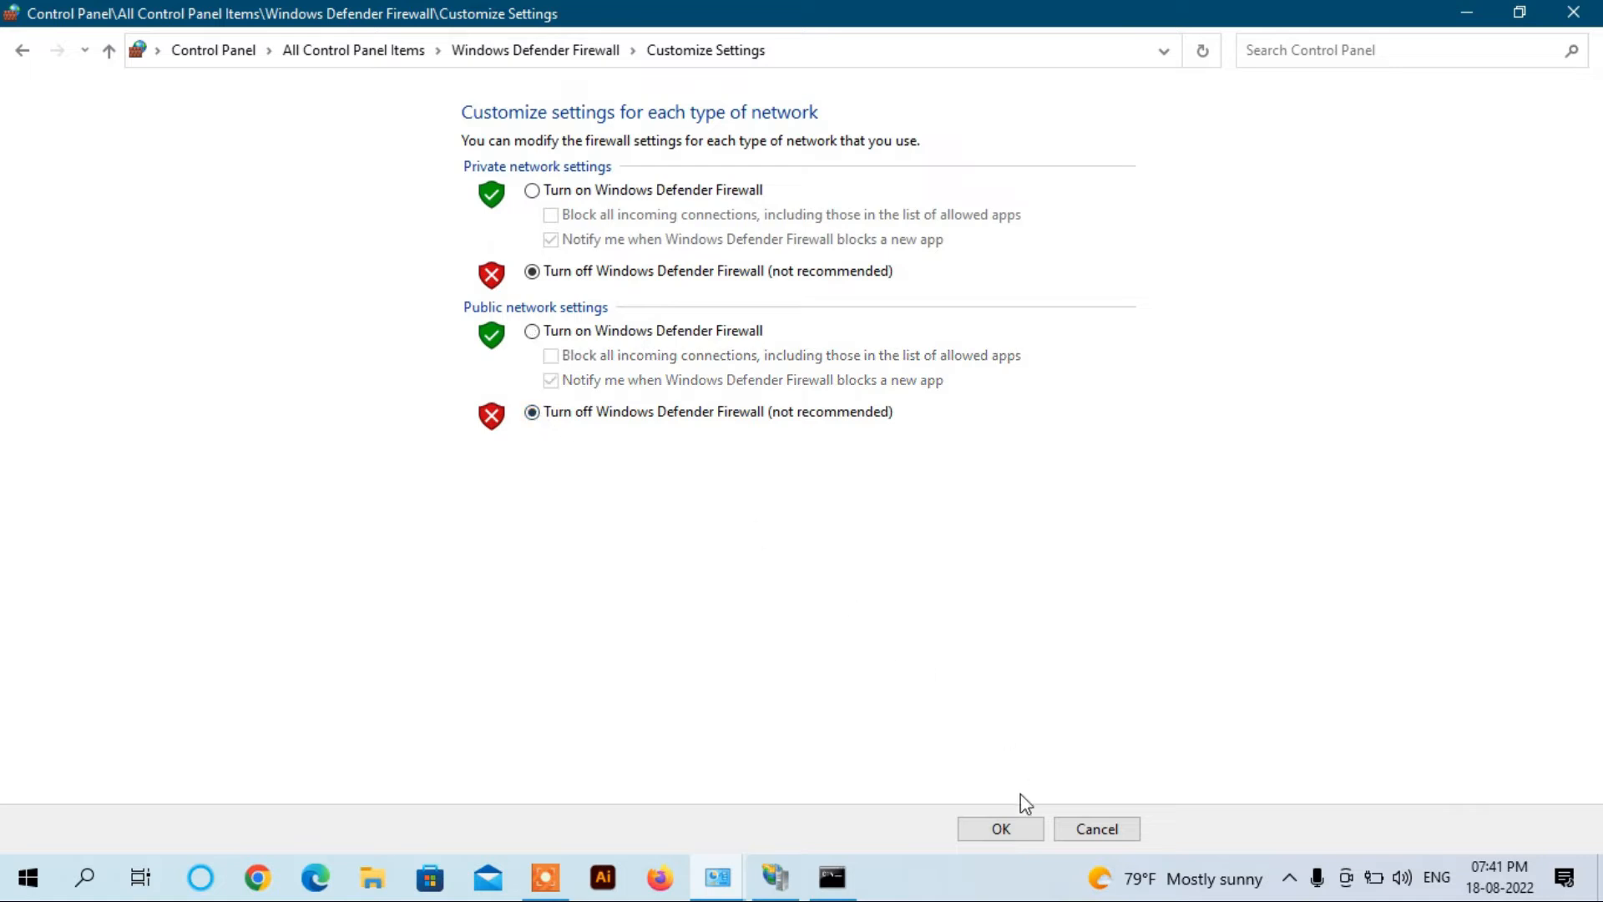
click(1000, 827)
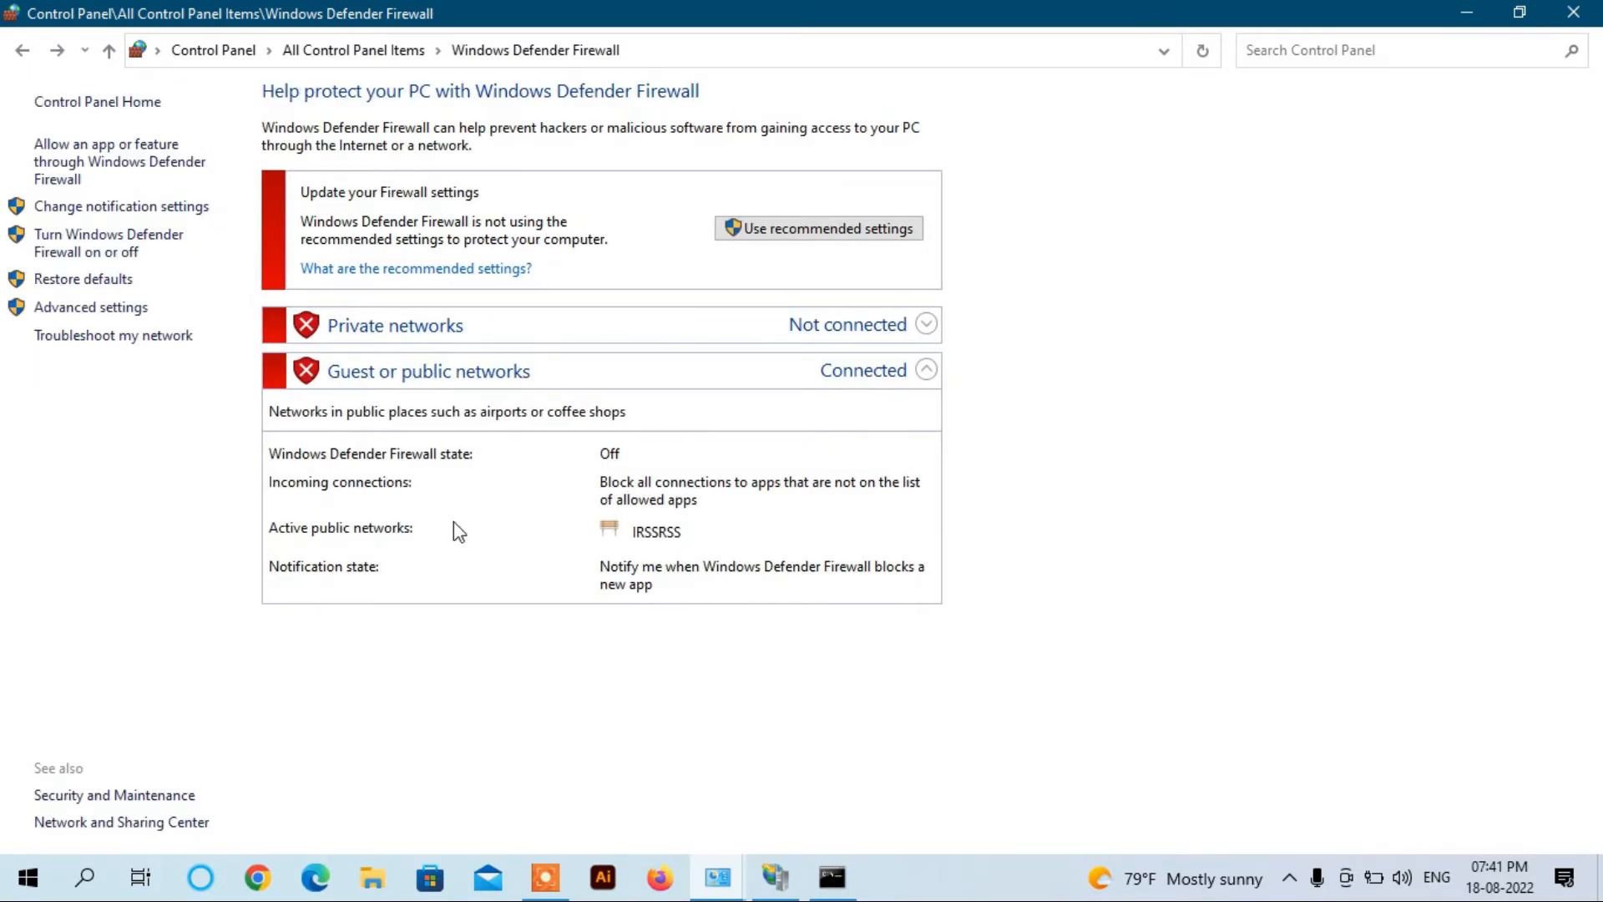
Step: Allow FTP Server through the firewall on Private networks as well as Public, and save
click(146, 165)
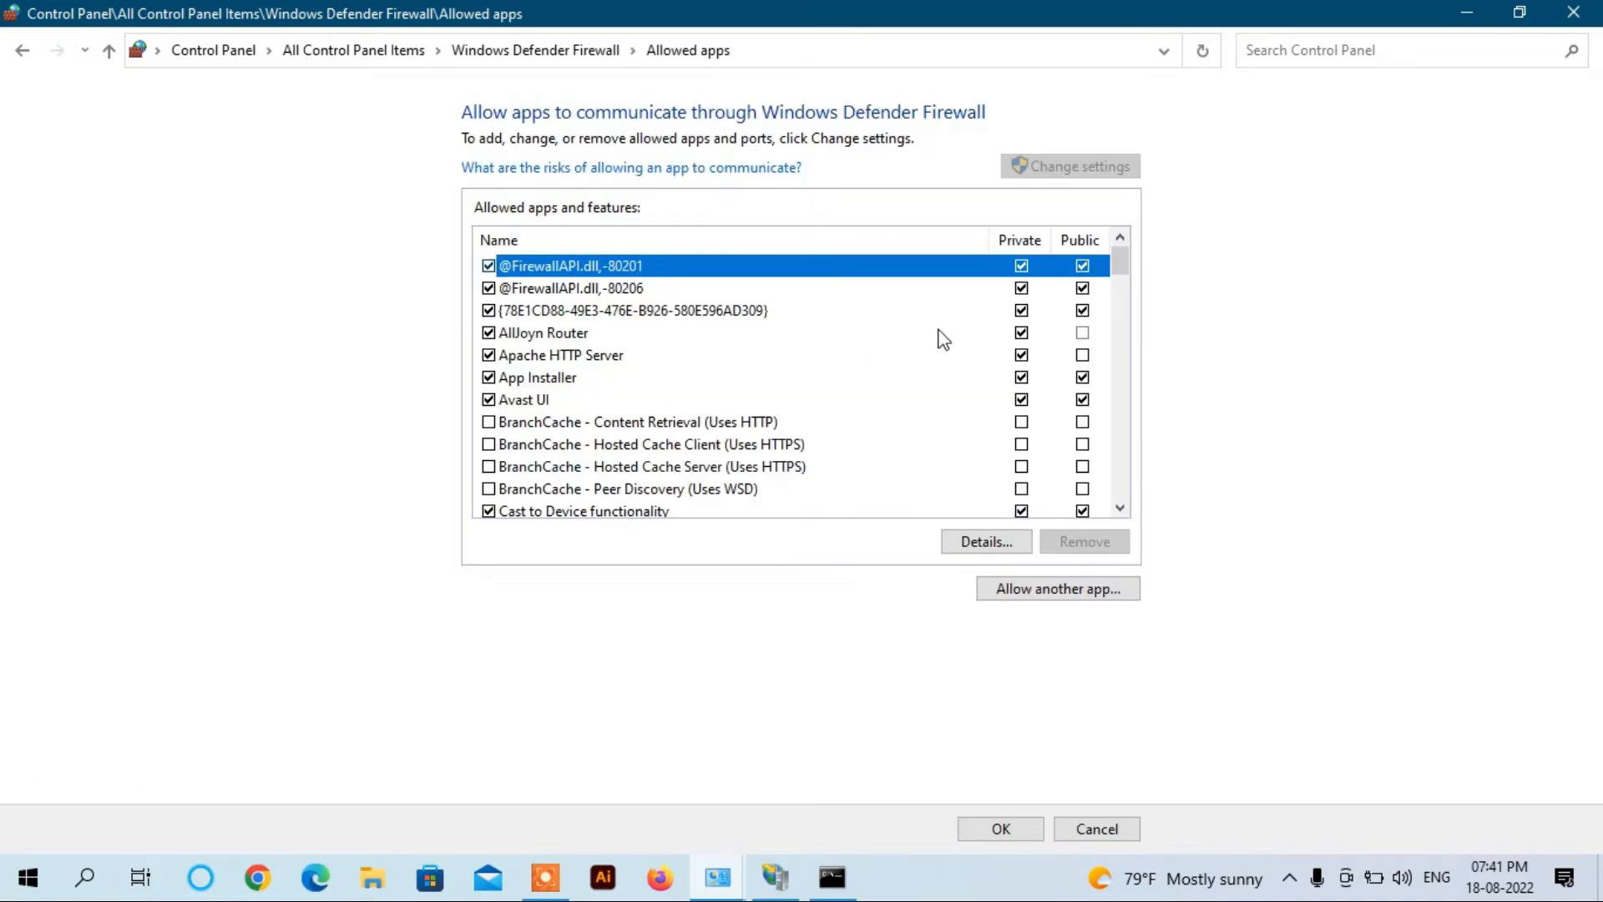
scroll(1119, 260, down, 4)
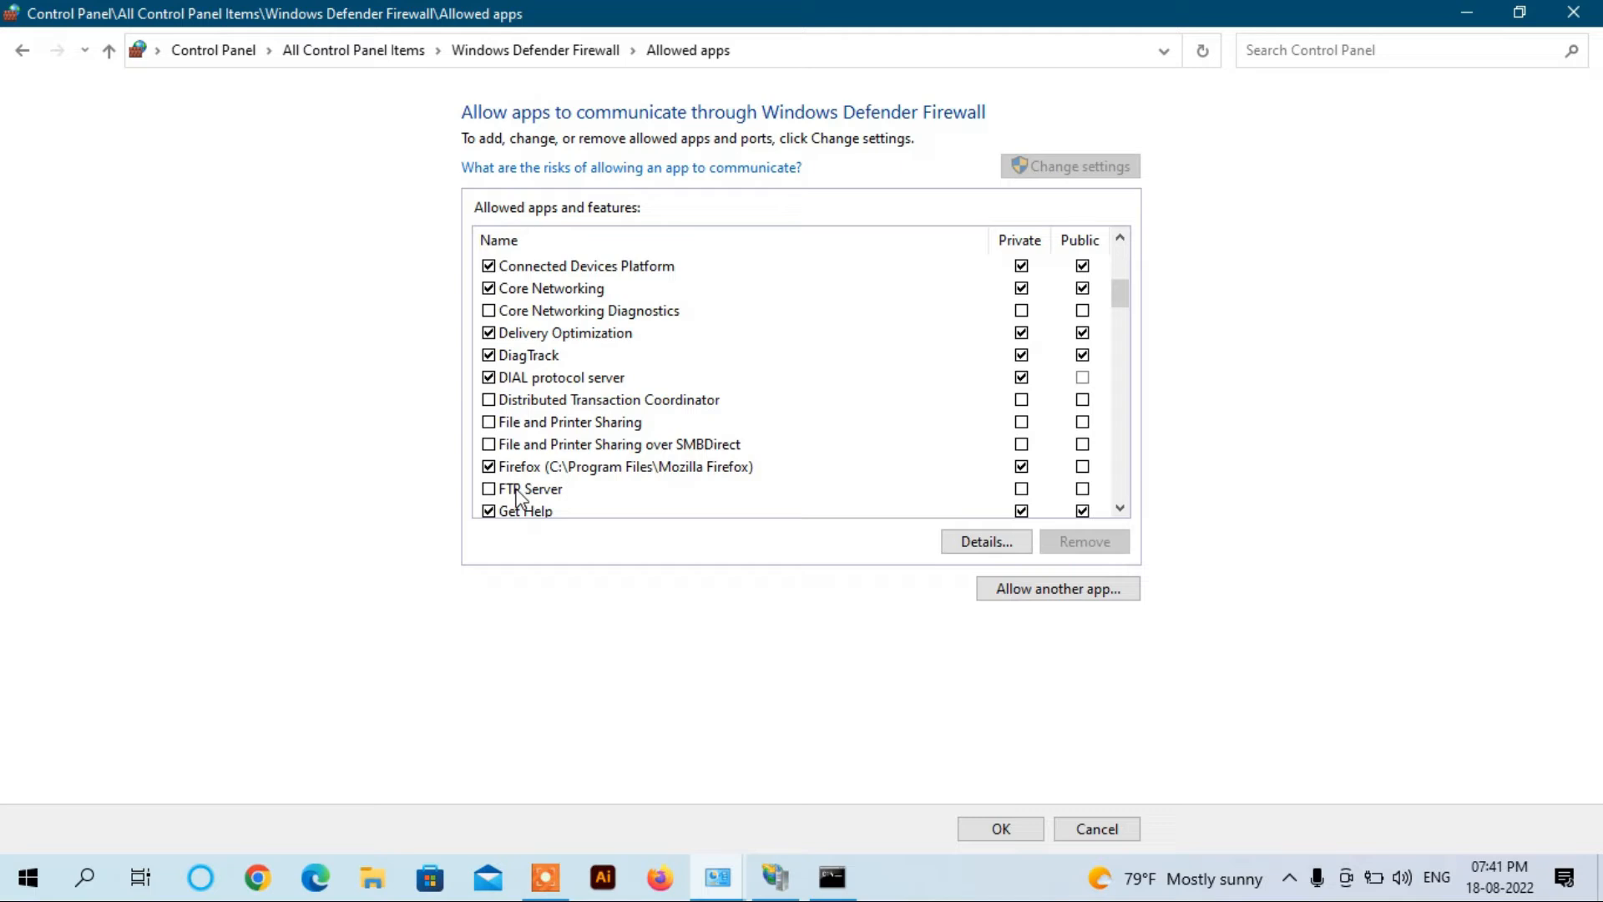
click(490, 494)
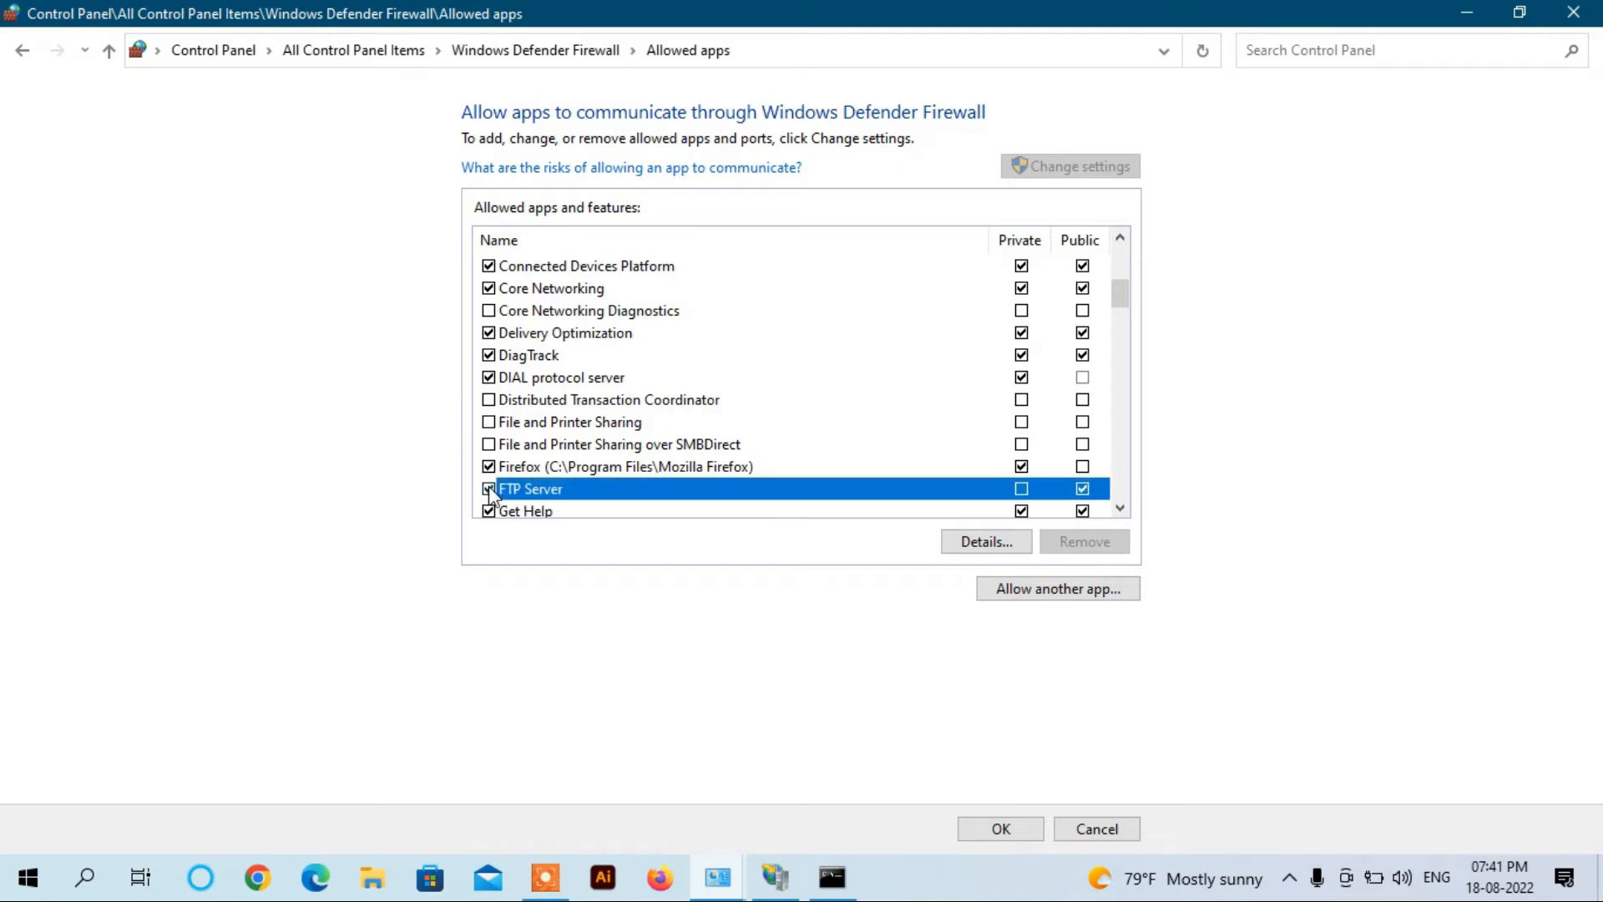
click(1022, 489)
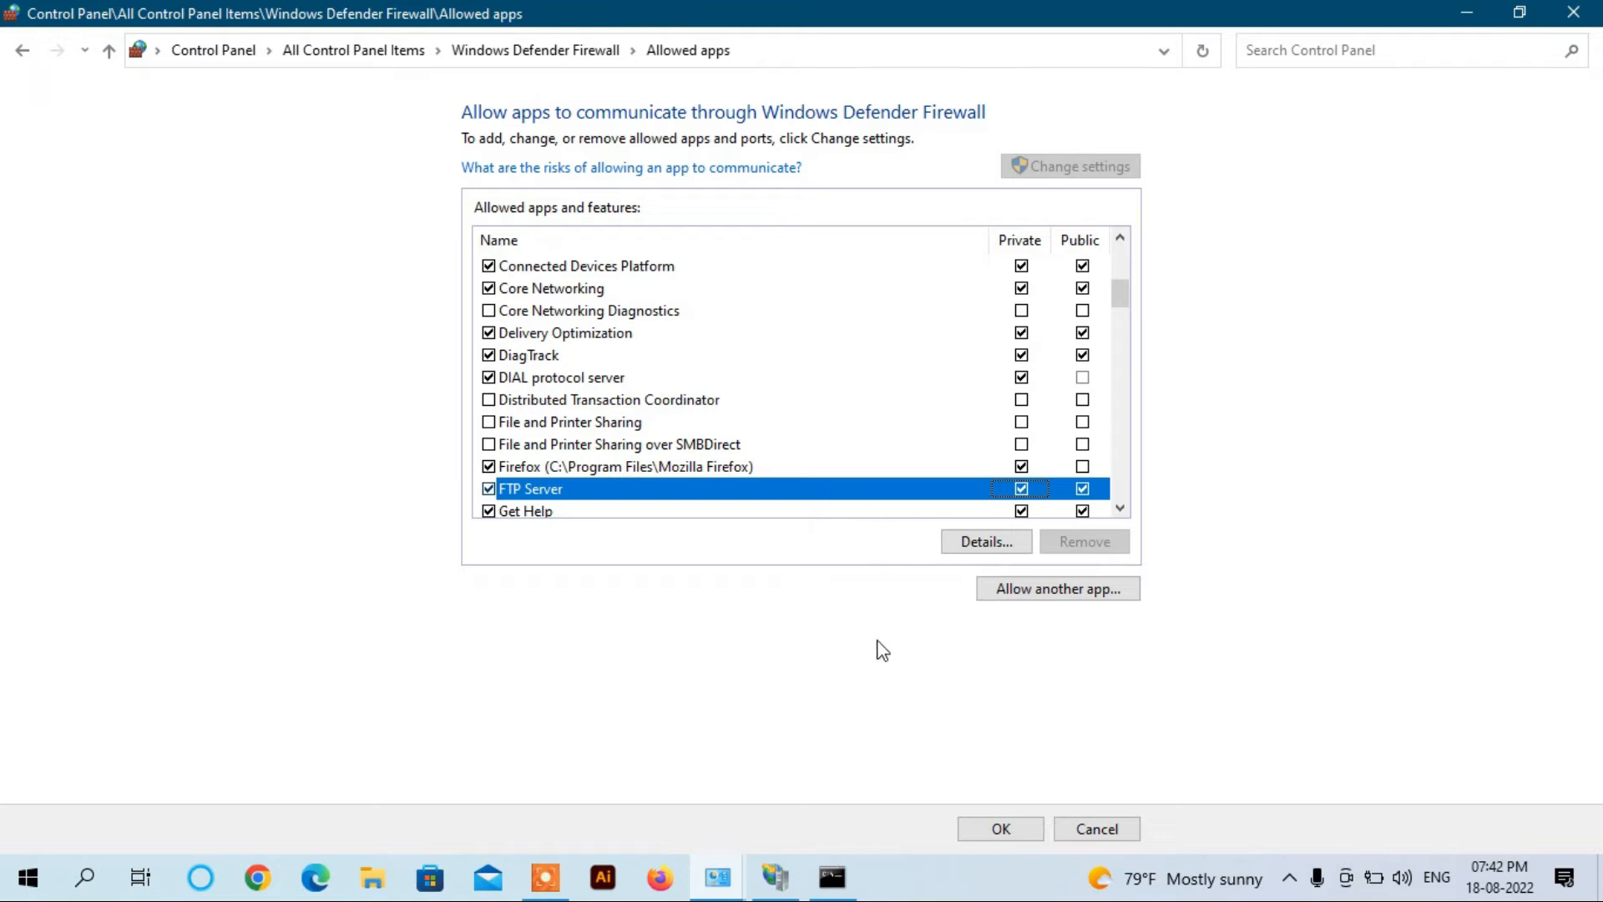
click(1012, 832)
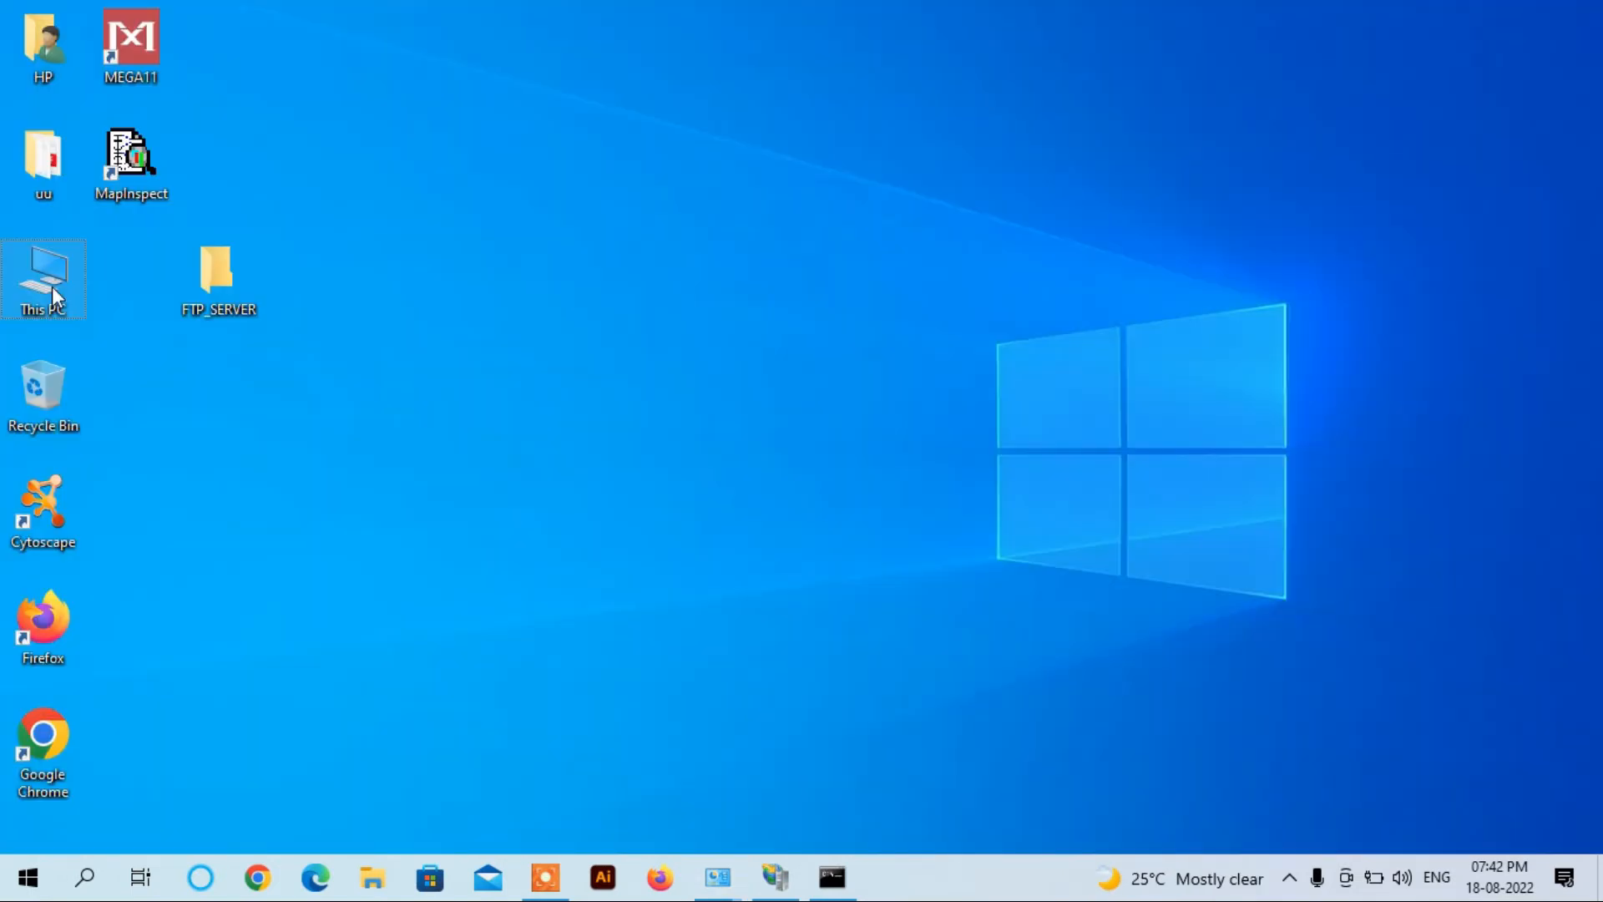
Step: Open Computer Management's Local Users list and start a new local user
right_click(52, 288)
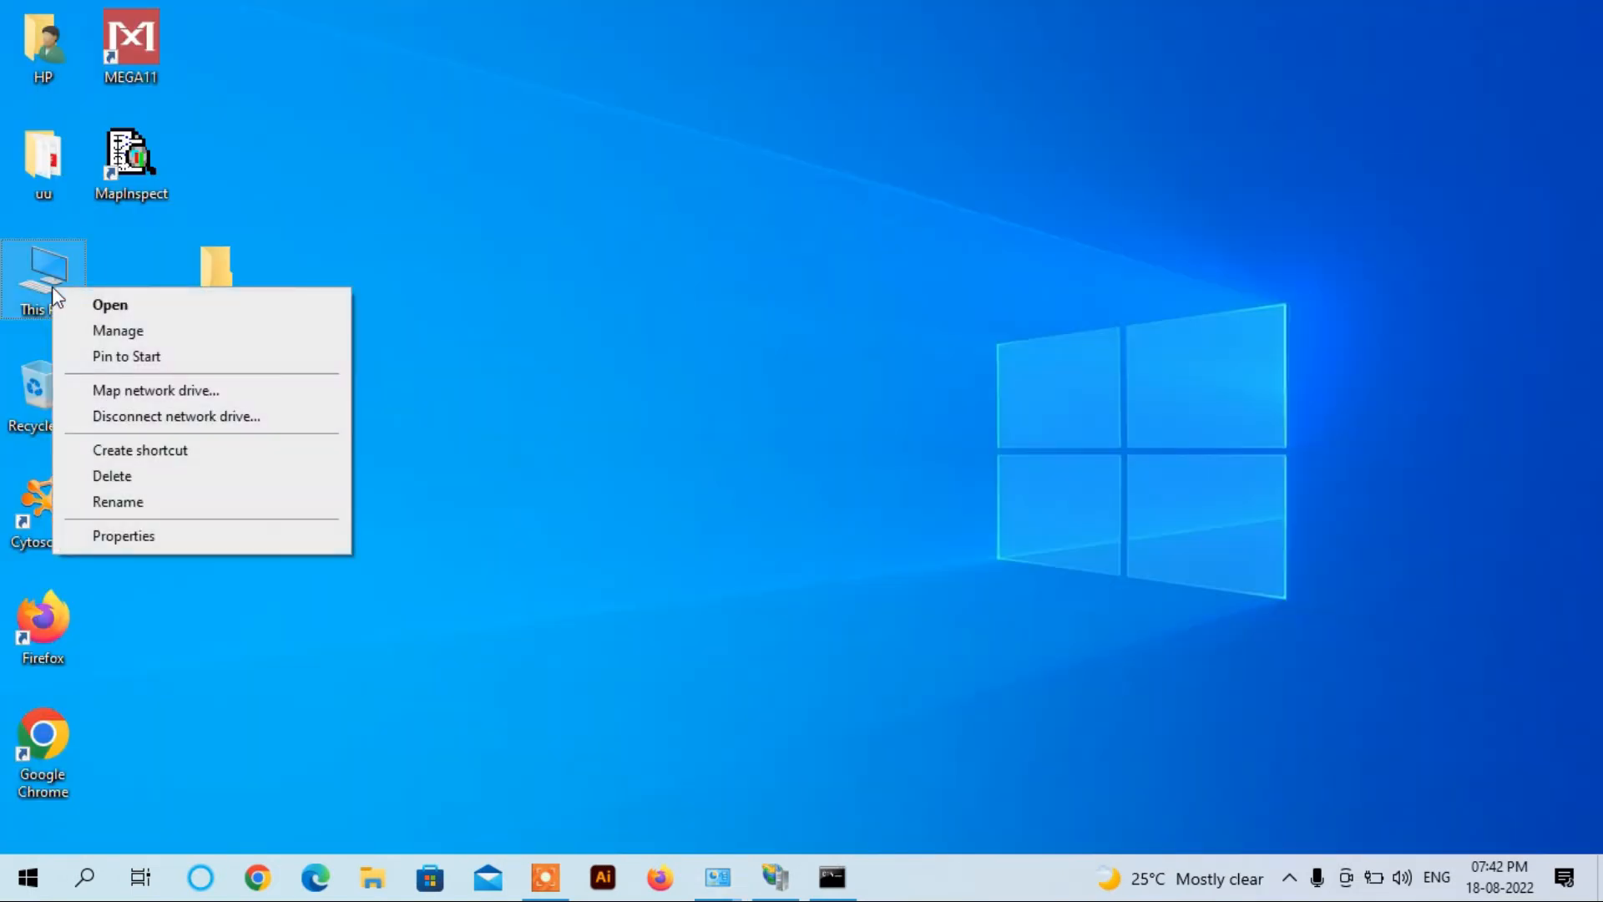
click(89, 334)
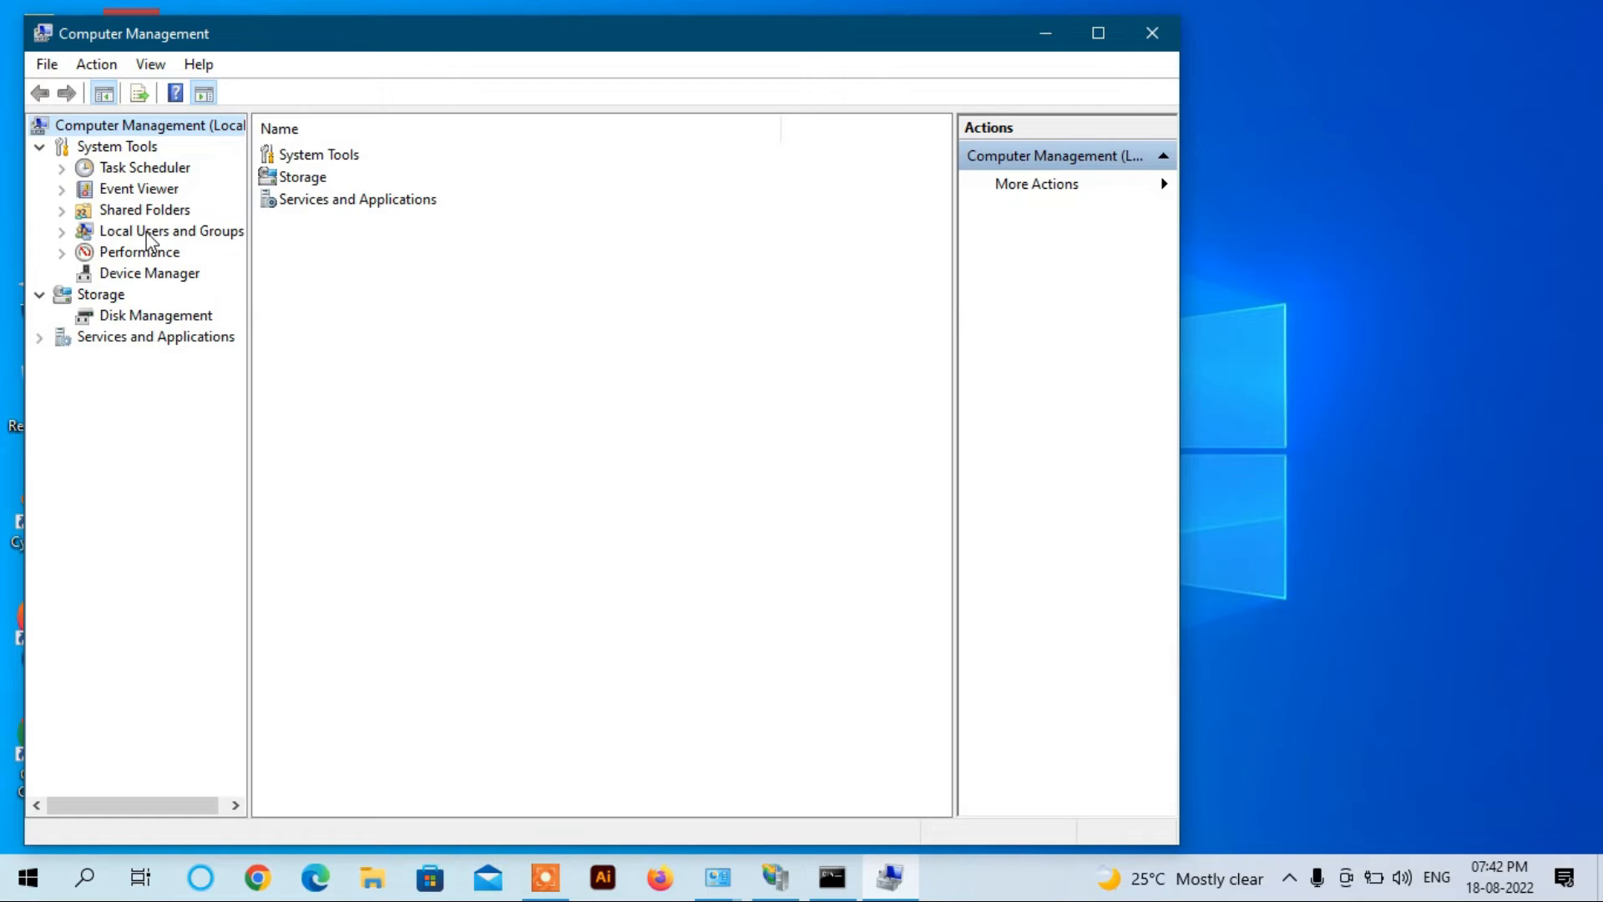
double_click(147, 237)
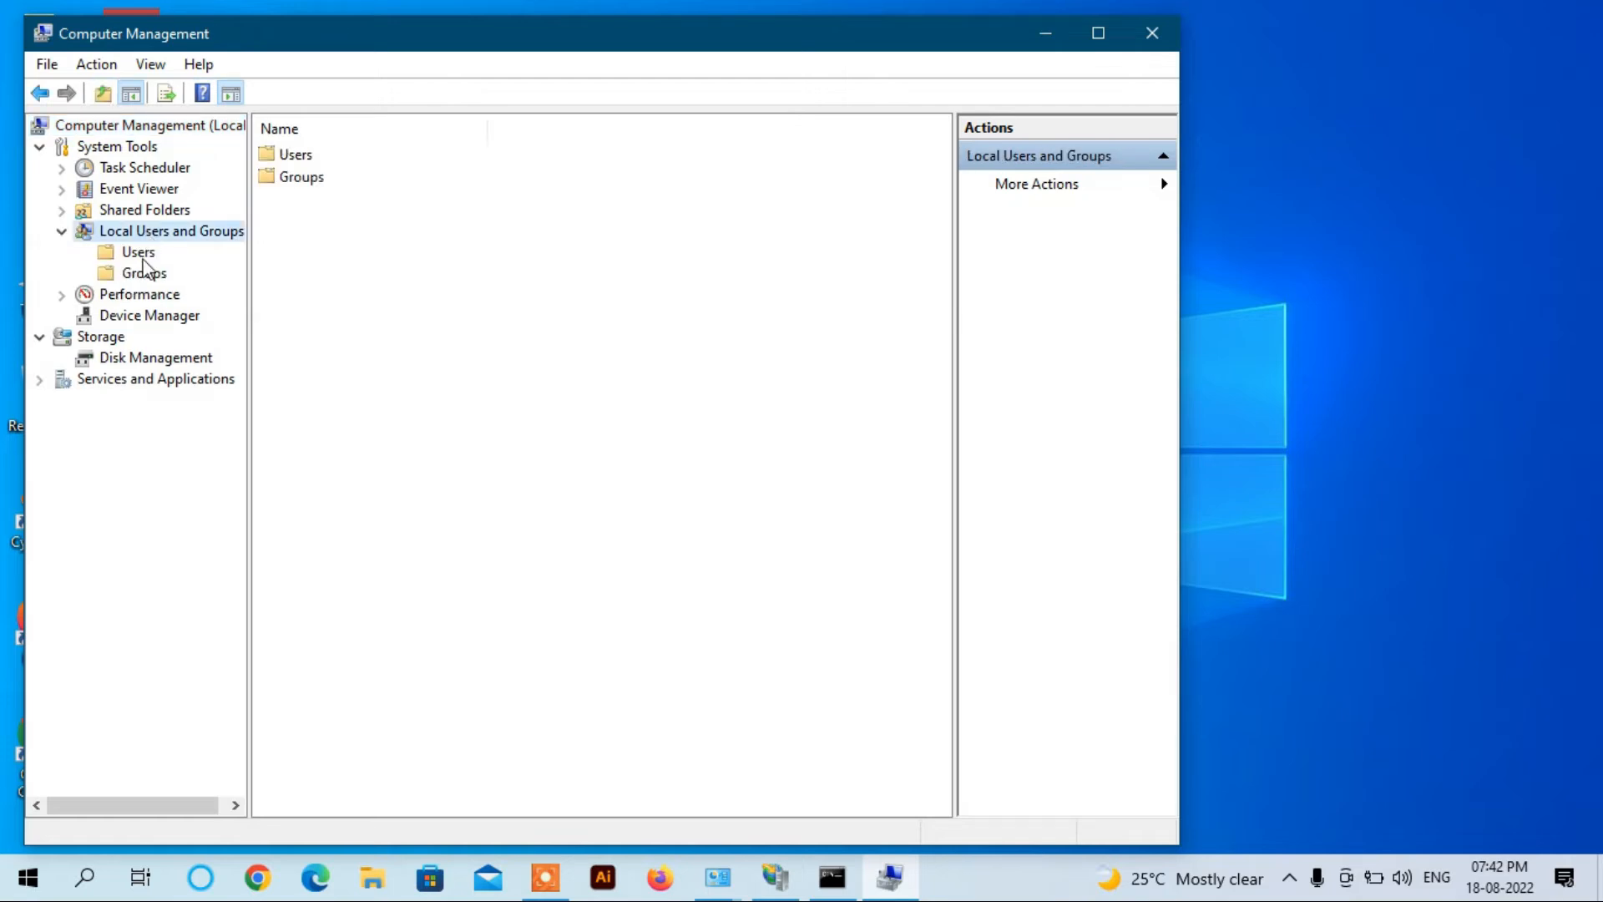
click(137, 255)
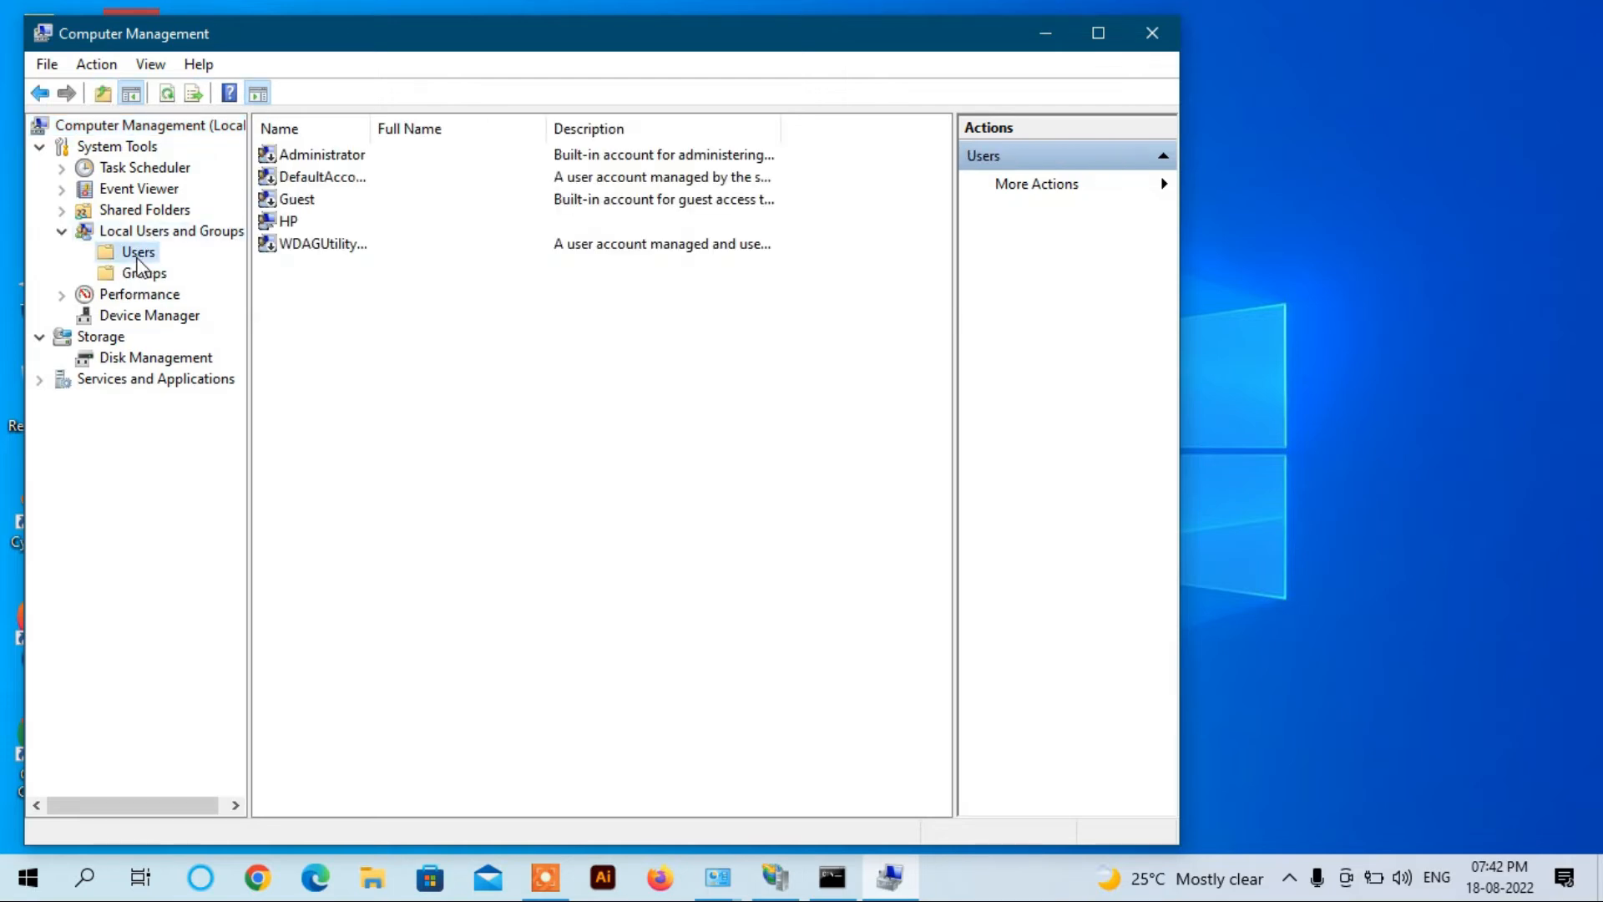
right_click(139, 266)
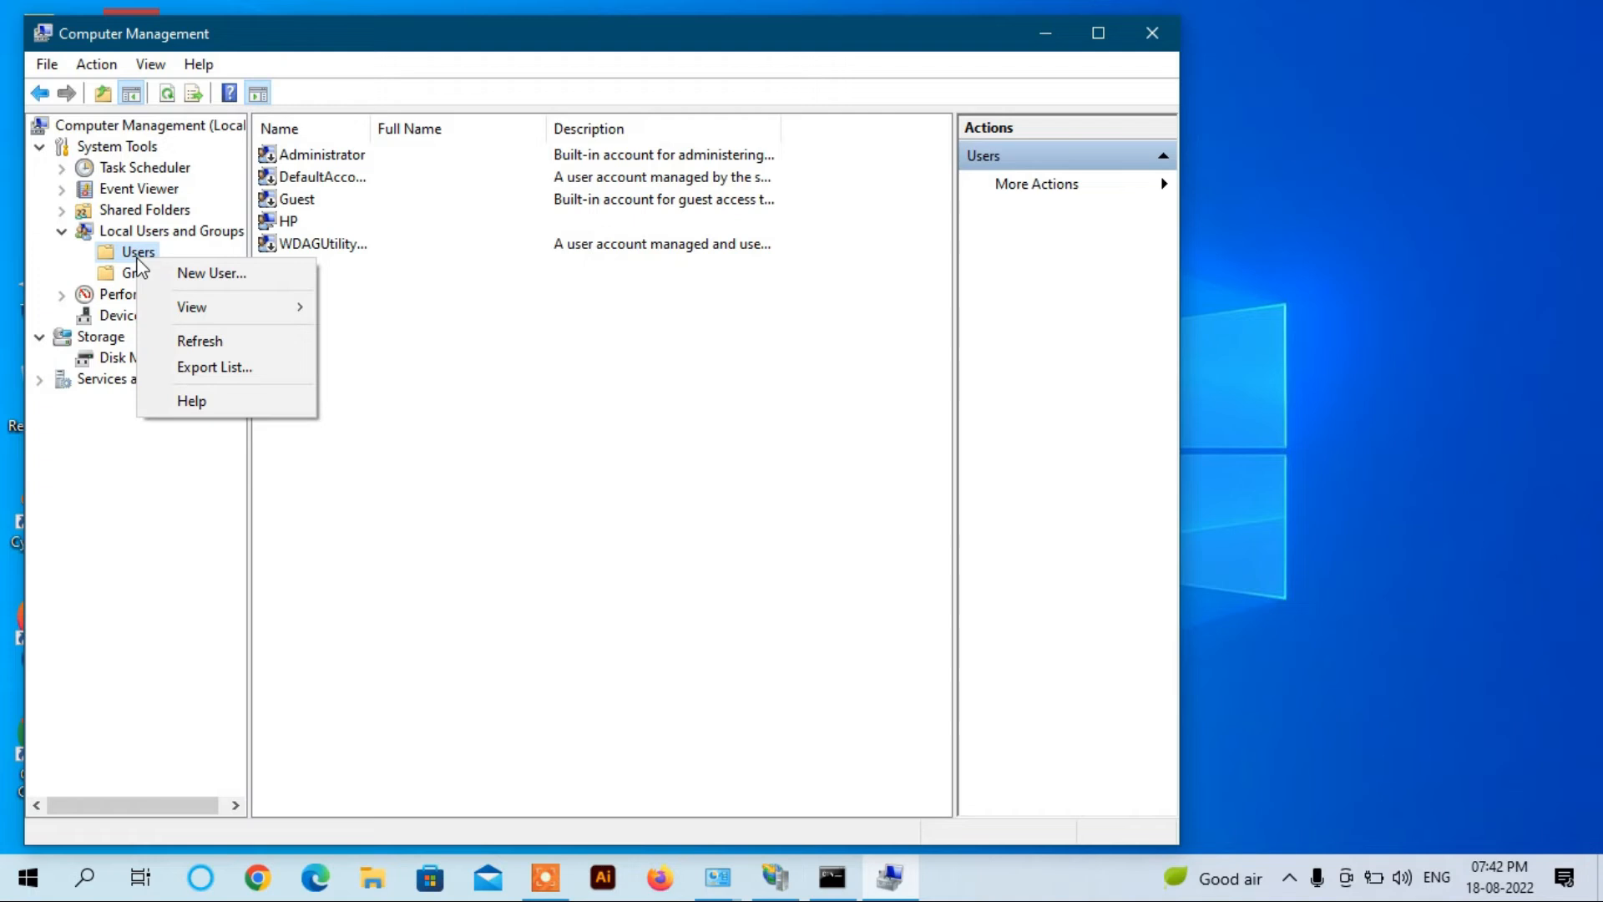
click(209, 273)
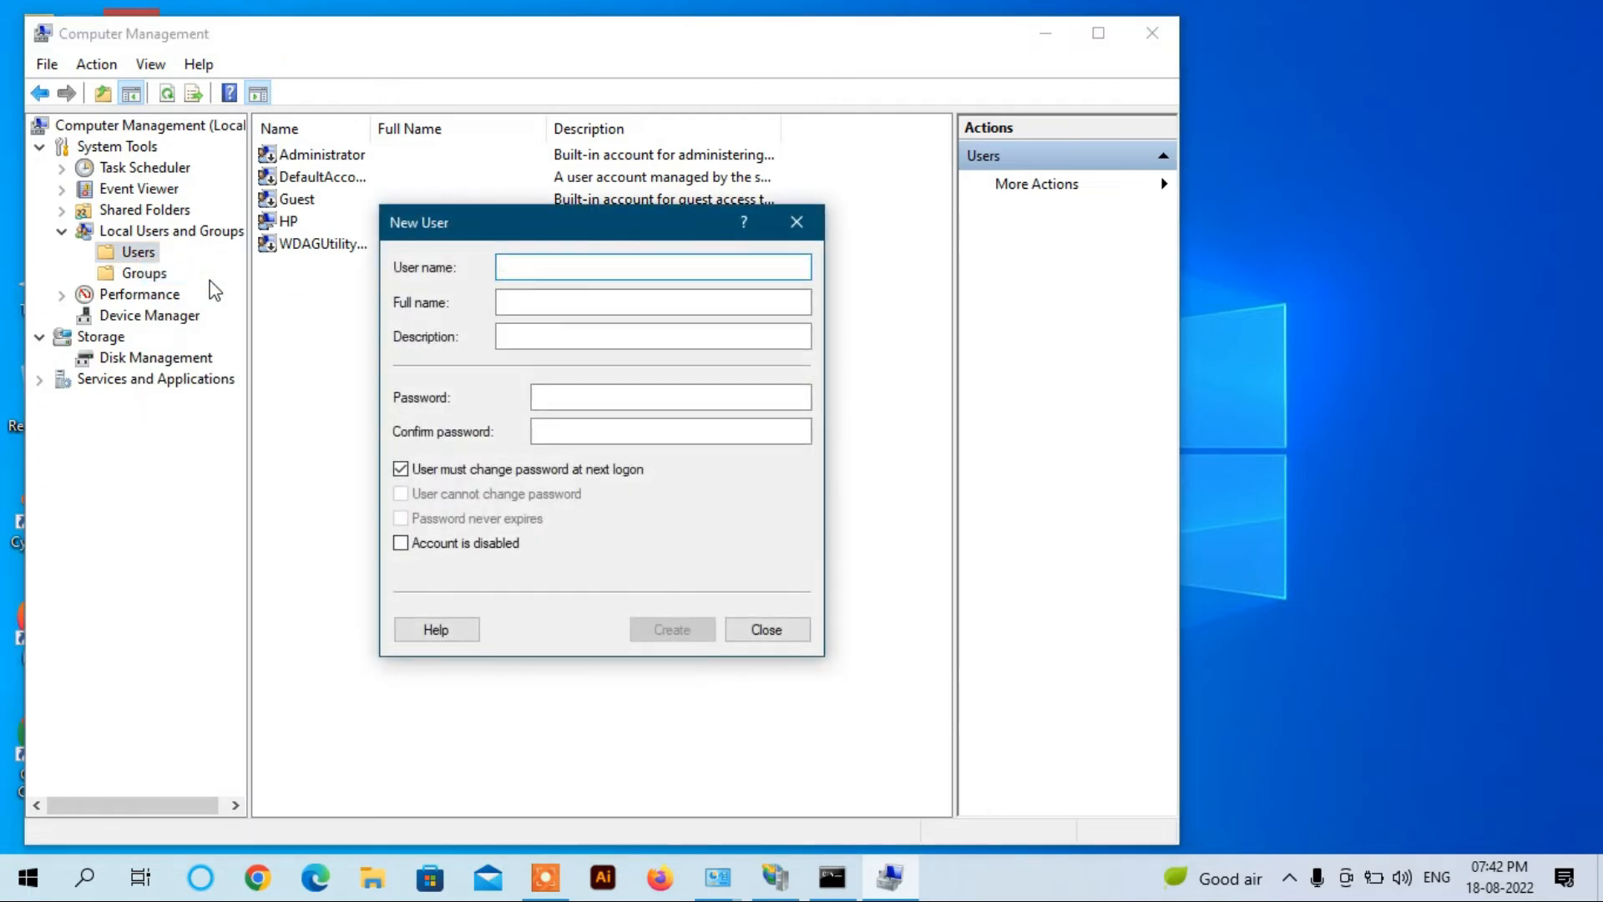
Step: Create local user way2will with a never-expiring password, then close Computer Management
text(way)
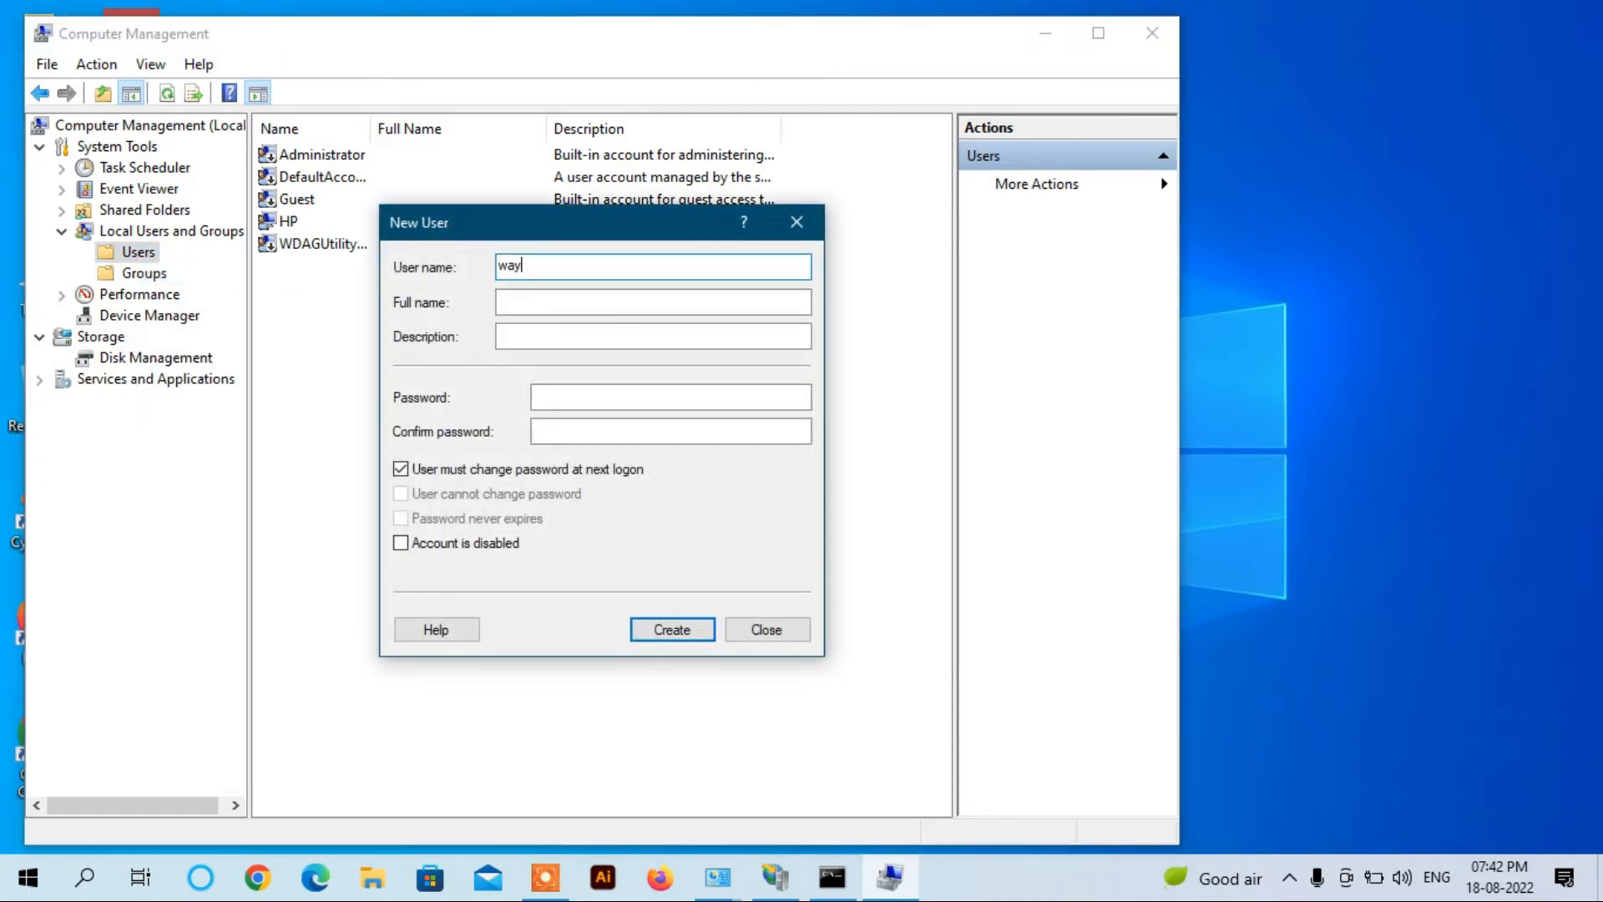
text(2will)
click(401, 469)
click(604, 397)
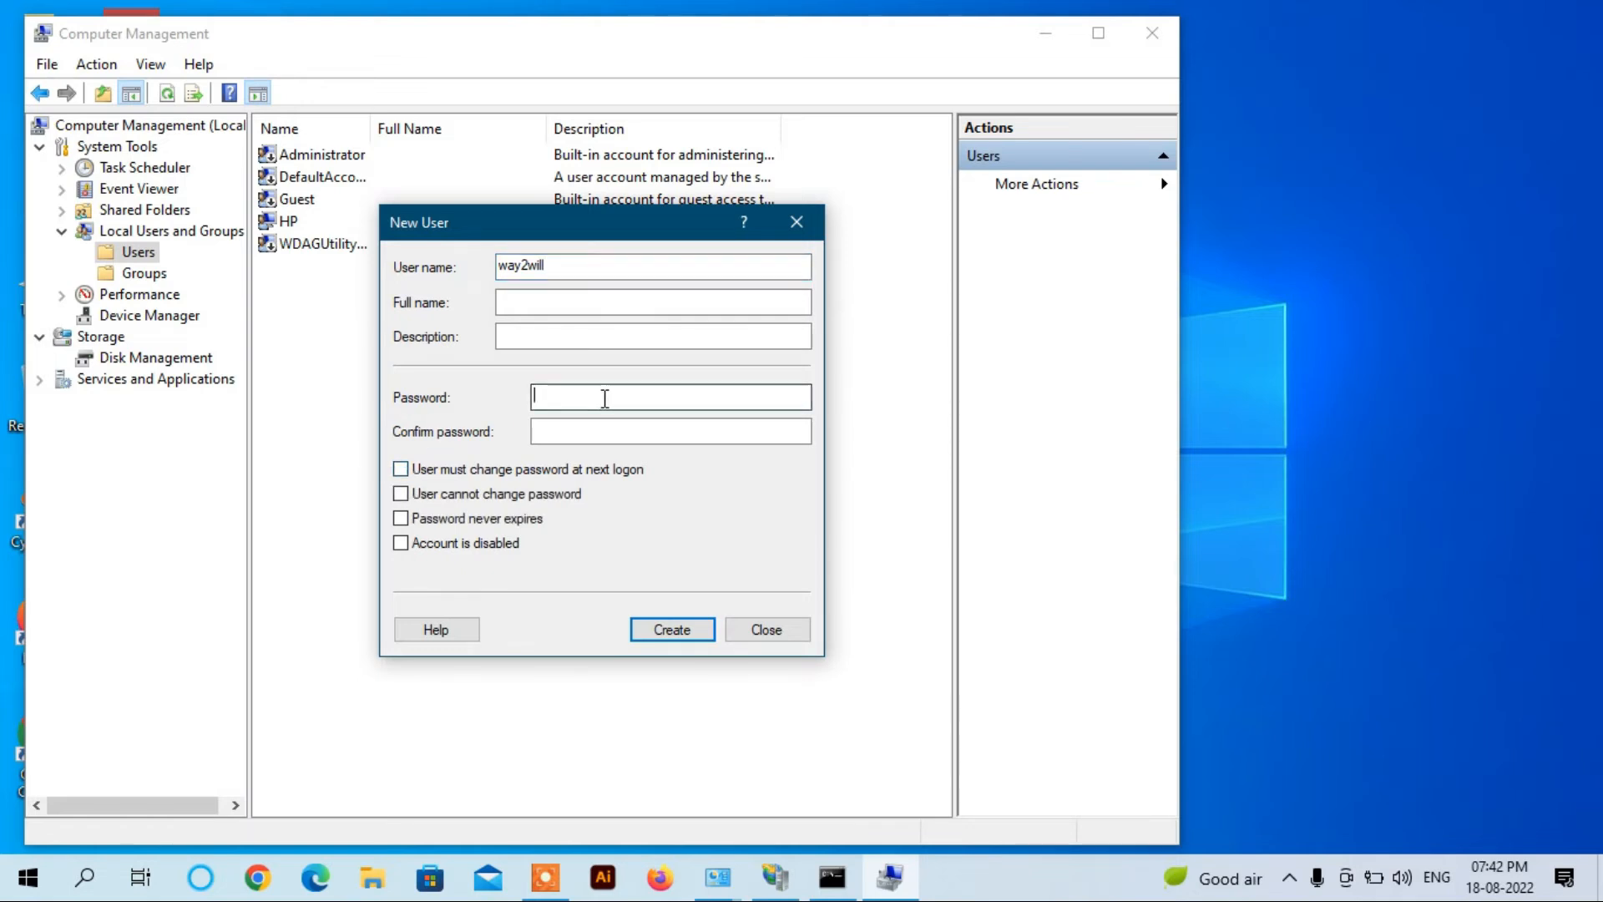
text(12345)
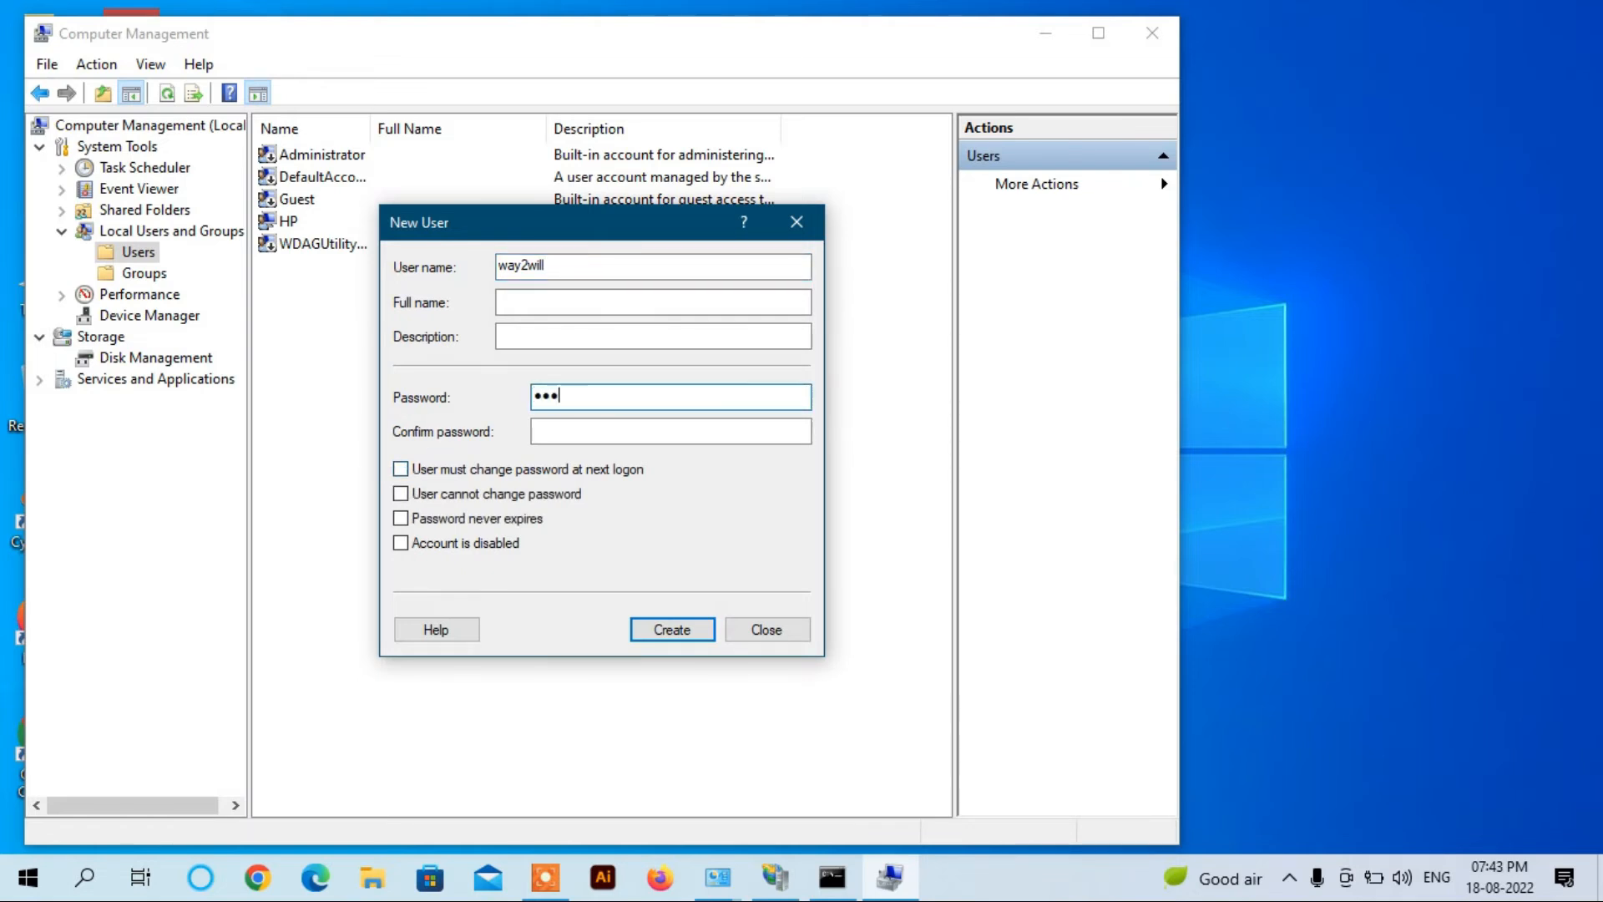
key(Tab)
text(12345)
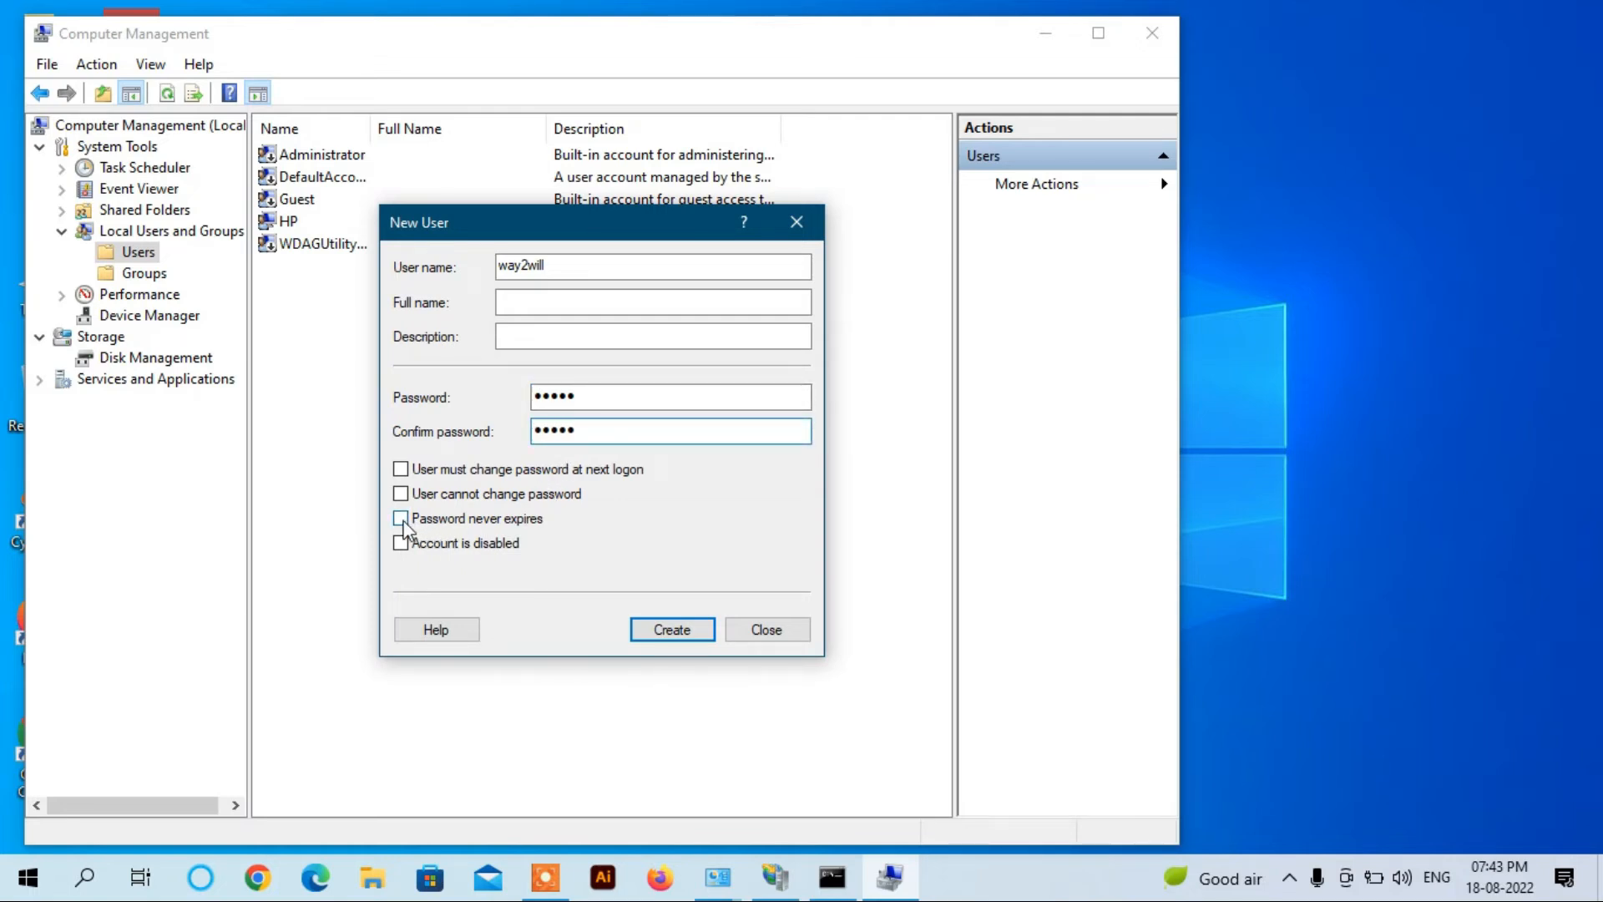
click(402, 520)
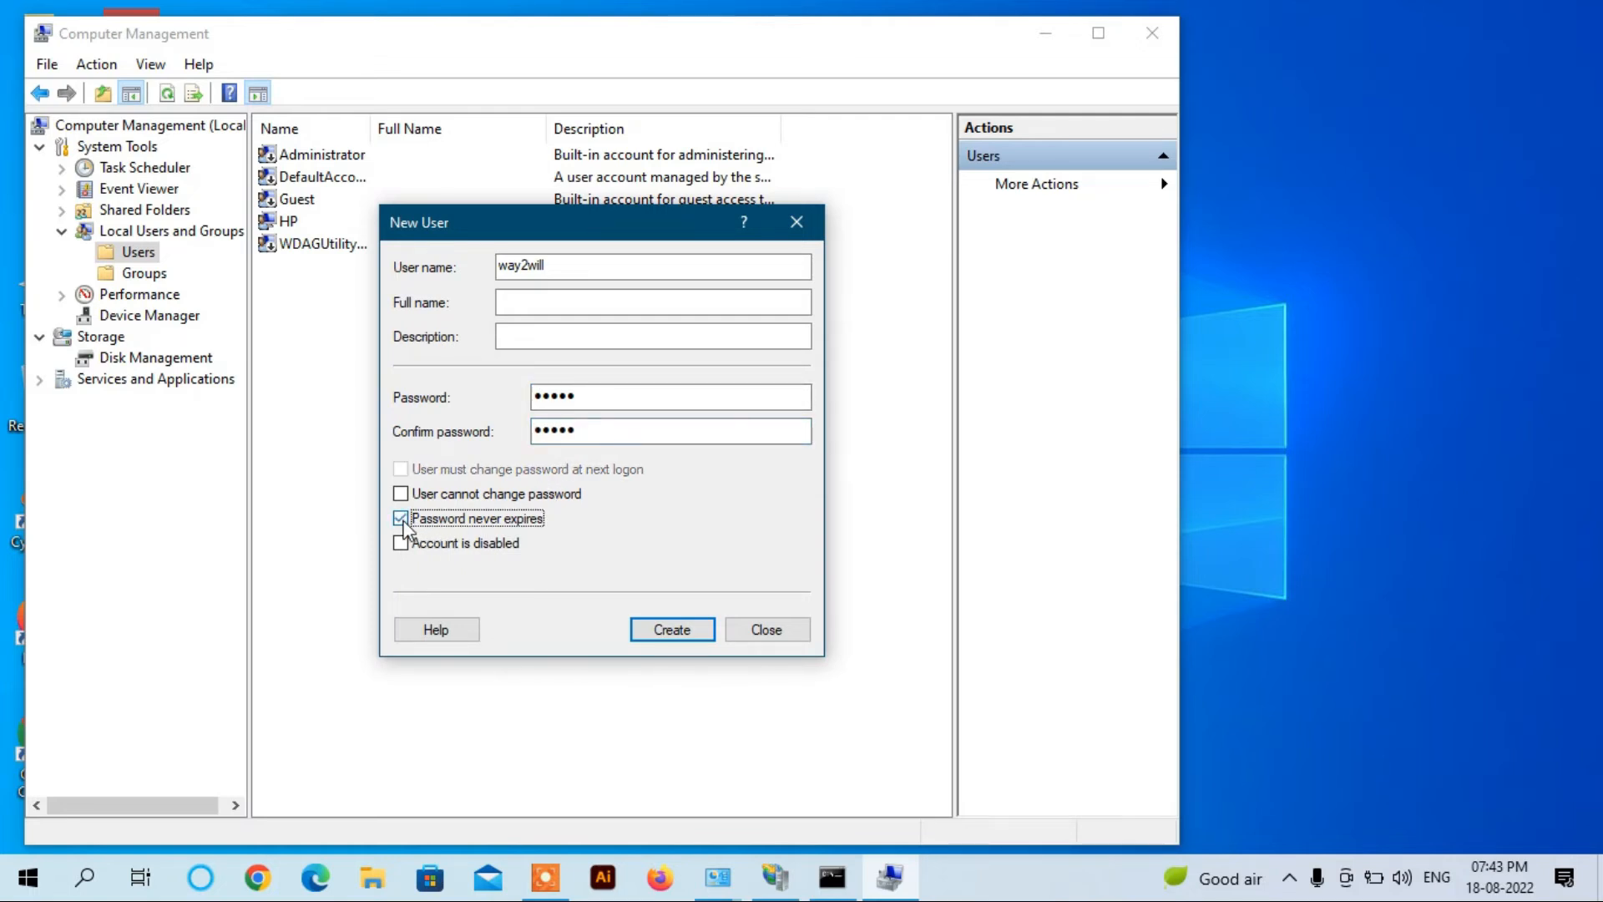
click(674, 631)
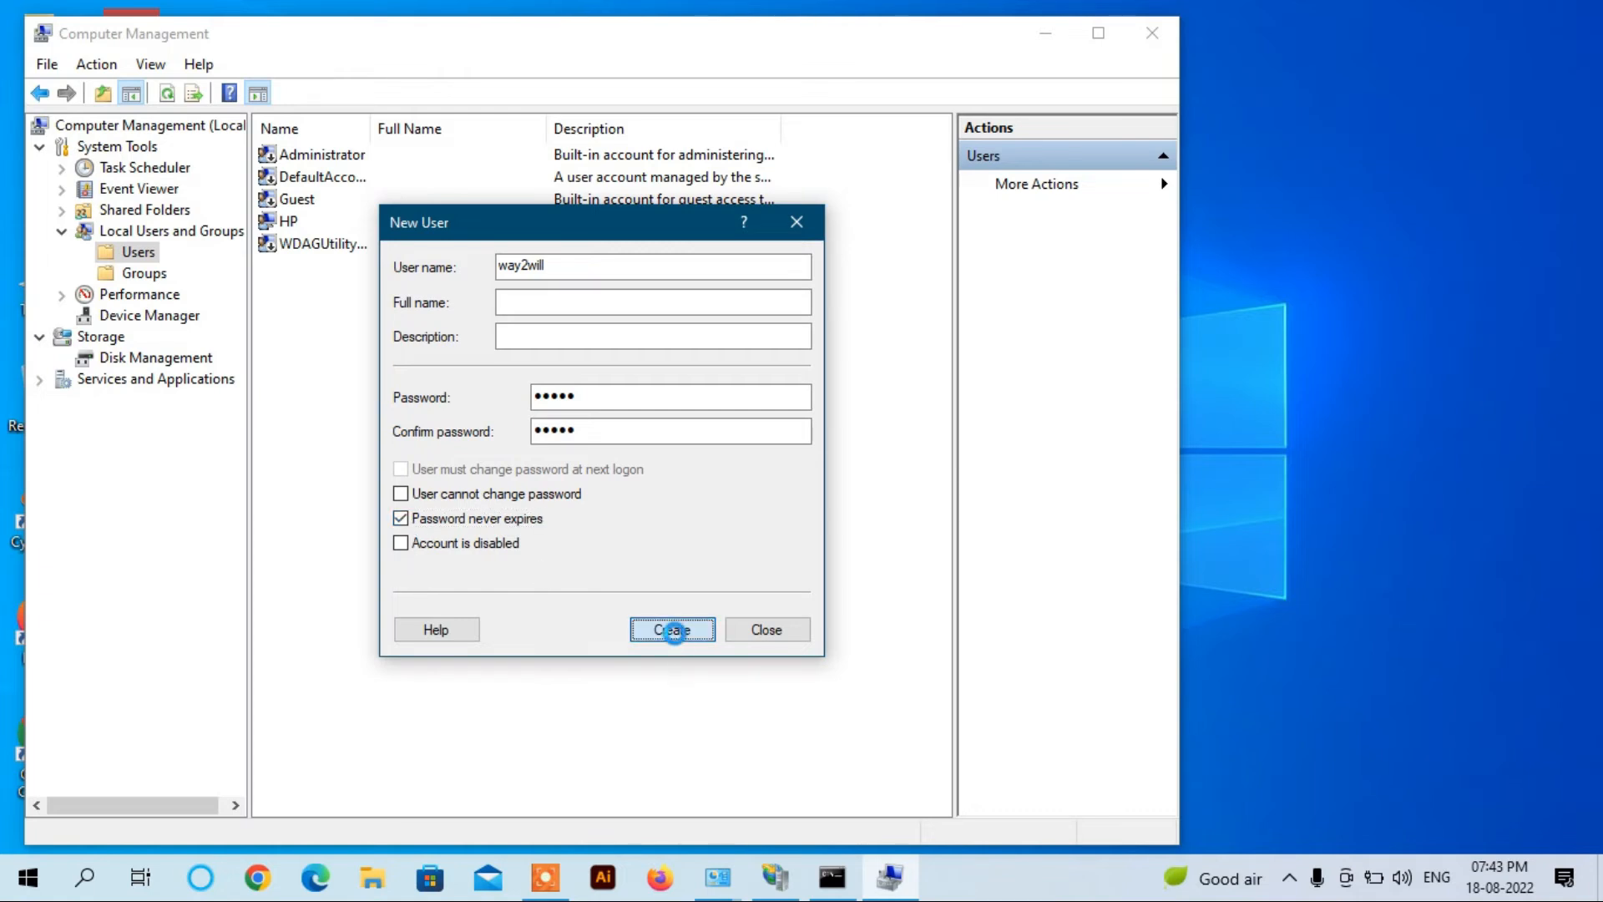
click(767, 631)
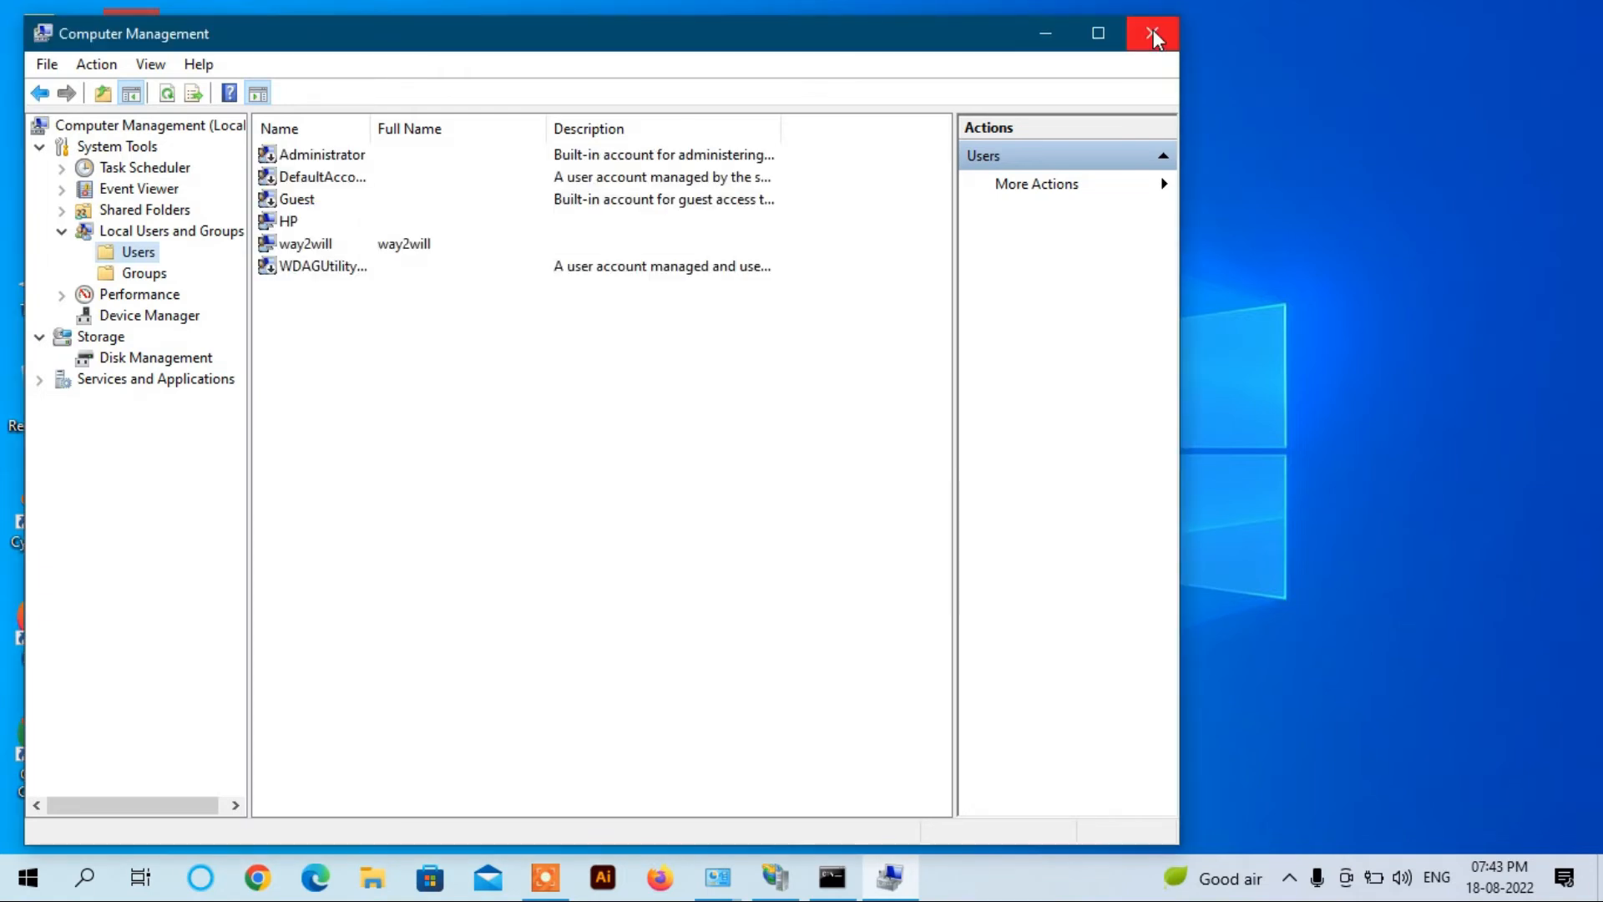
click(1154, 34)
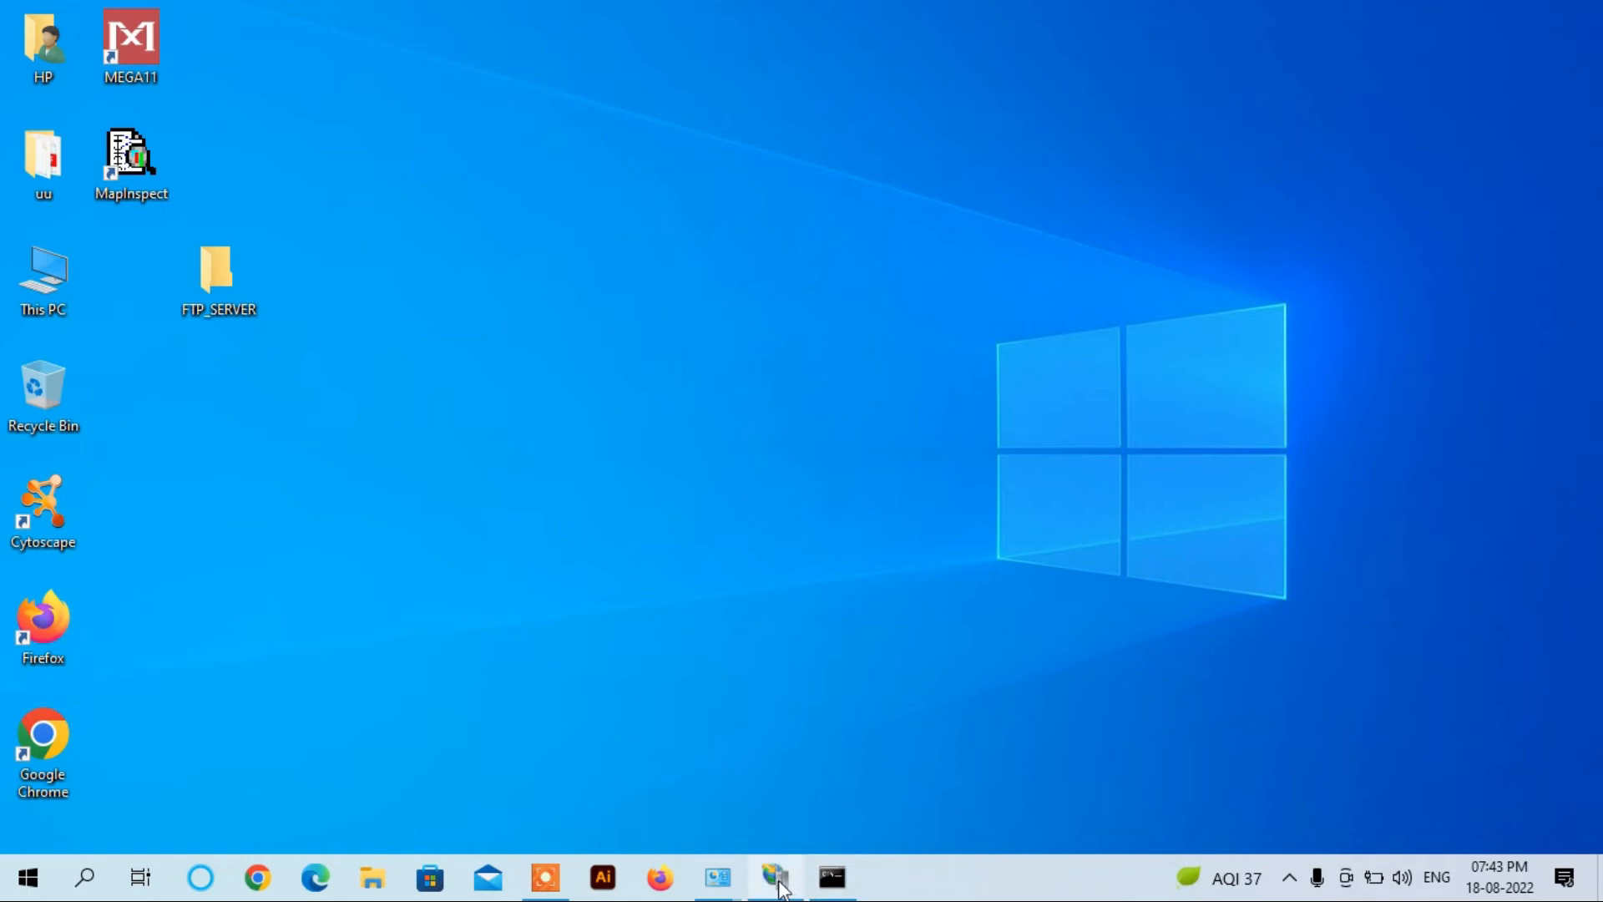
Step: Bring IIS Manager back and open FTP Authorization Rules for the way2will site
mouse_move(782, 888)
click(785, 772)
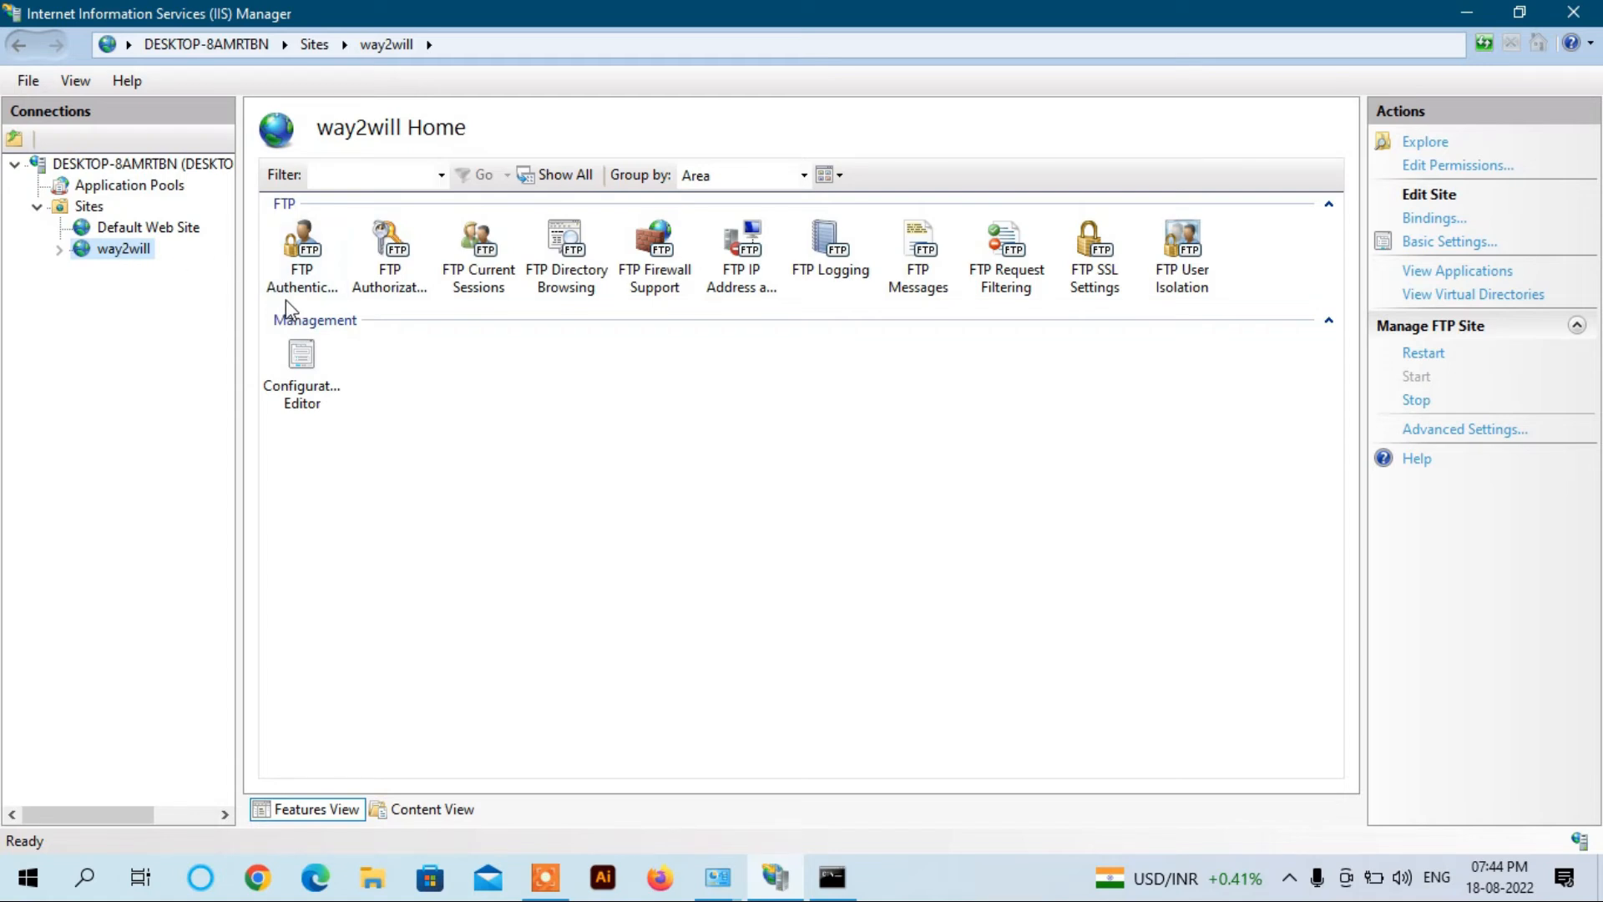
click(394, 269)
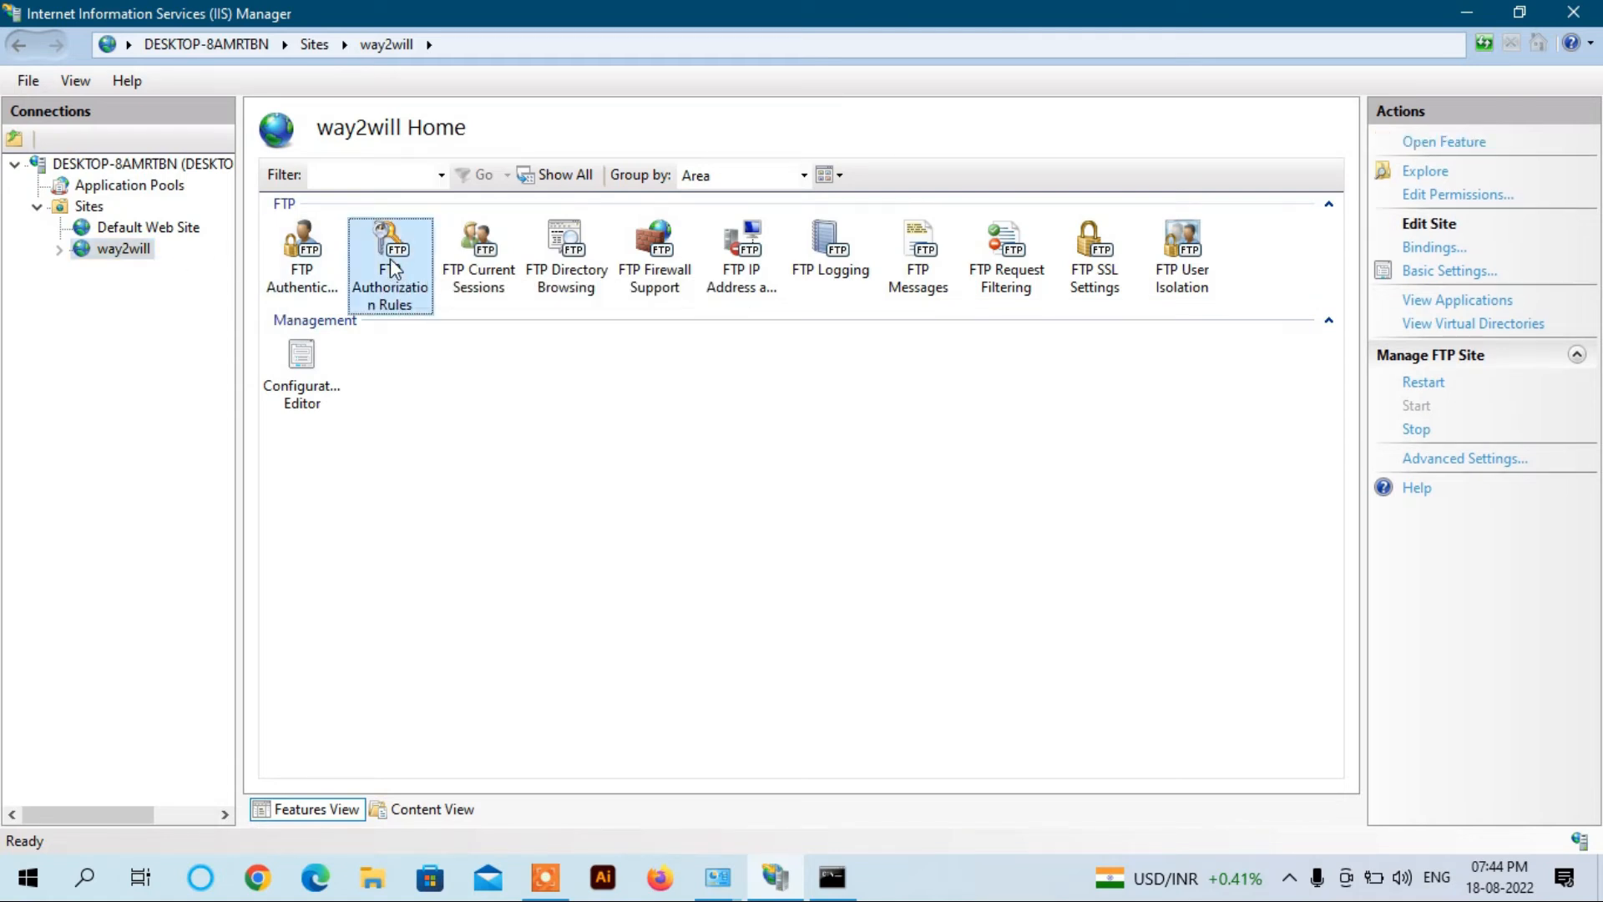
double_click(392, 267)
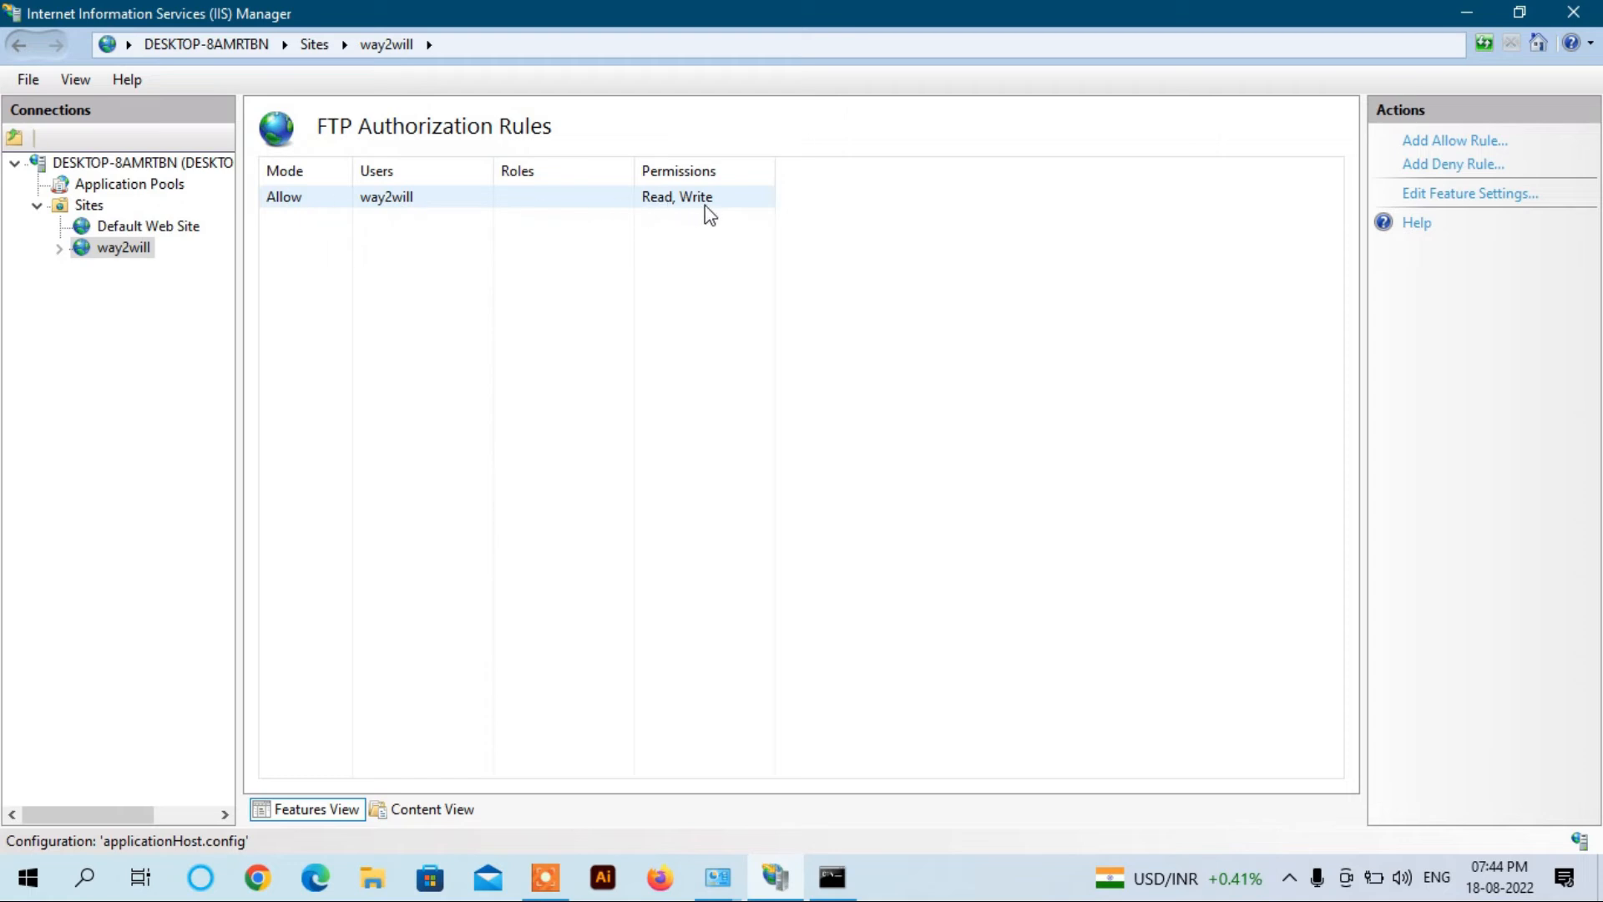
Step: Add an Allow rule for specified user FTP_USER with Read and Write permissions
click(404, 331)
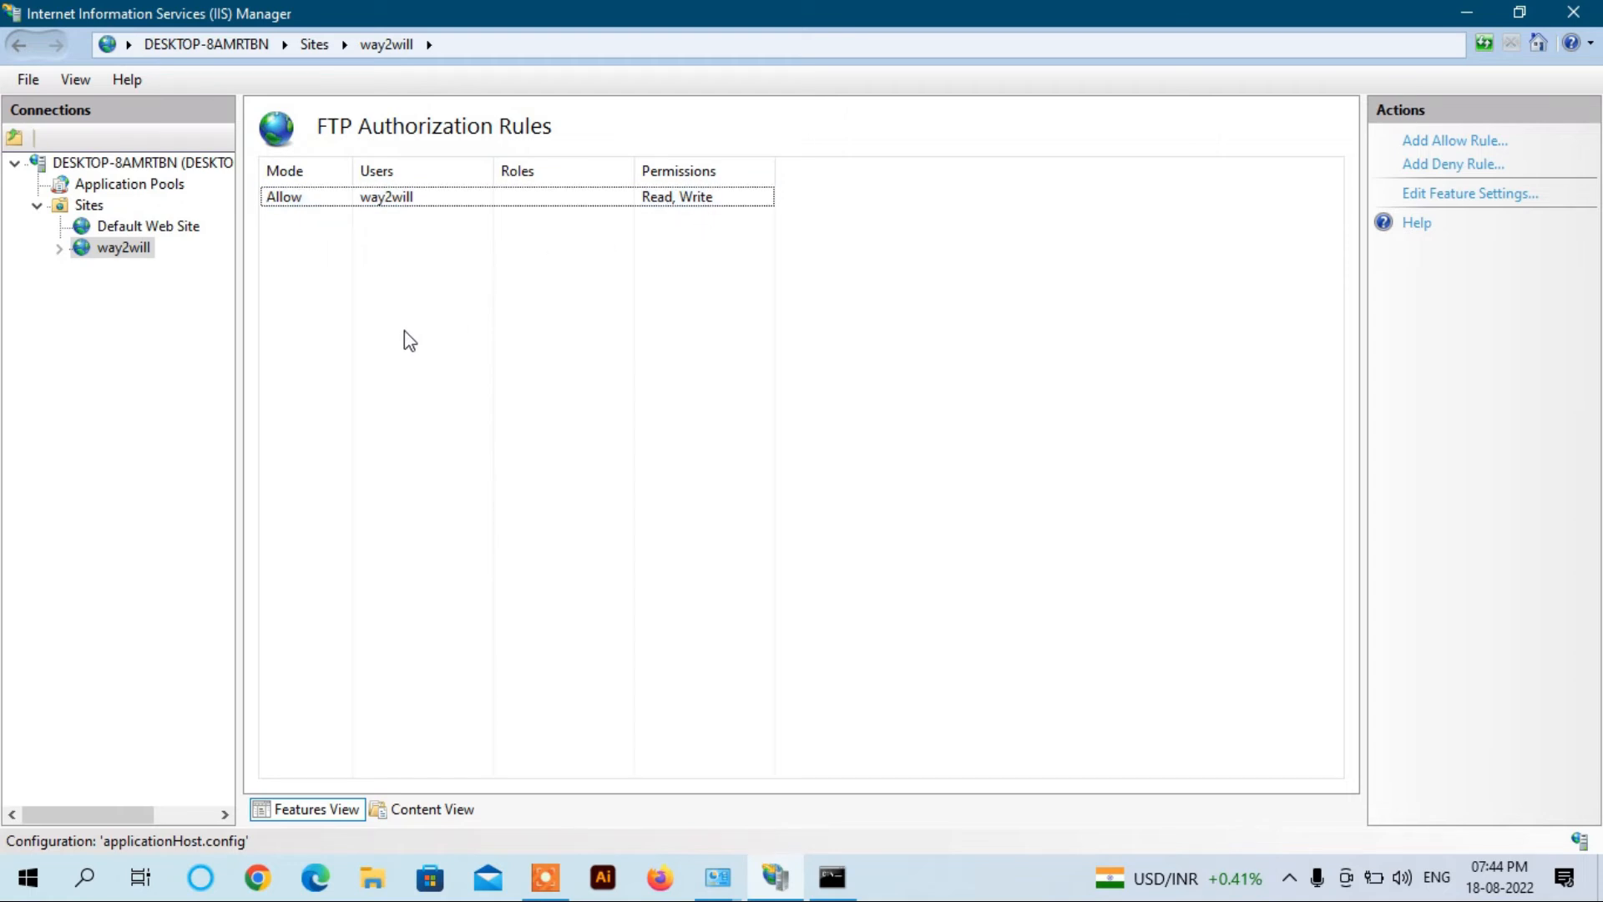
right_click(404, 332)
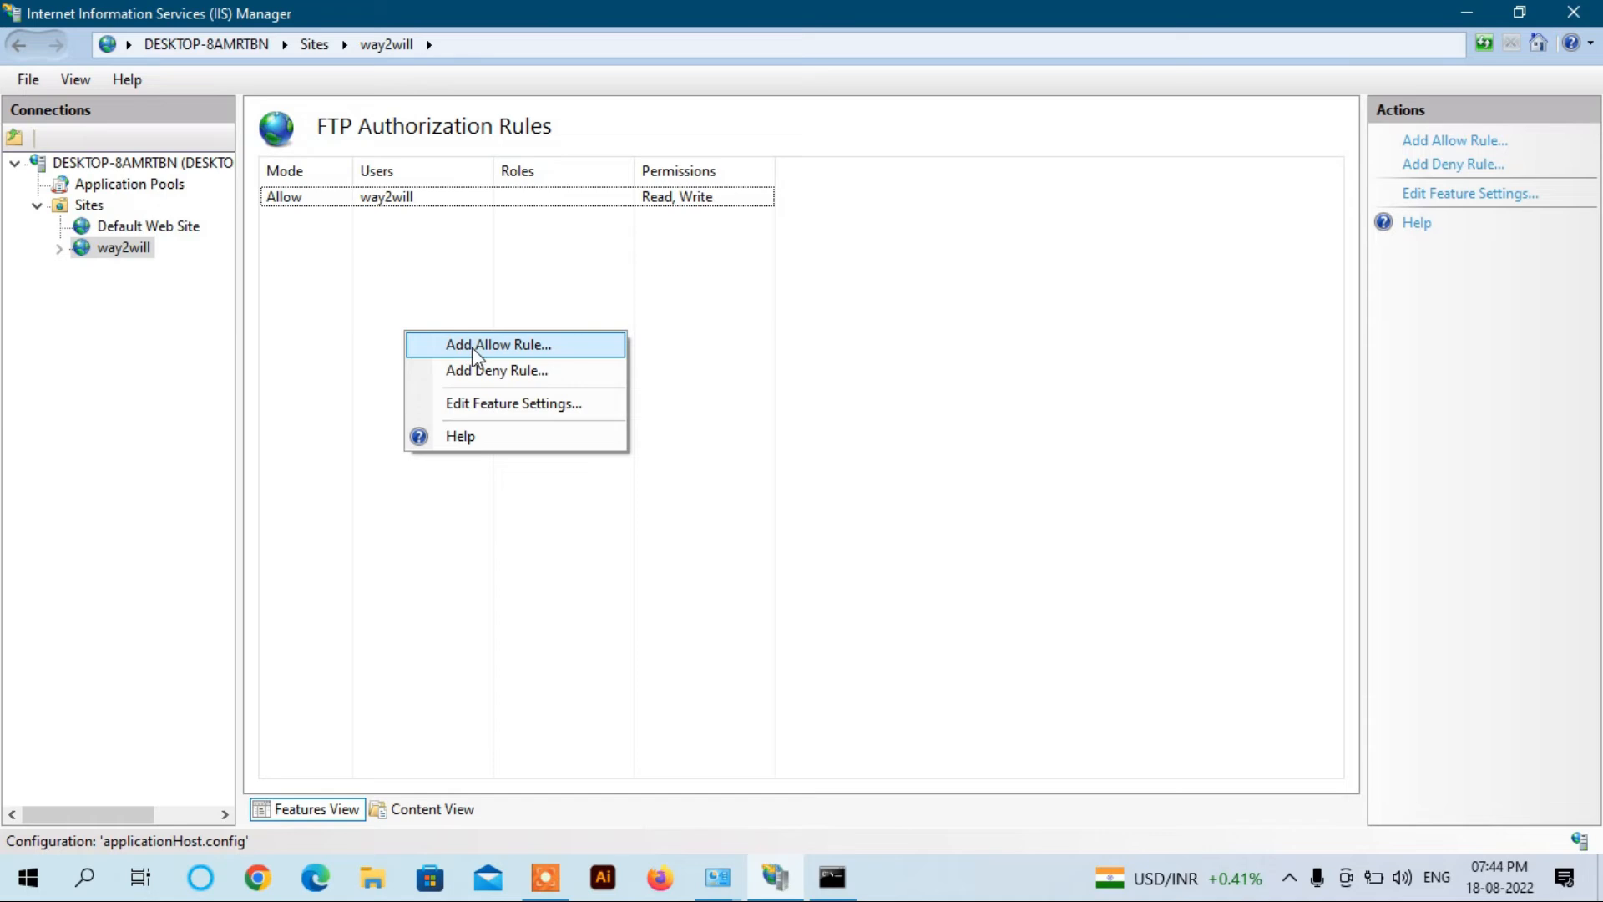
click(473, 346)
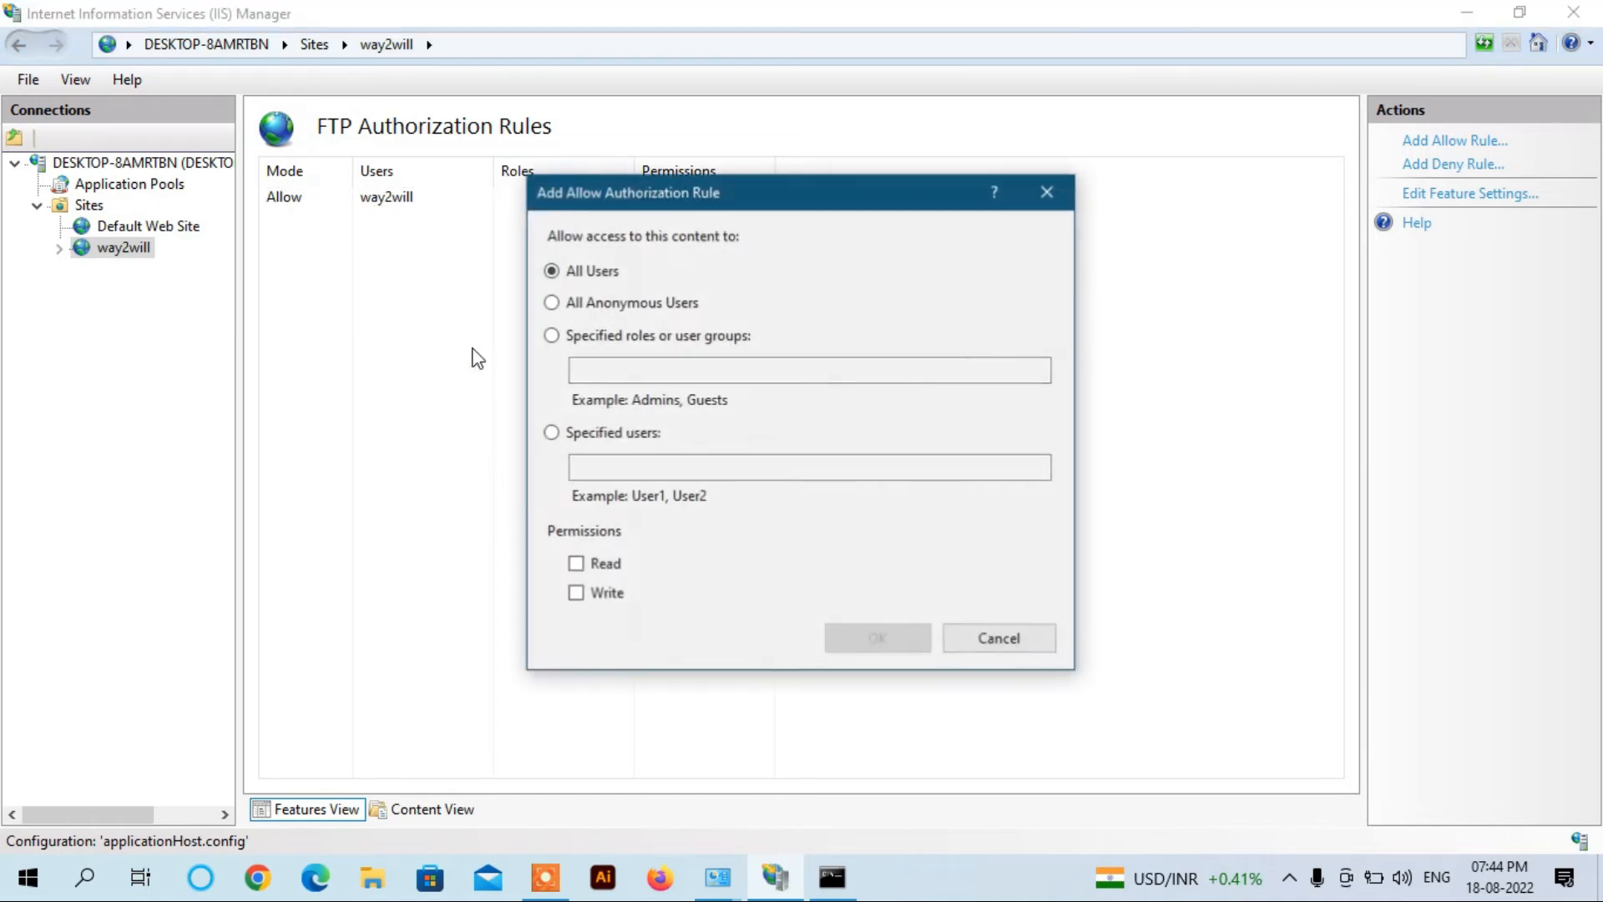
click(551, 434)
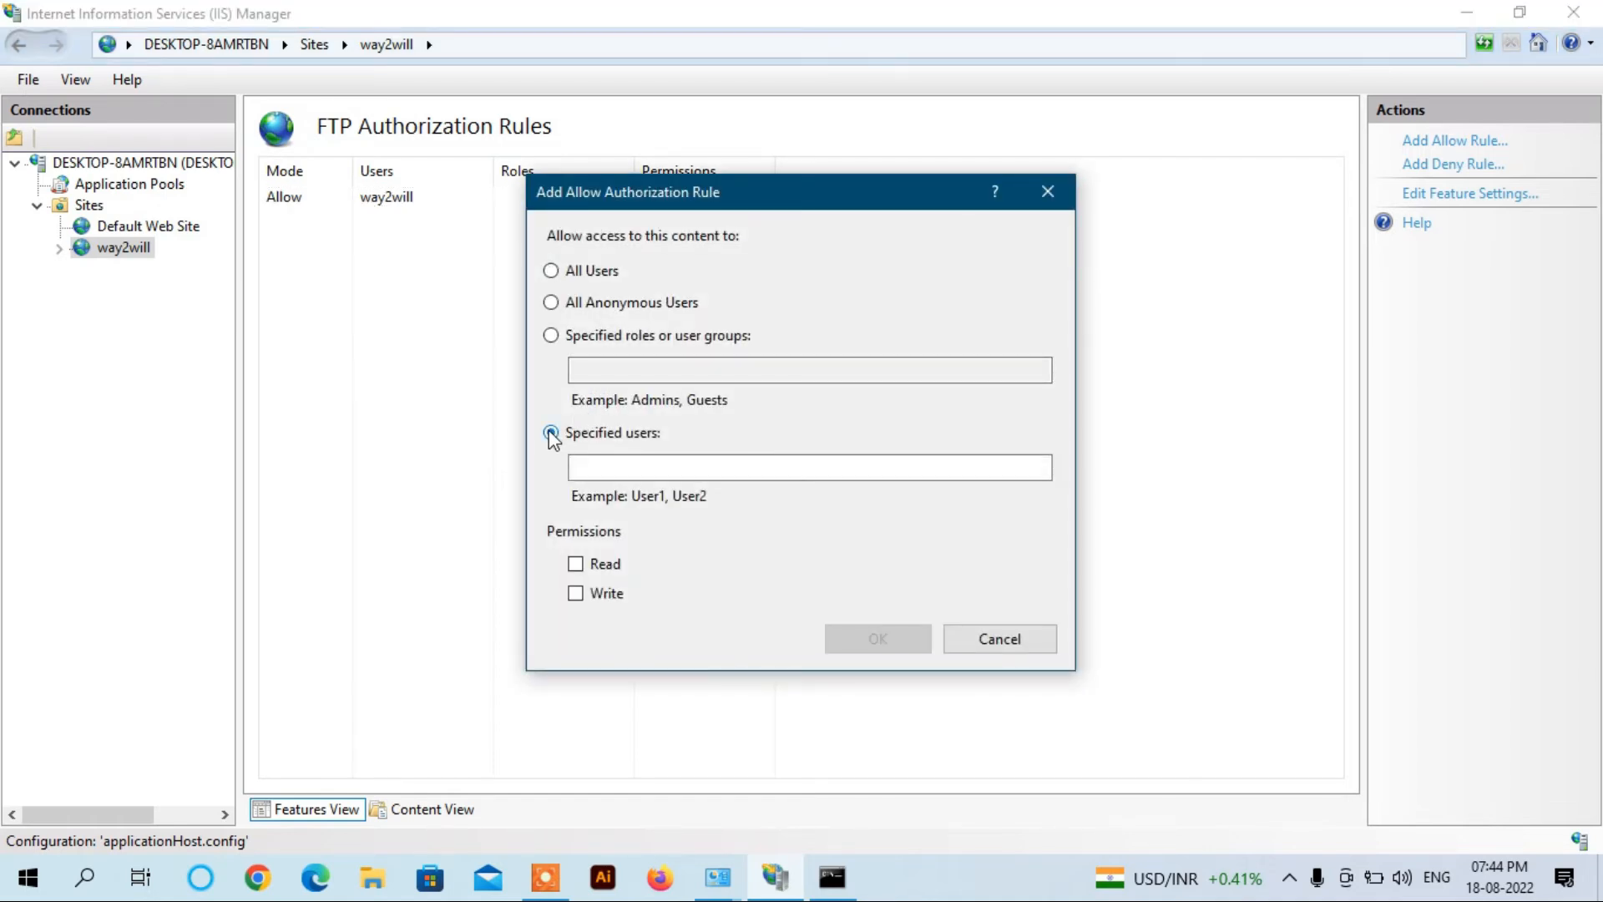
click(599, 468)
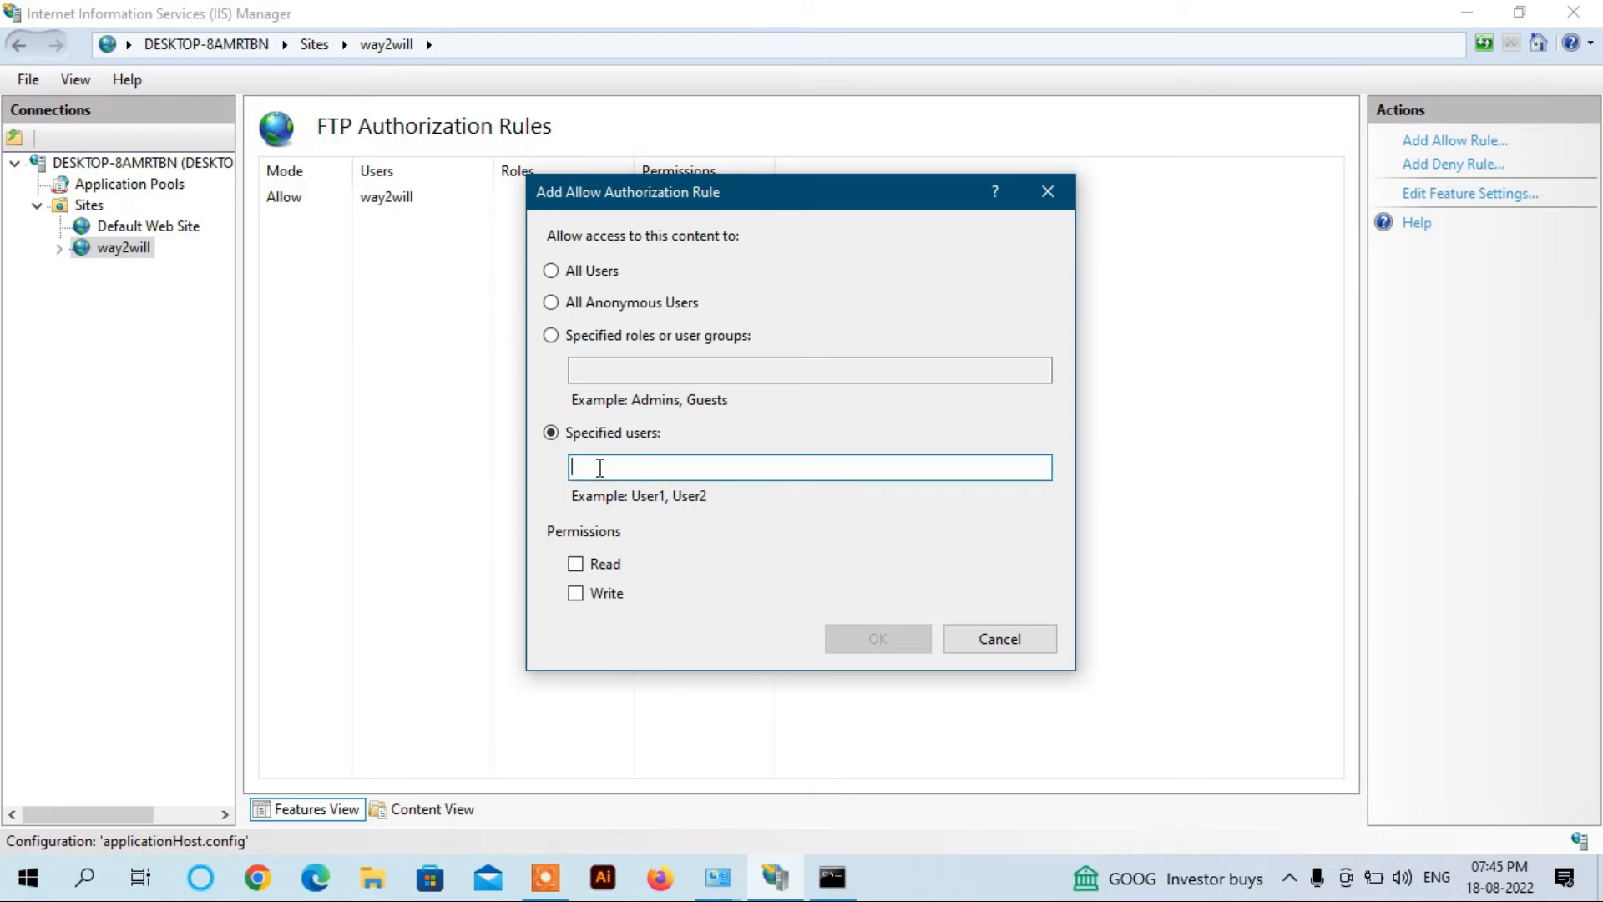
text(FTP_USER)
click(575, 563)
click(576, 592)
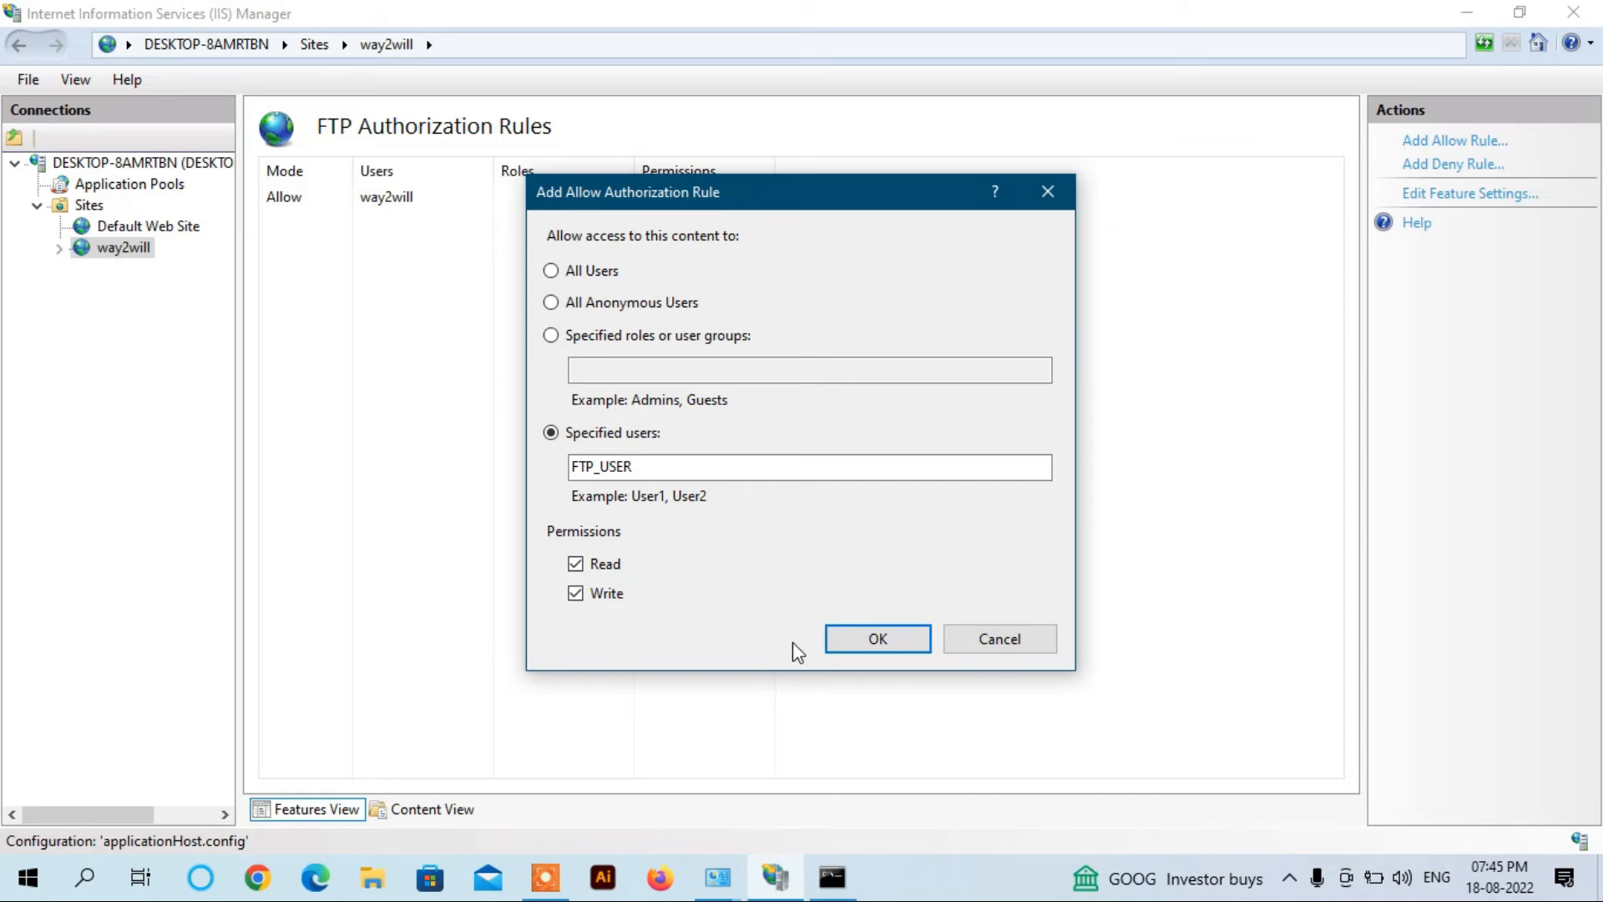
click(855, 643)
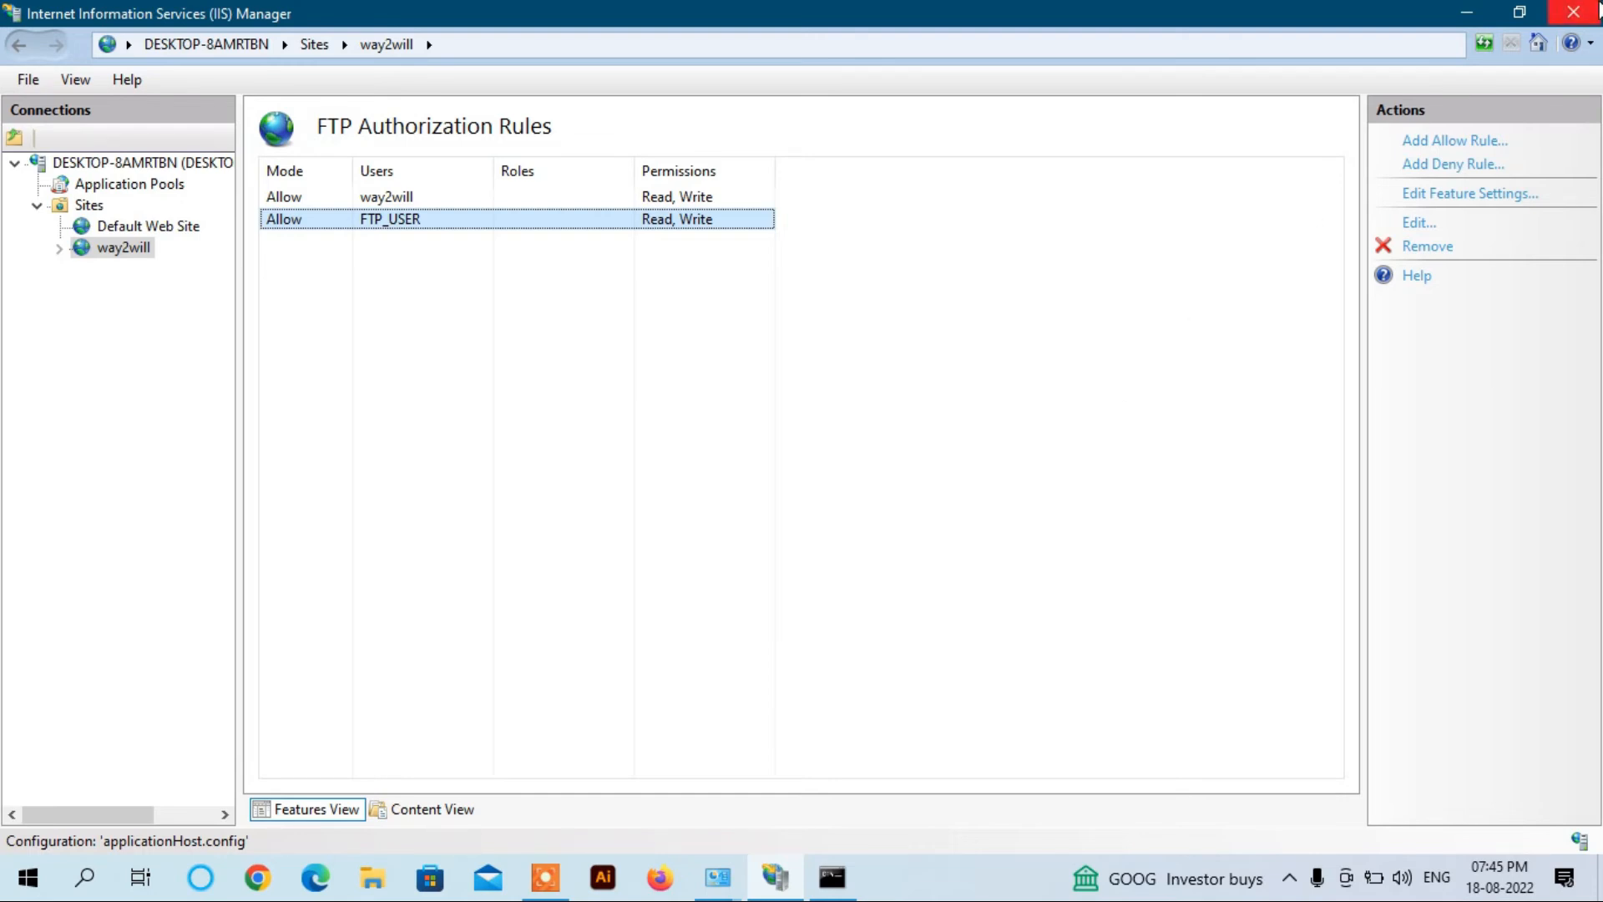
Step: Minimize IIS Manager and open the FTP_SERVER folder's Properties
click(1466, 11)
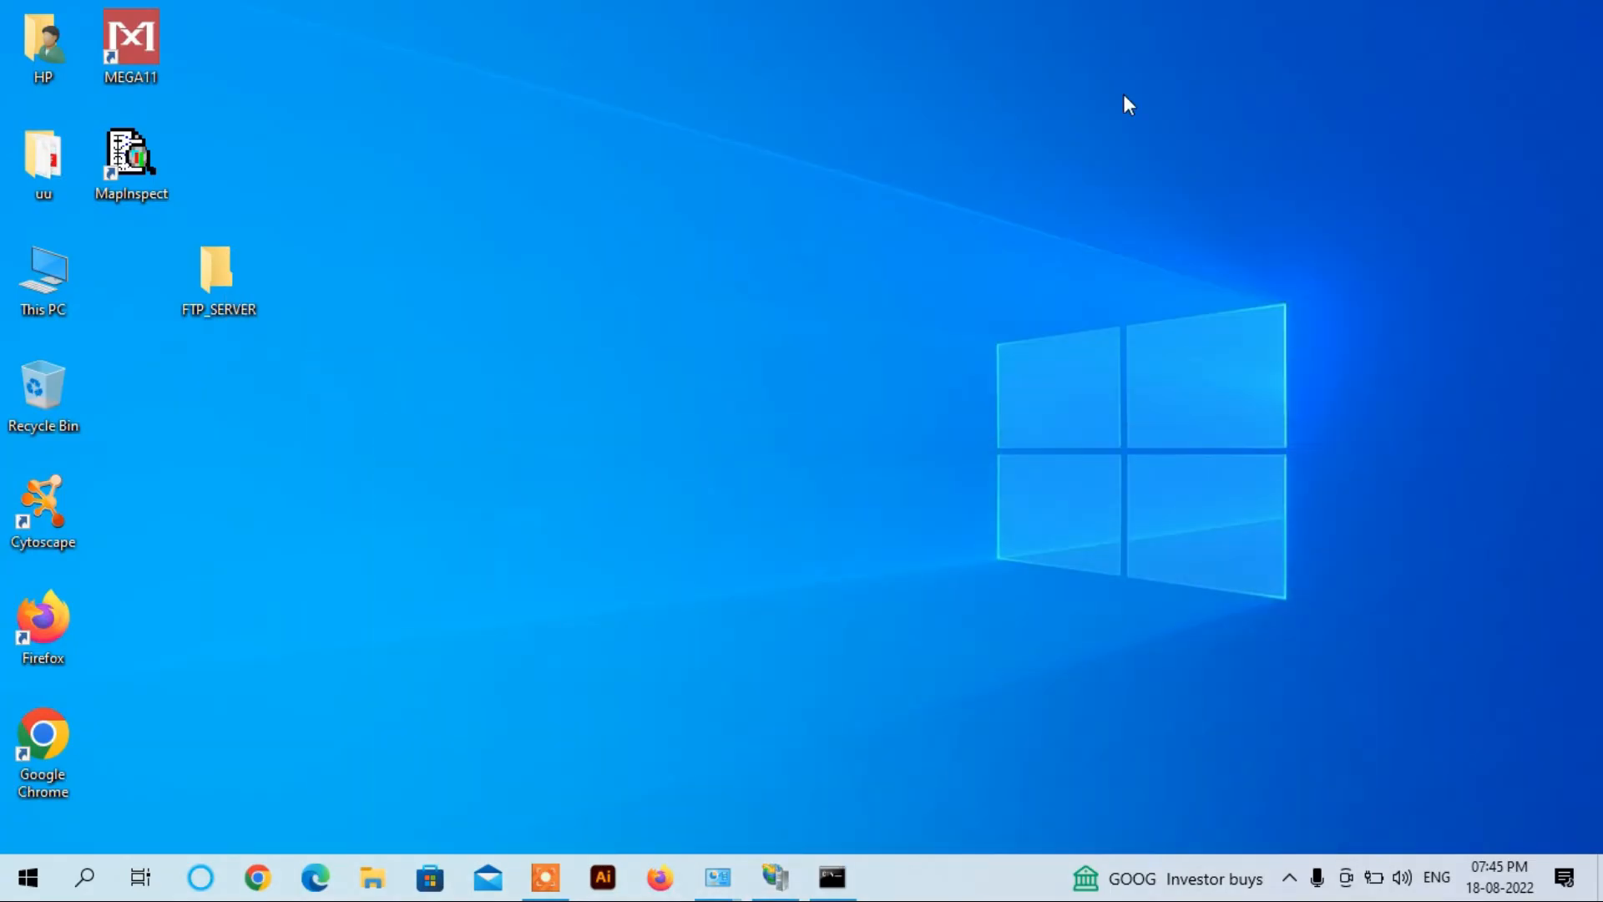
click(221, 301)
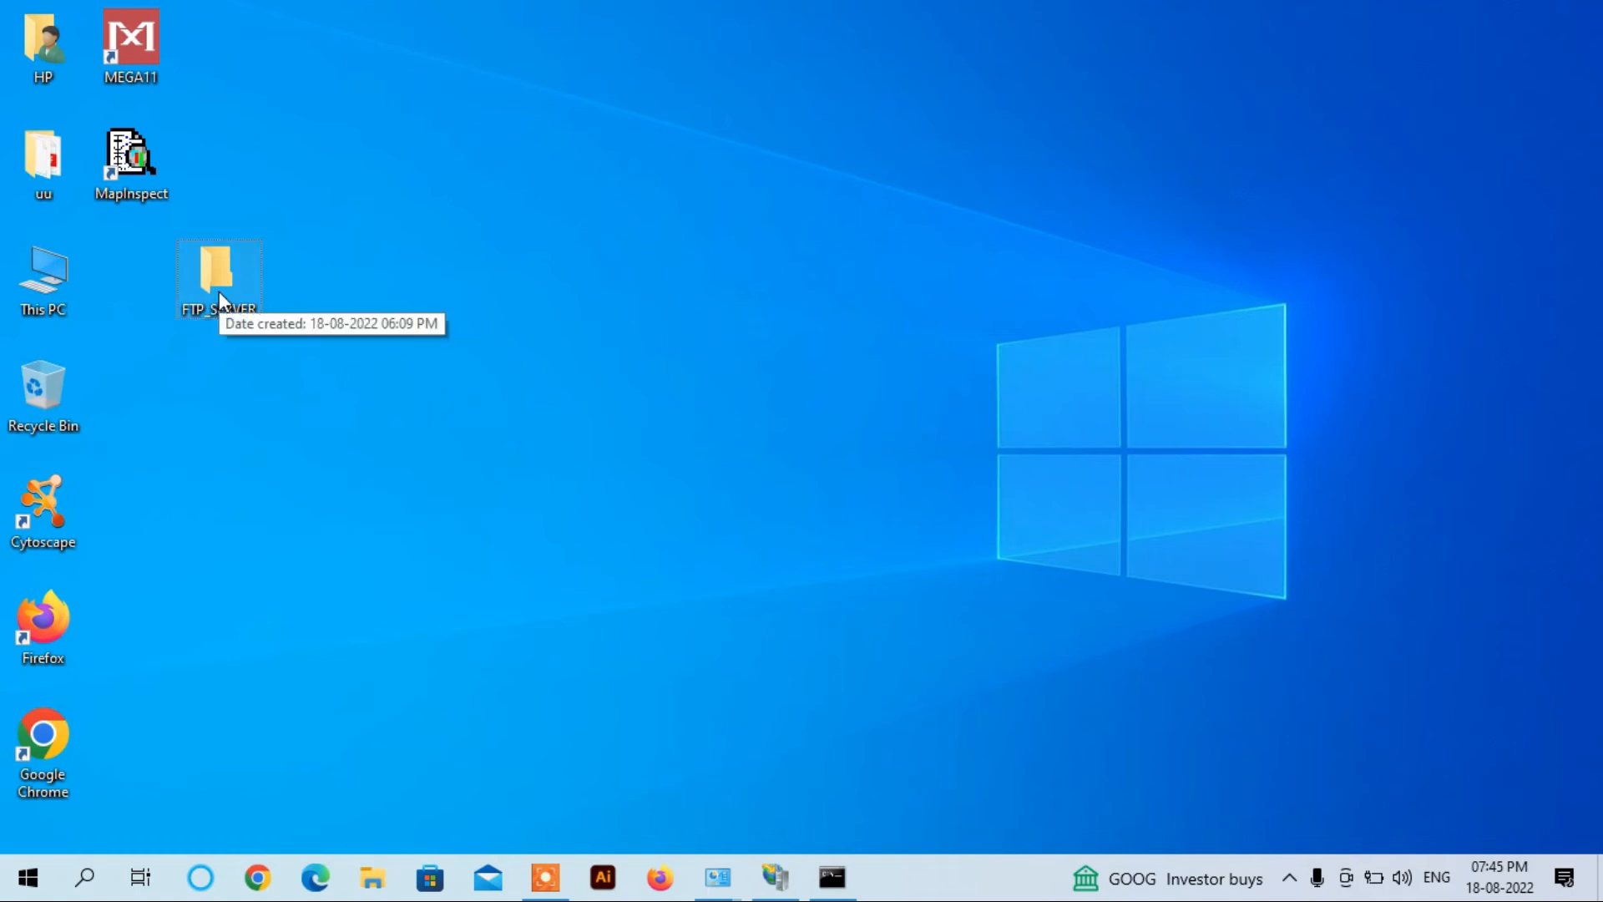
double_click(221, 298)
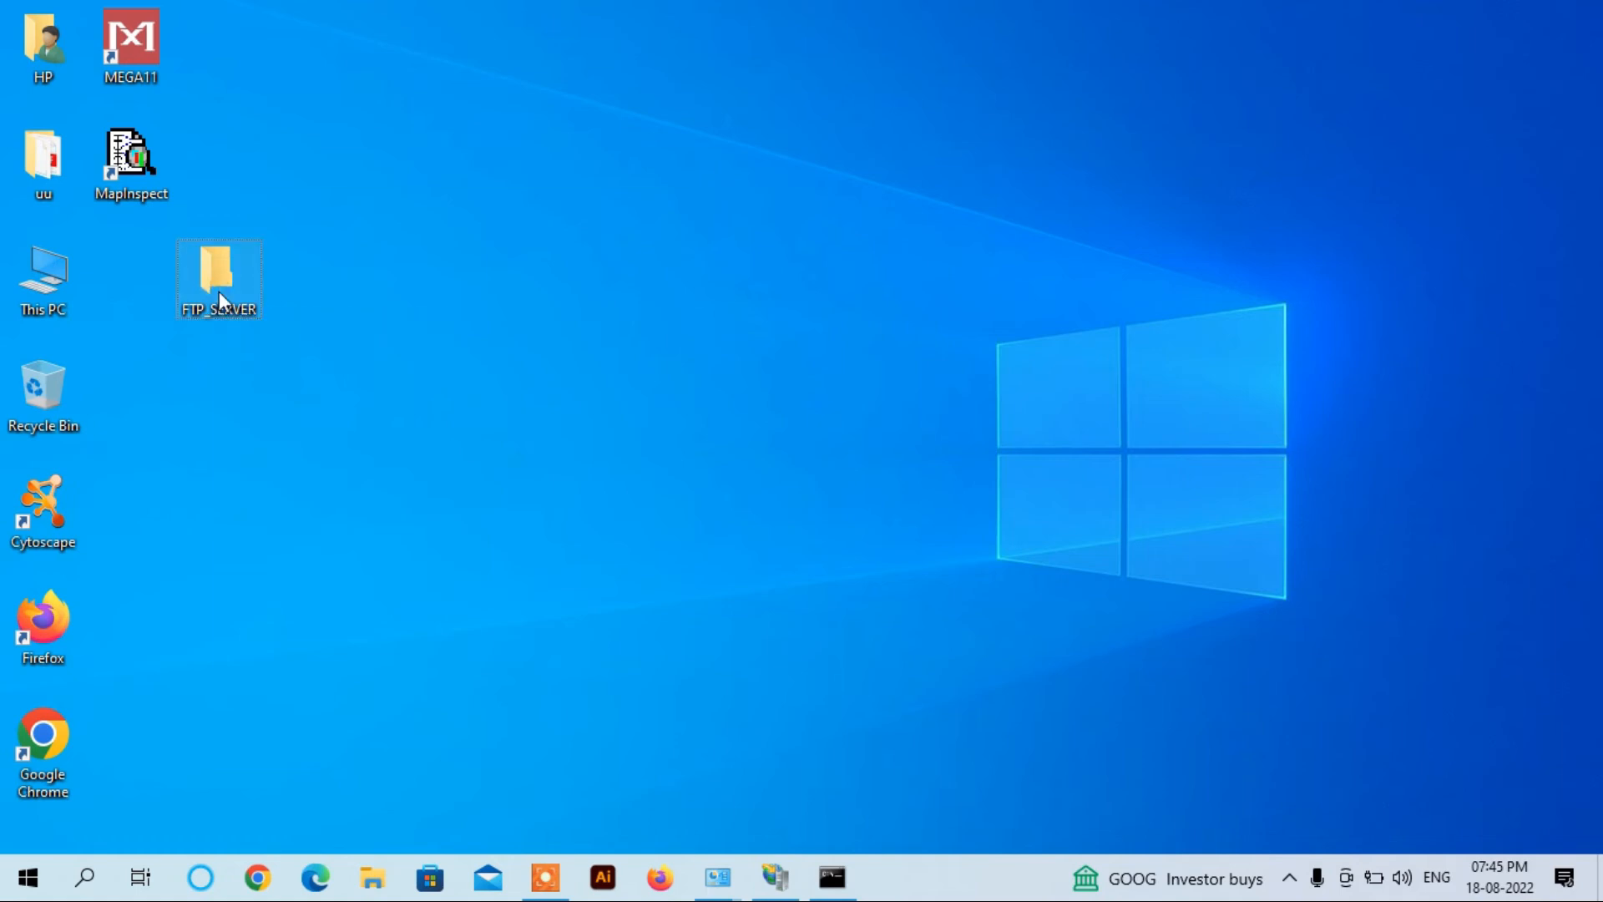
right_click(219, 297)
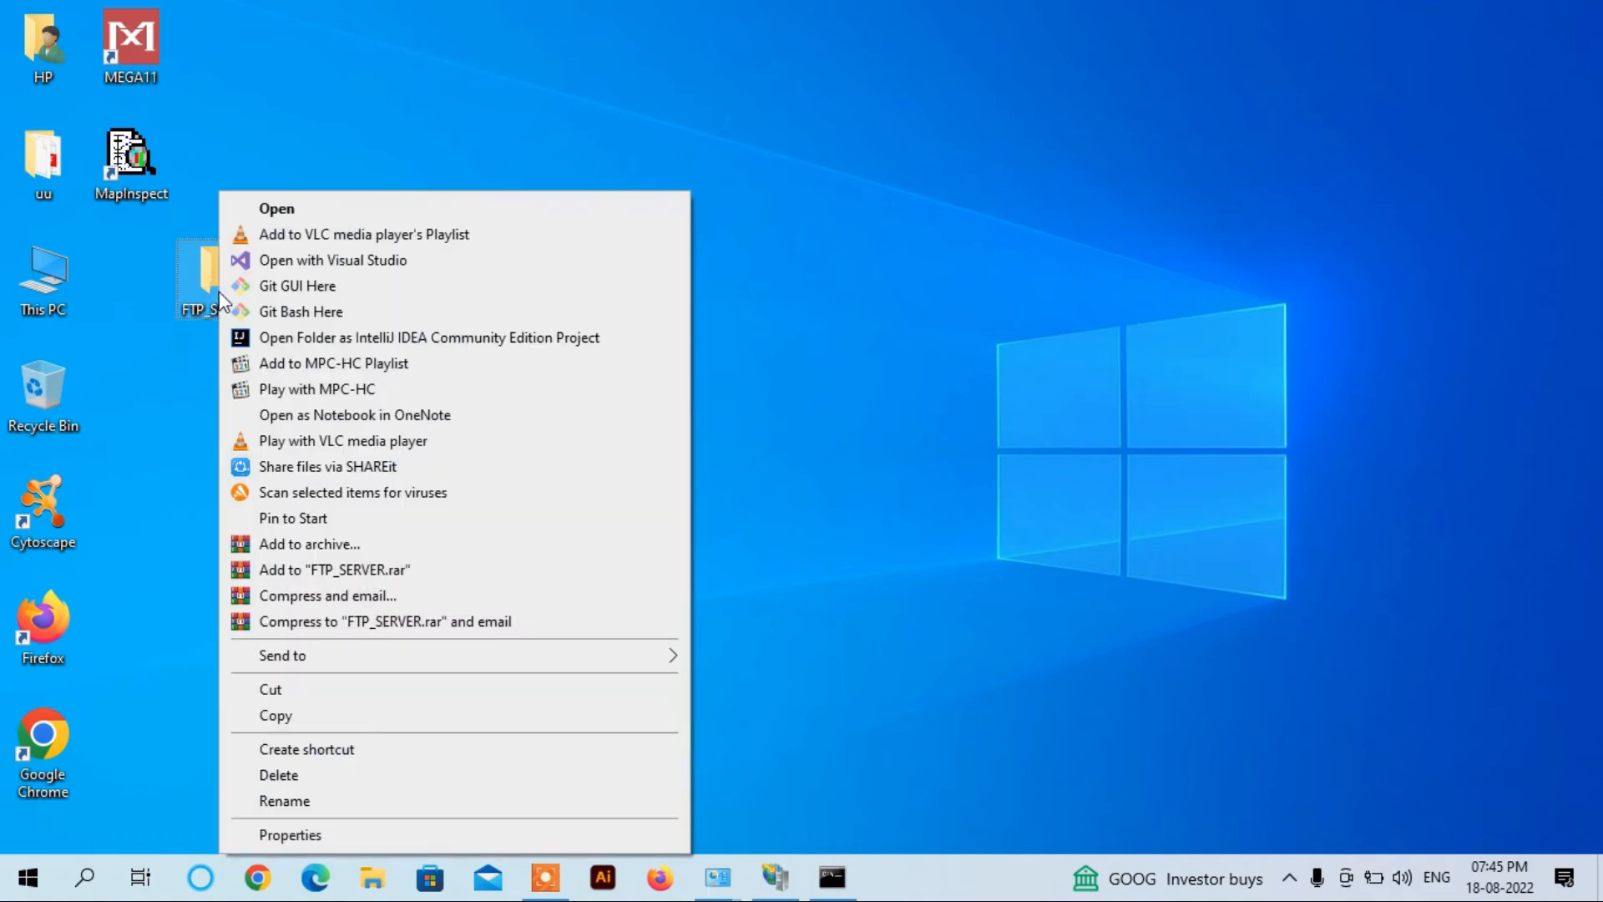
click(321, 836)
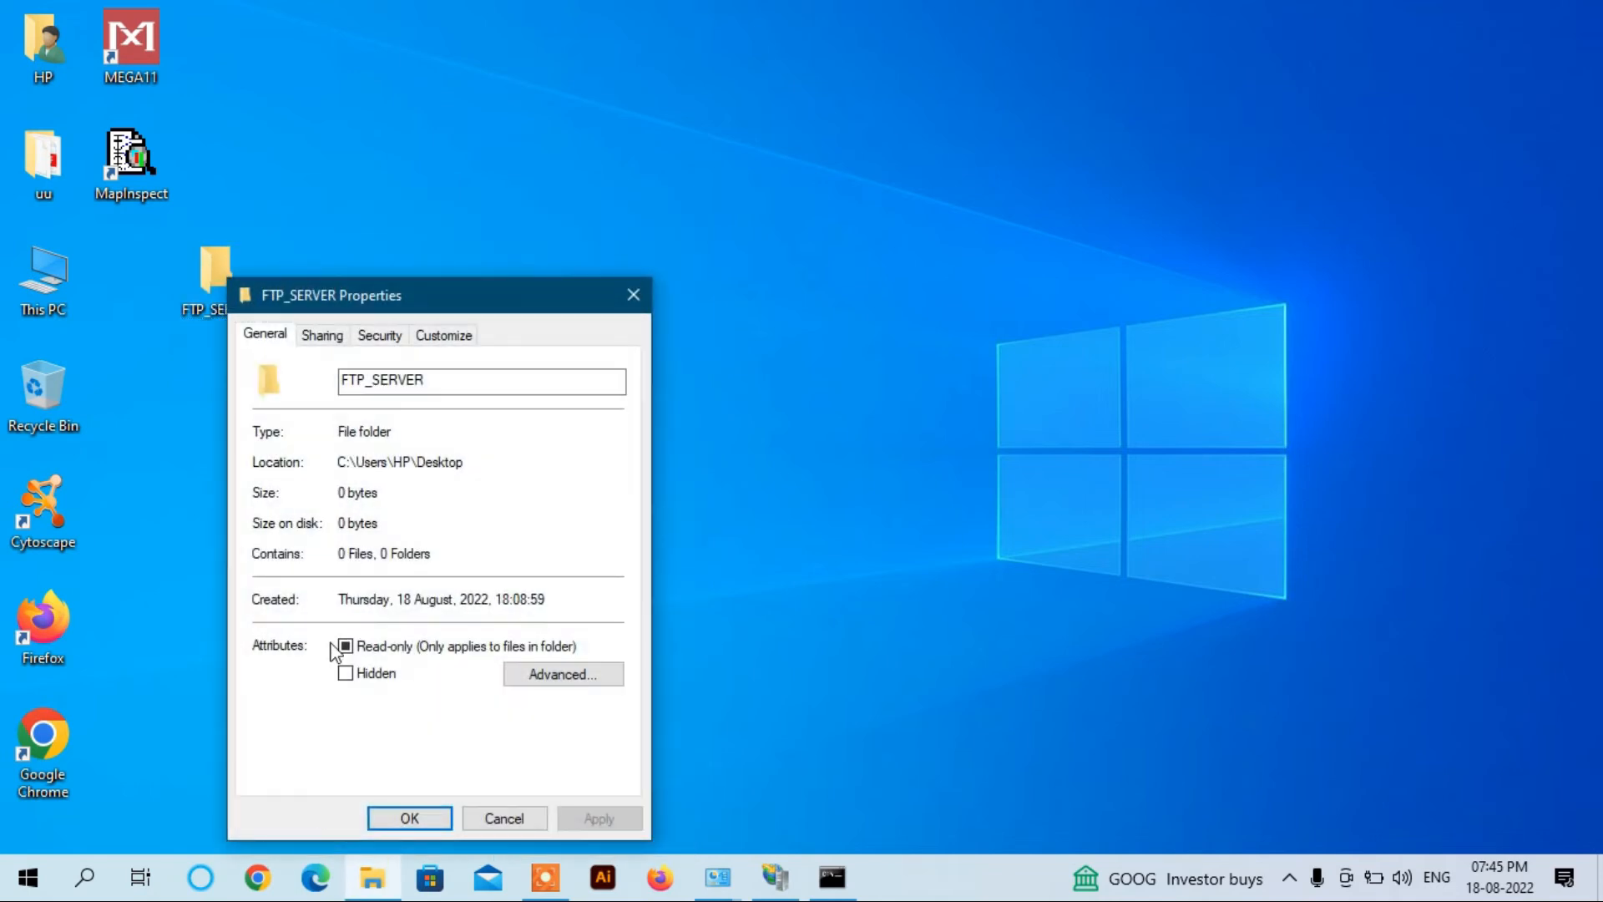
Step: Share FTP_SERVER via Advanced Sharing, give Everyone Full Control, and begin adding a user
click(325, 336)
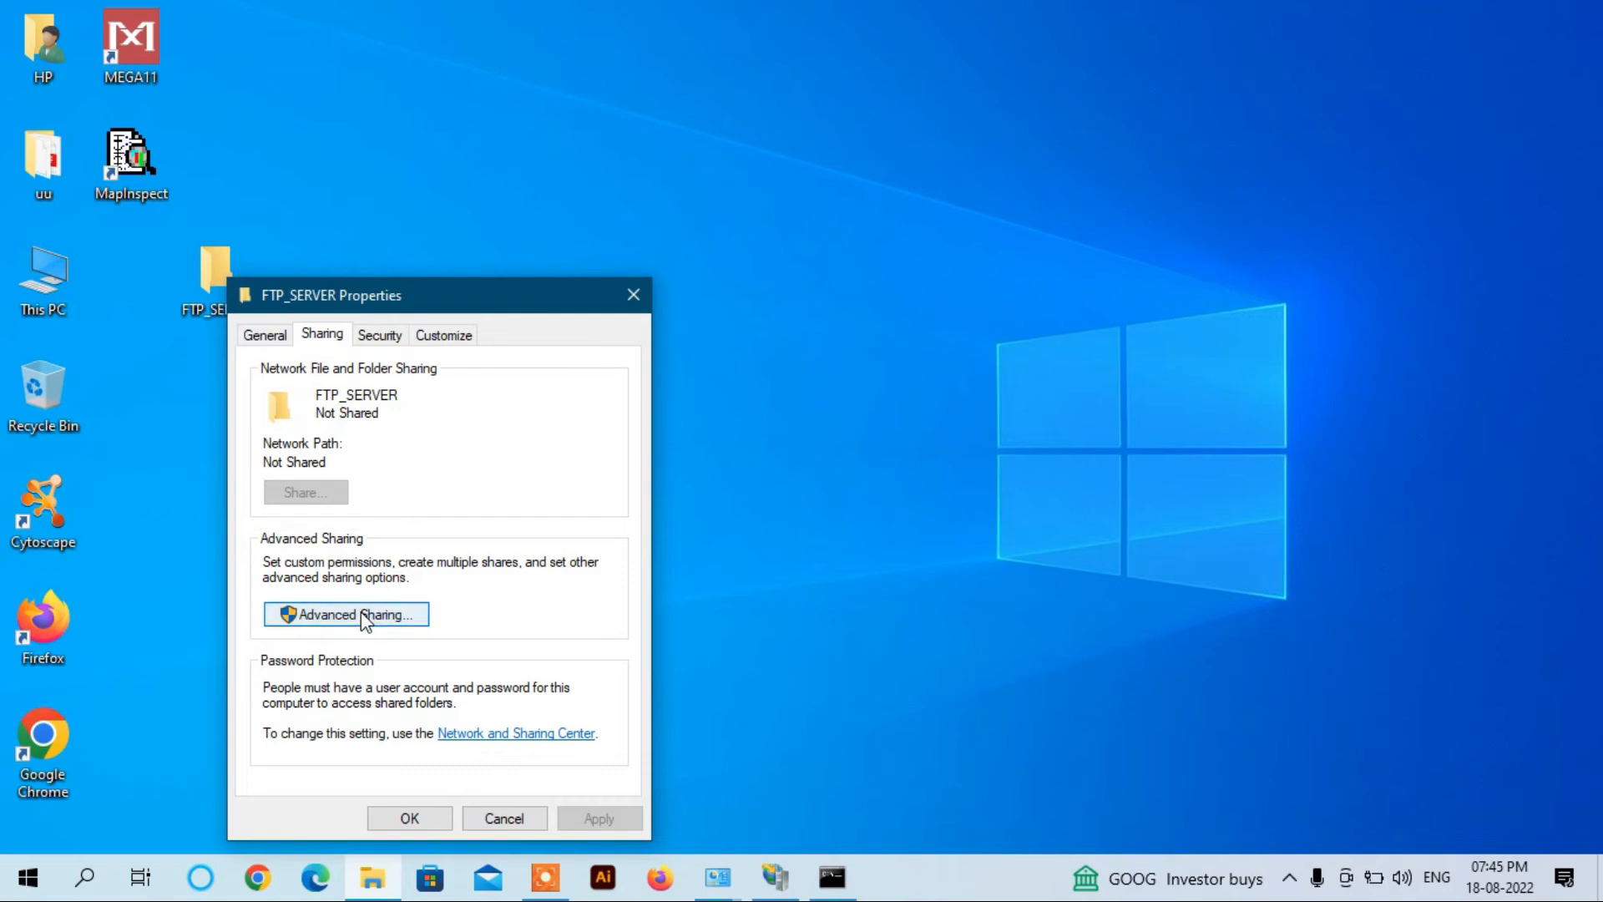
click(365, 616)
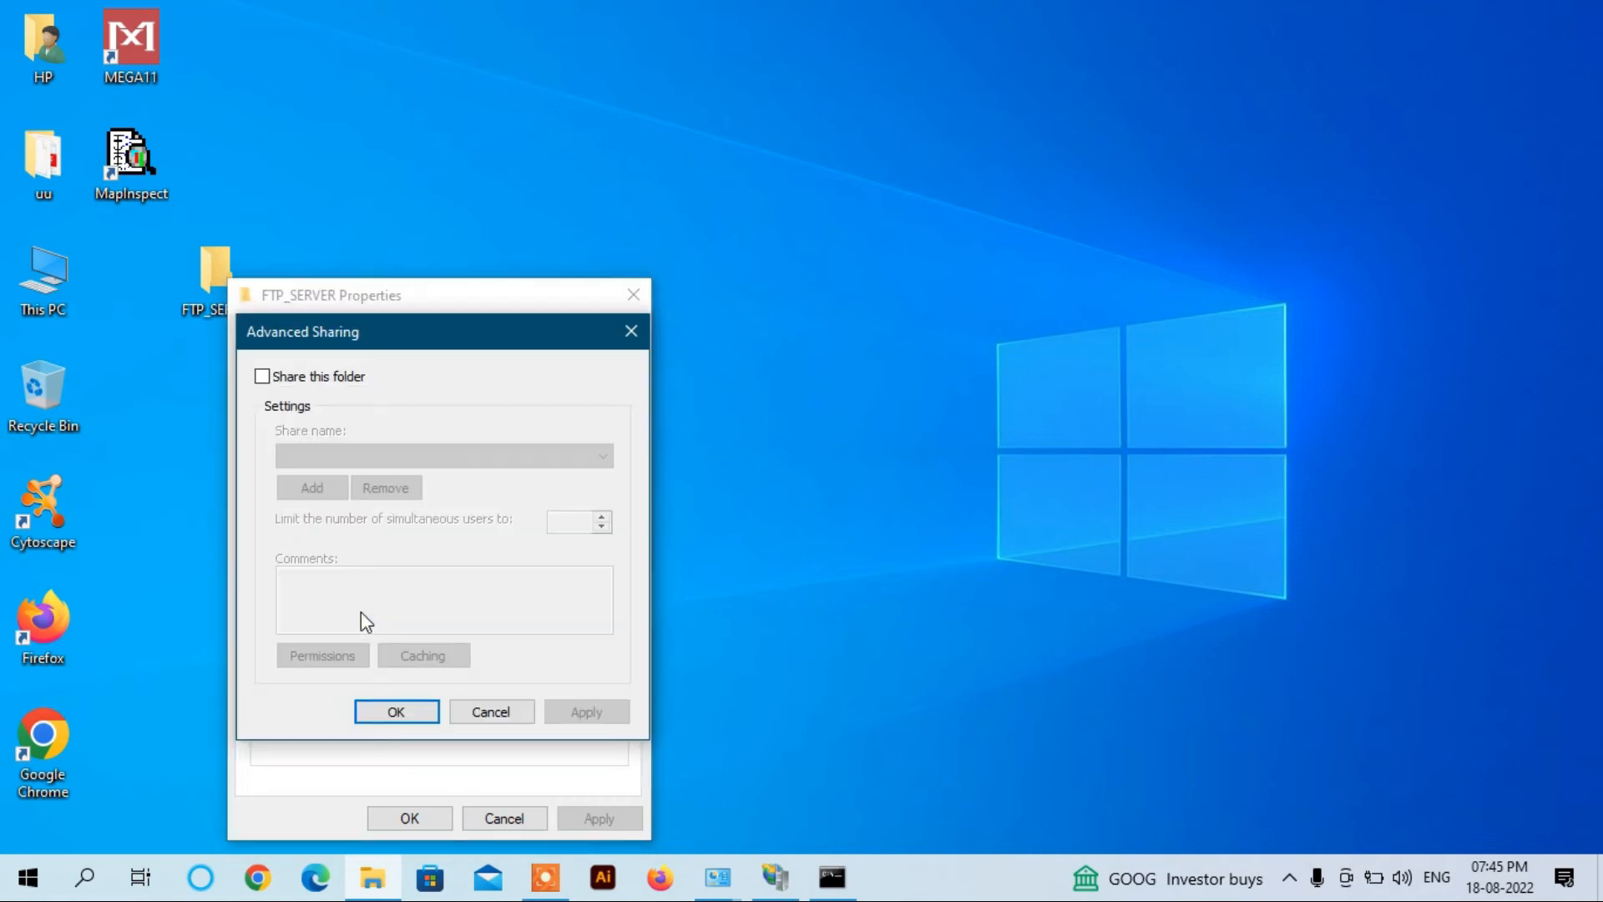
click(266, 377)
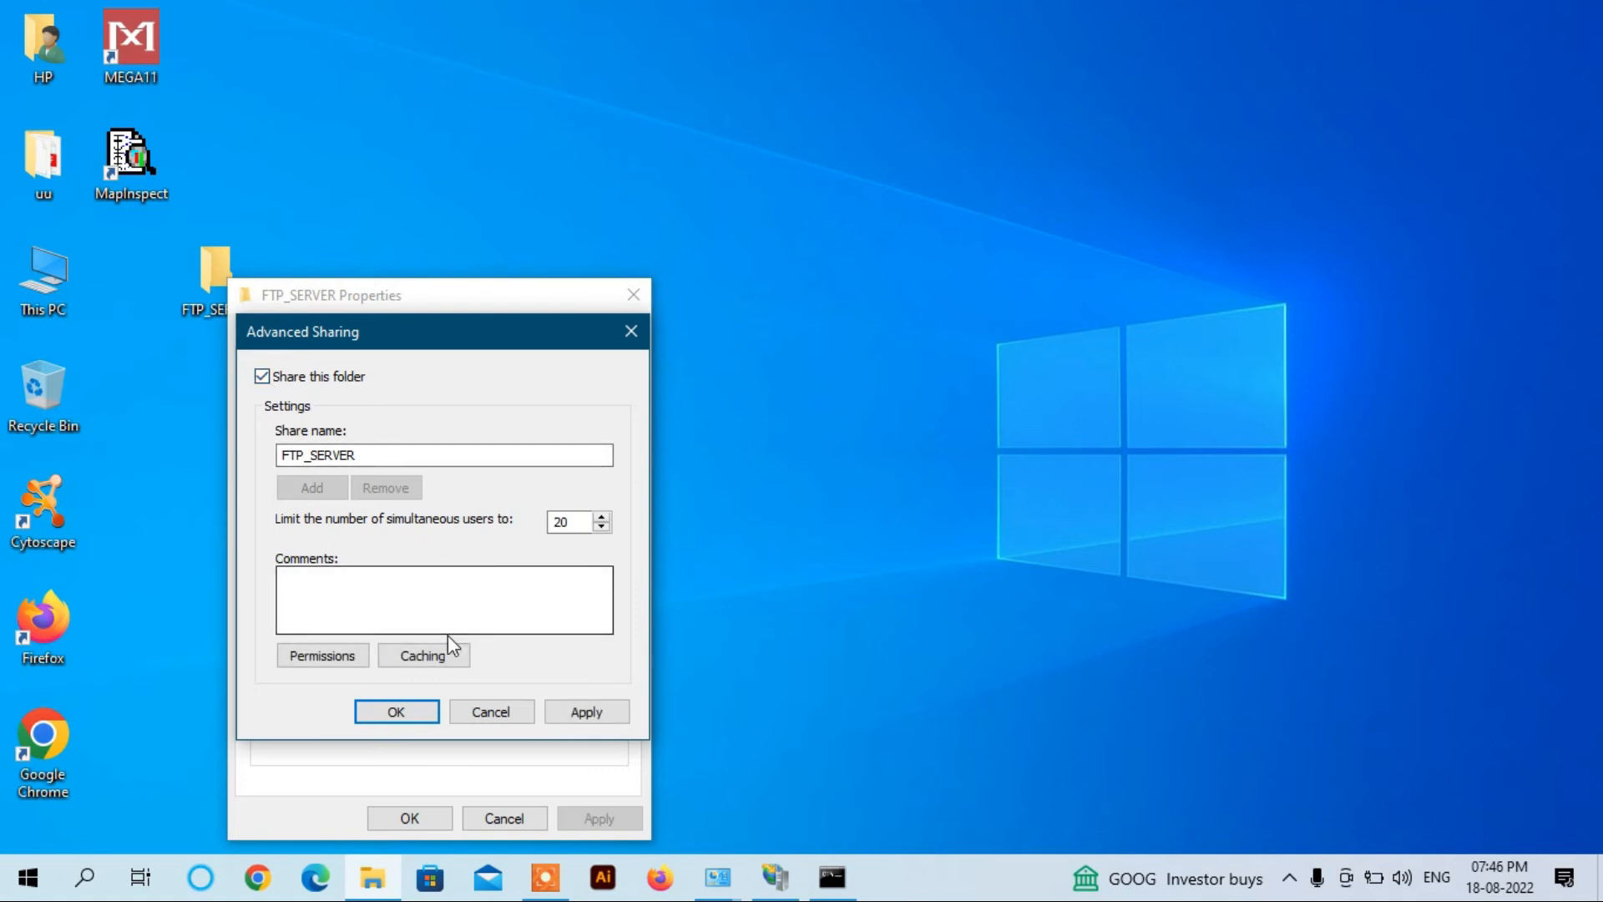
click(341, 655)
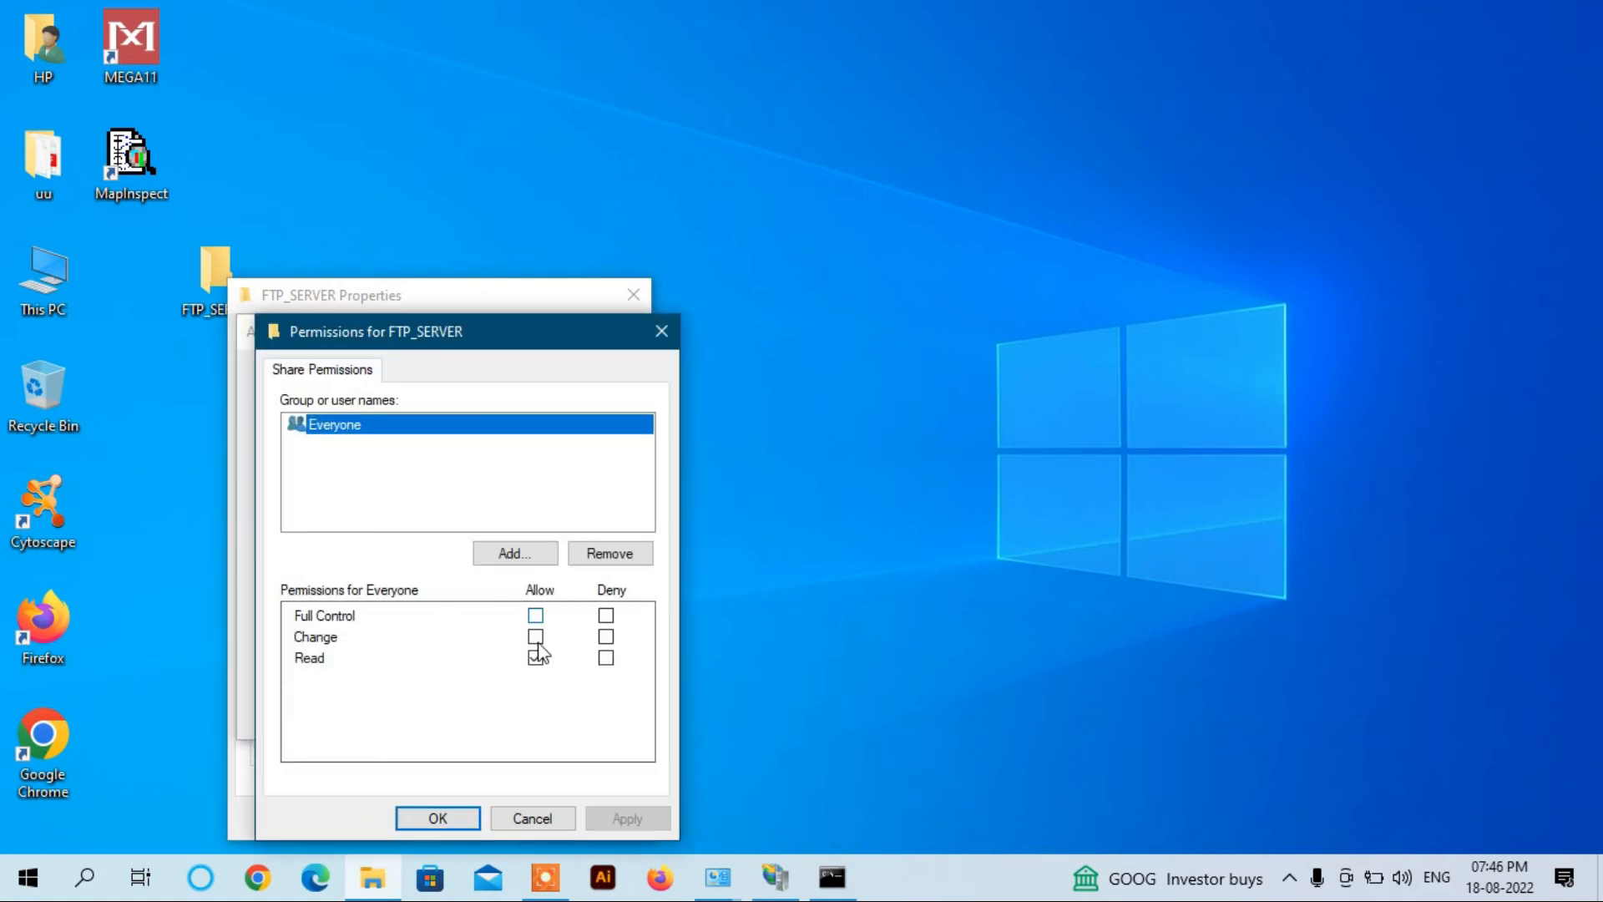
click(535, 615)
click(524, 559)
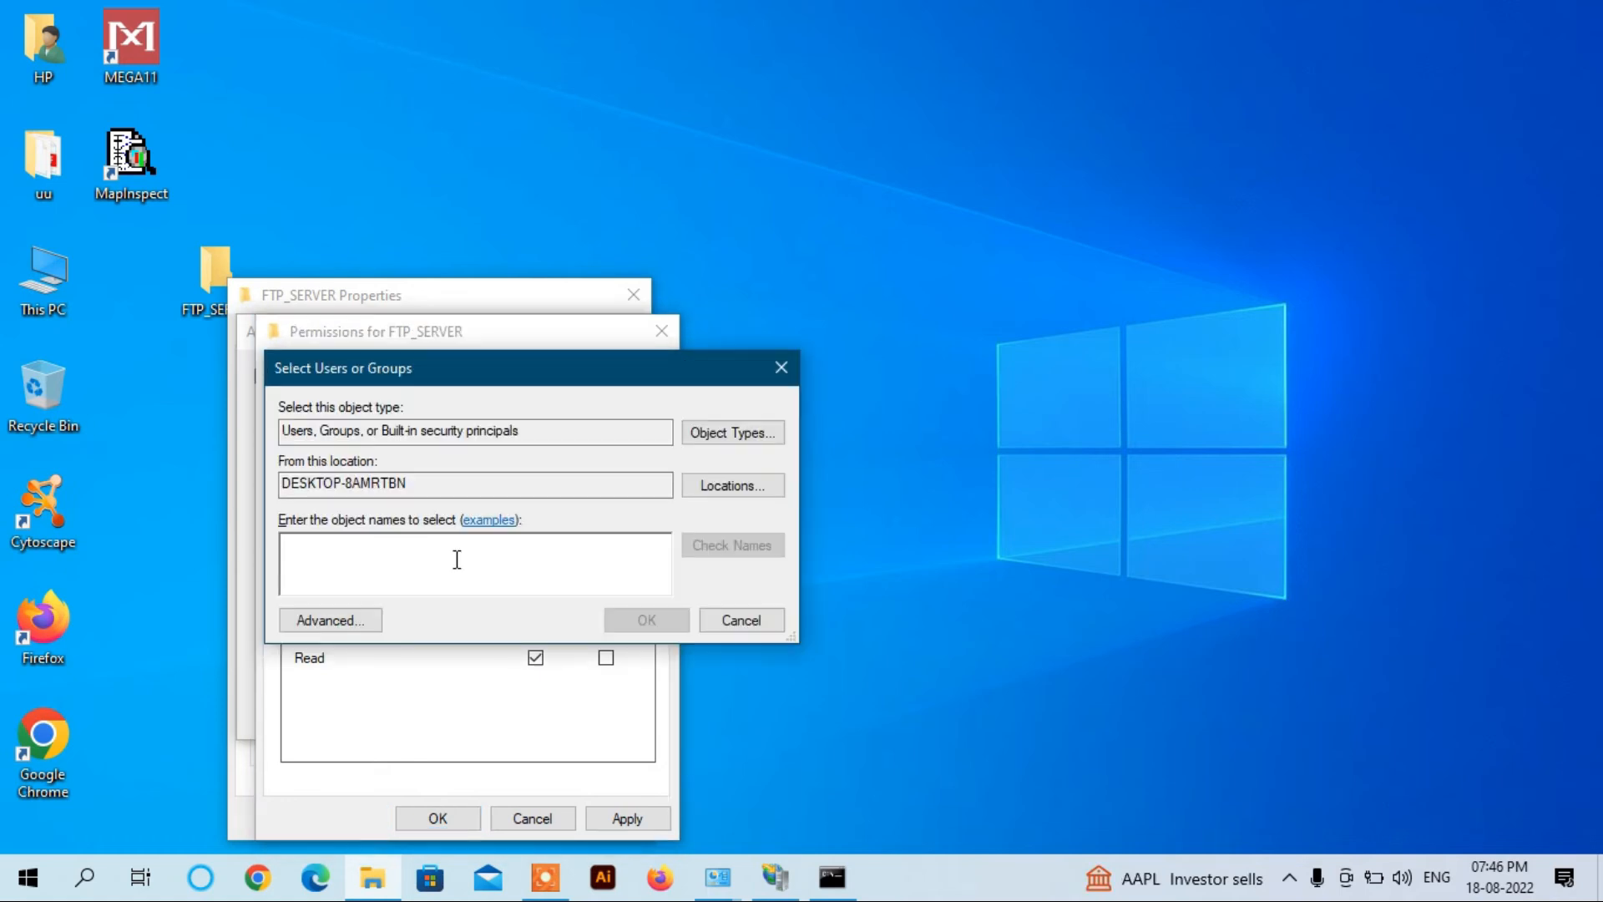
Step: Enter FTP_USER as the user to add, then start a new user in Computer Management
text(FTP_USER)
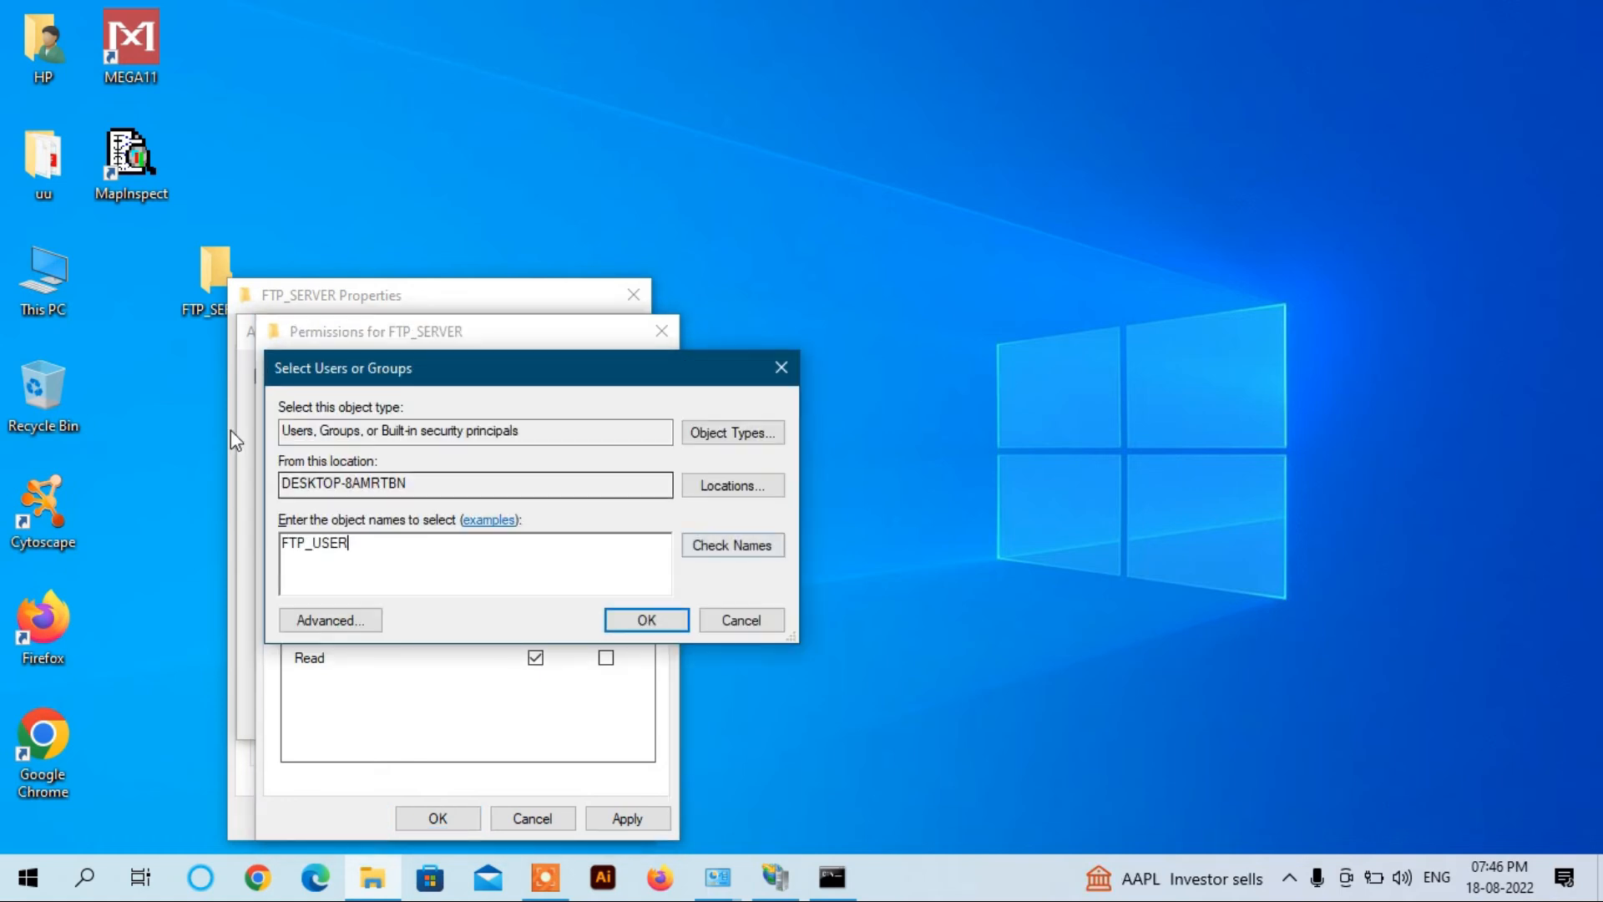
right_click(46, 284)
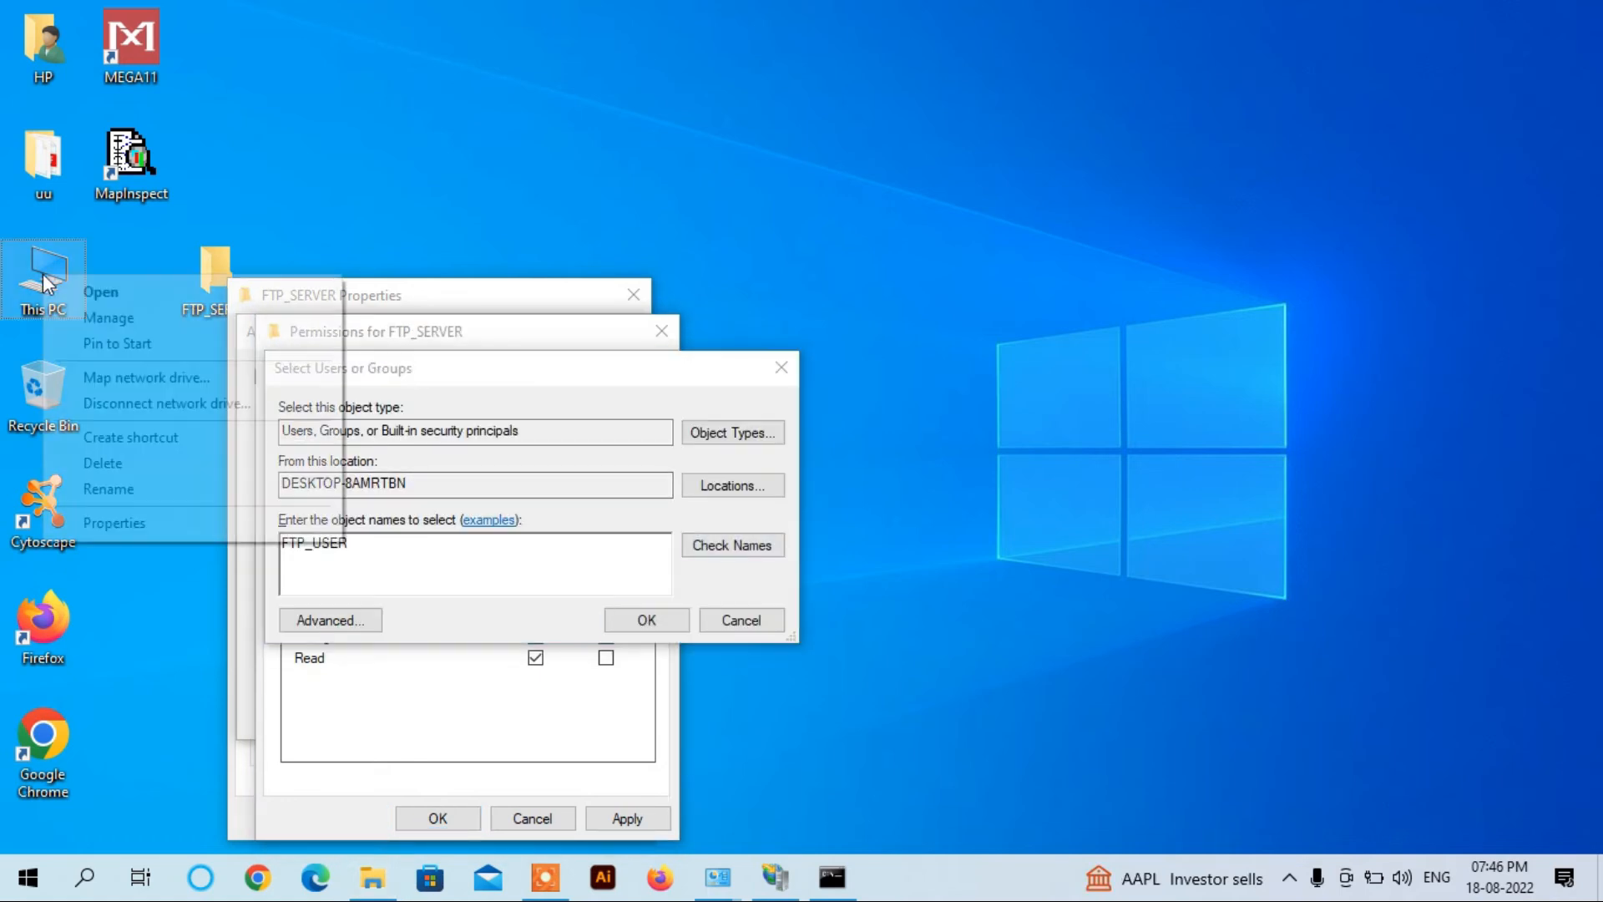
click(97, 317)
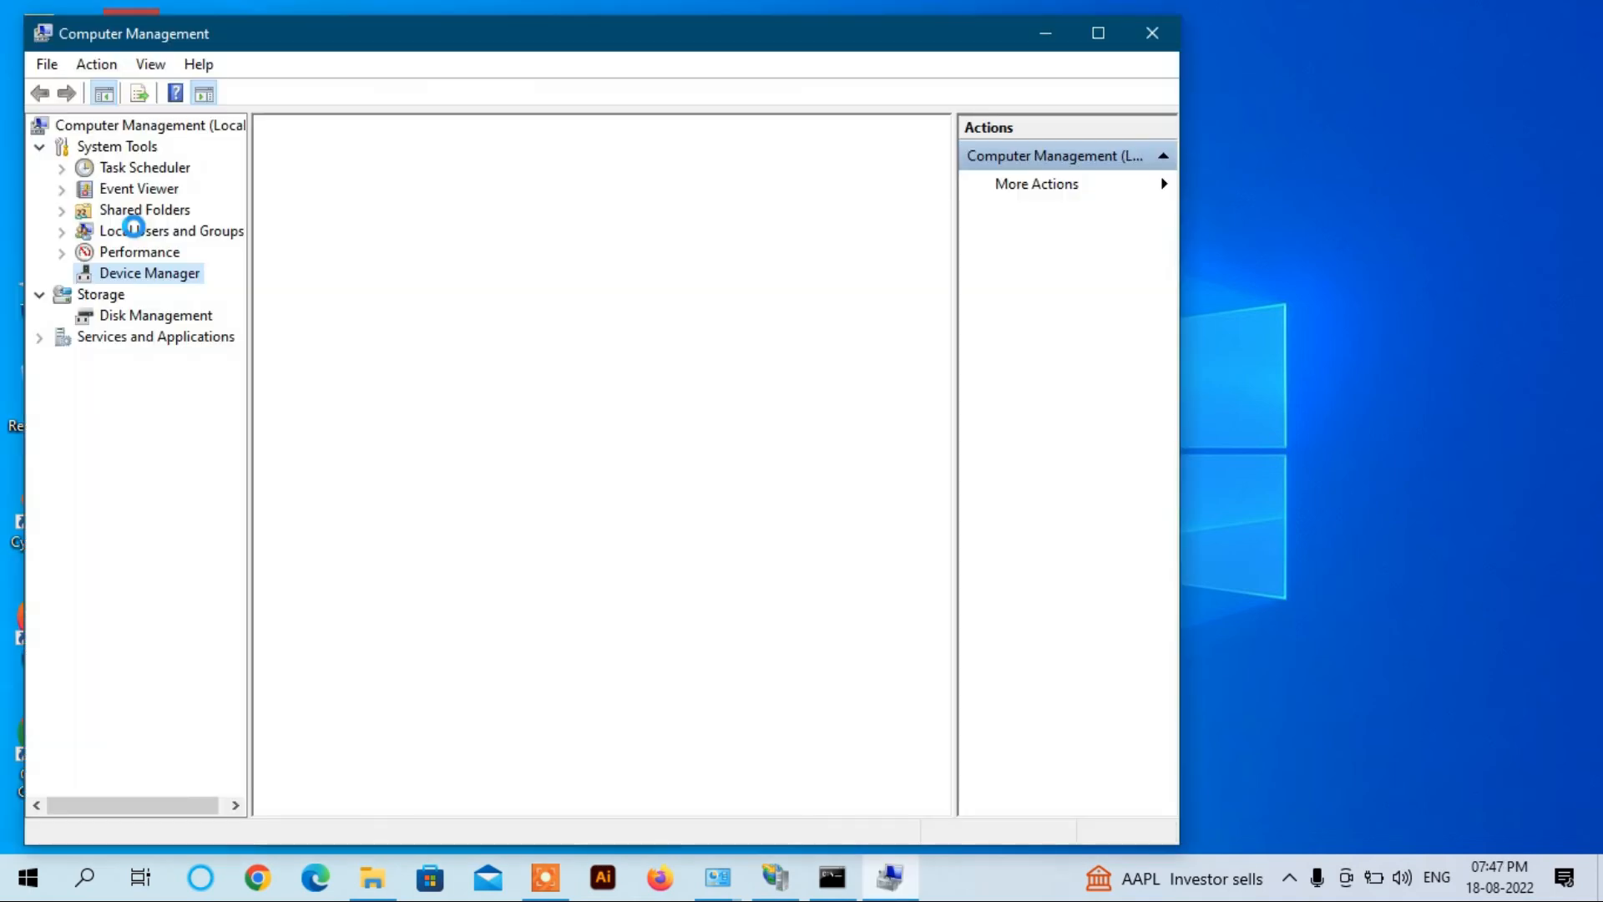
double_click(134, 230)
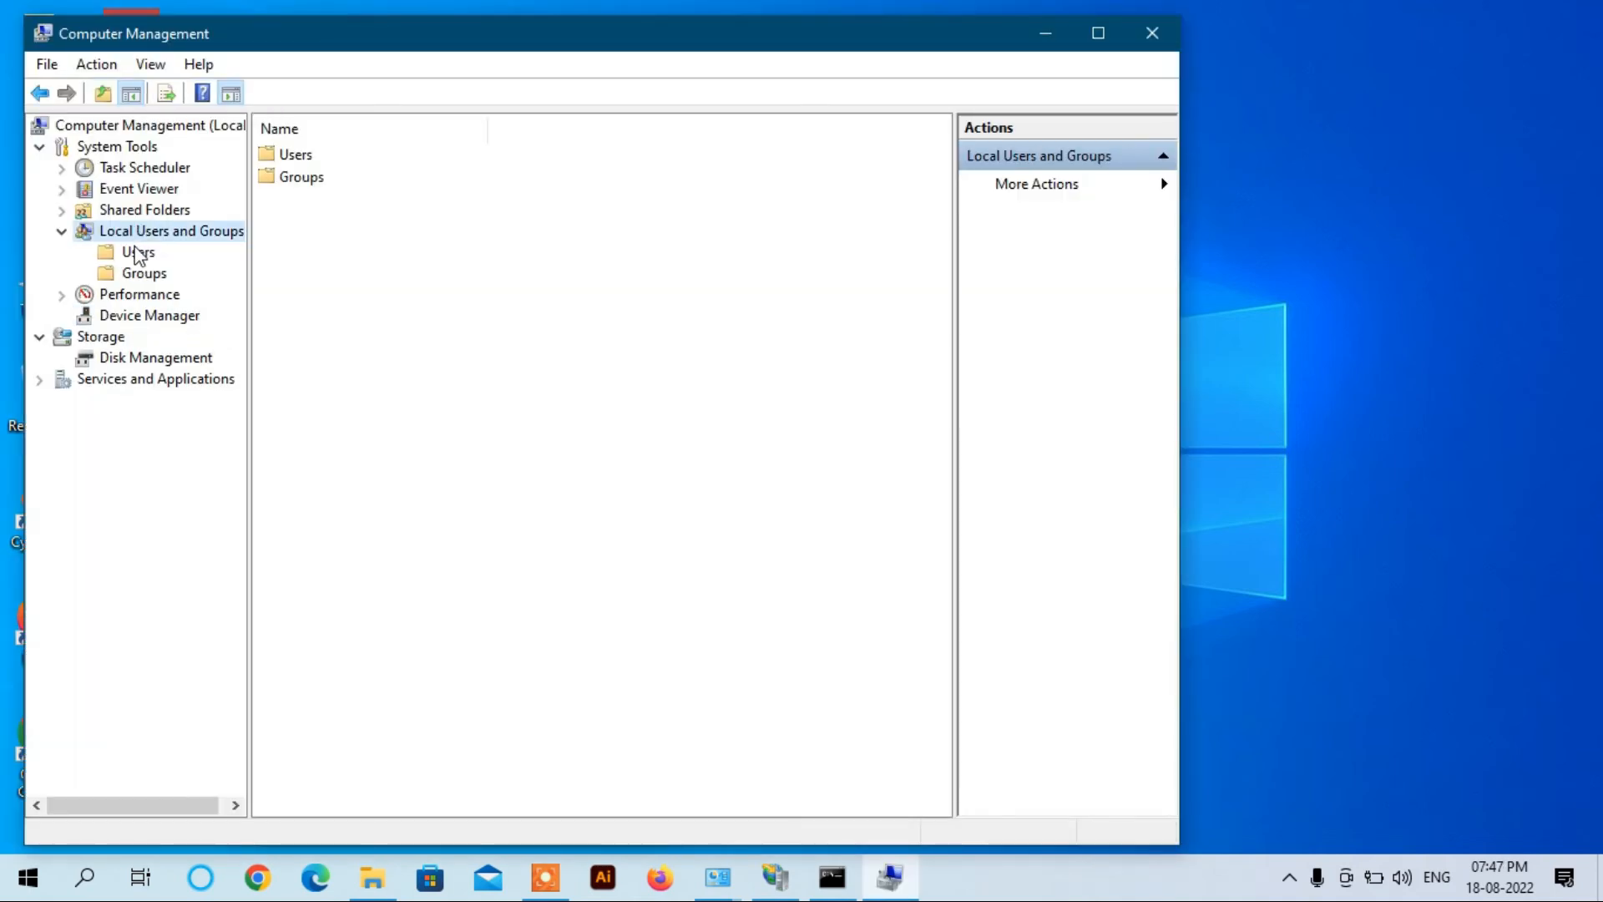
right_click(135, 252)
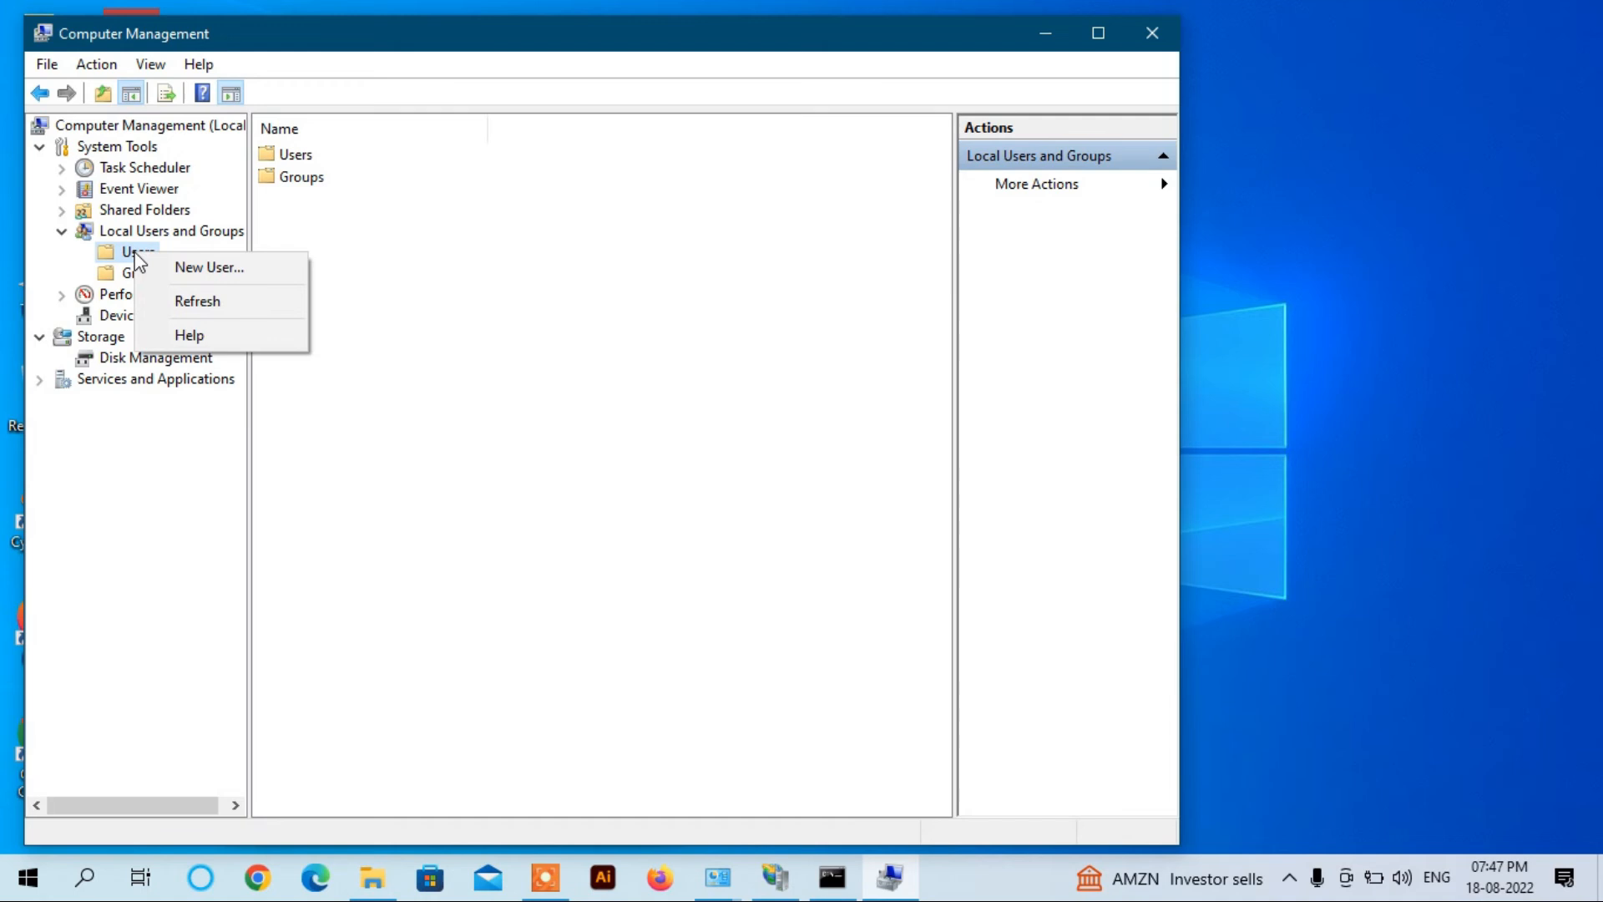
click(177, 267)
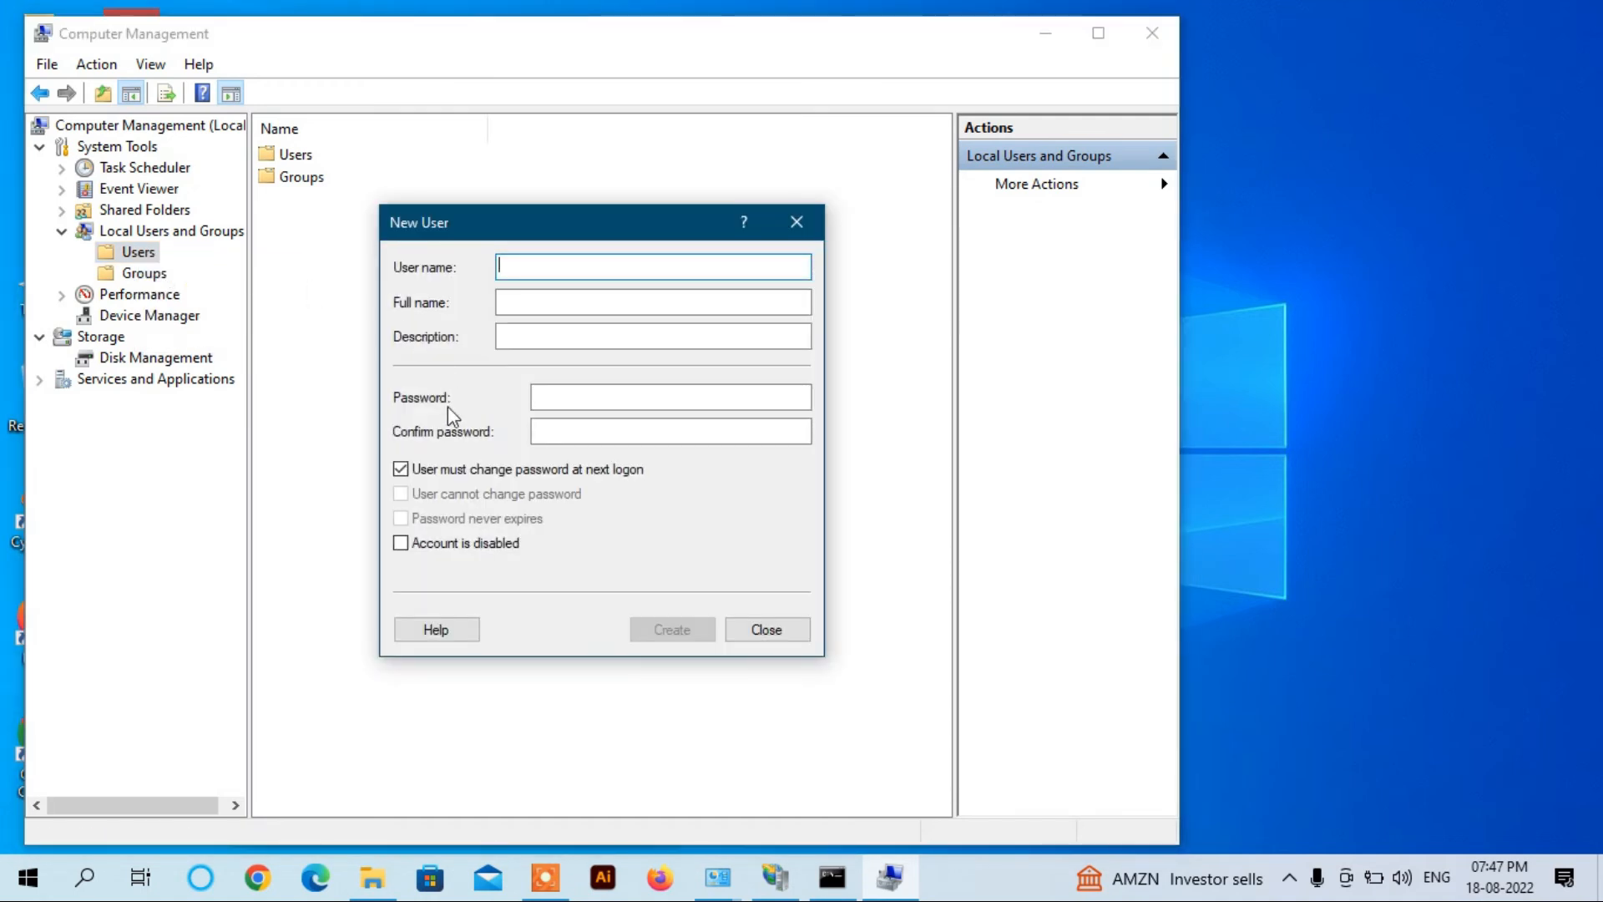
Step: Create local user FTP_USER with a never-expiring password, then close Computer Management
text(FTP_)
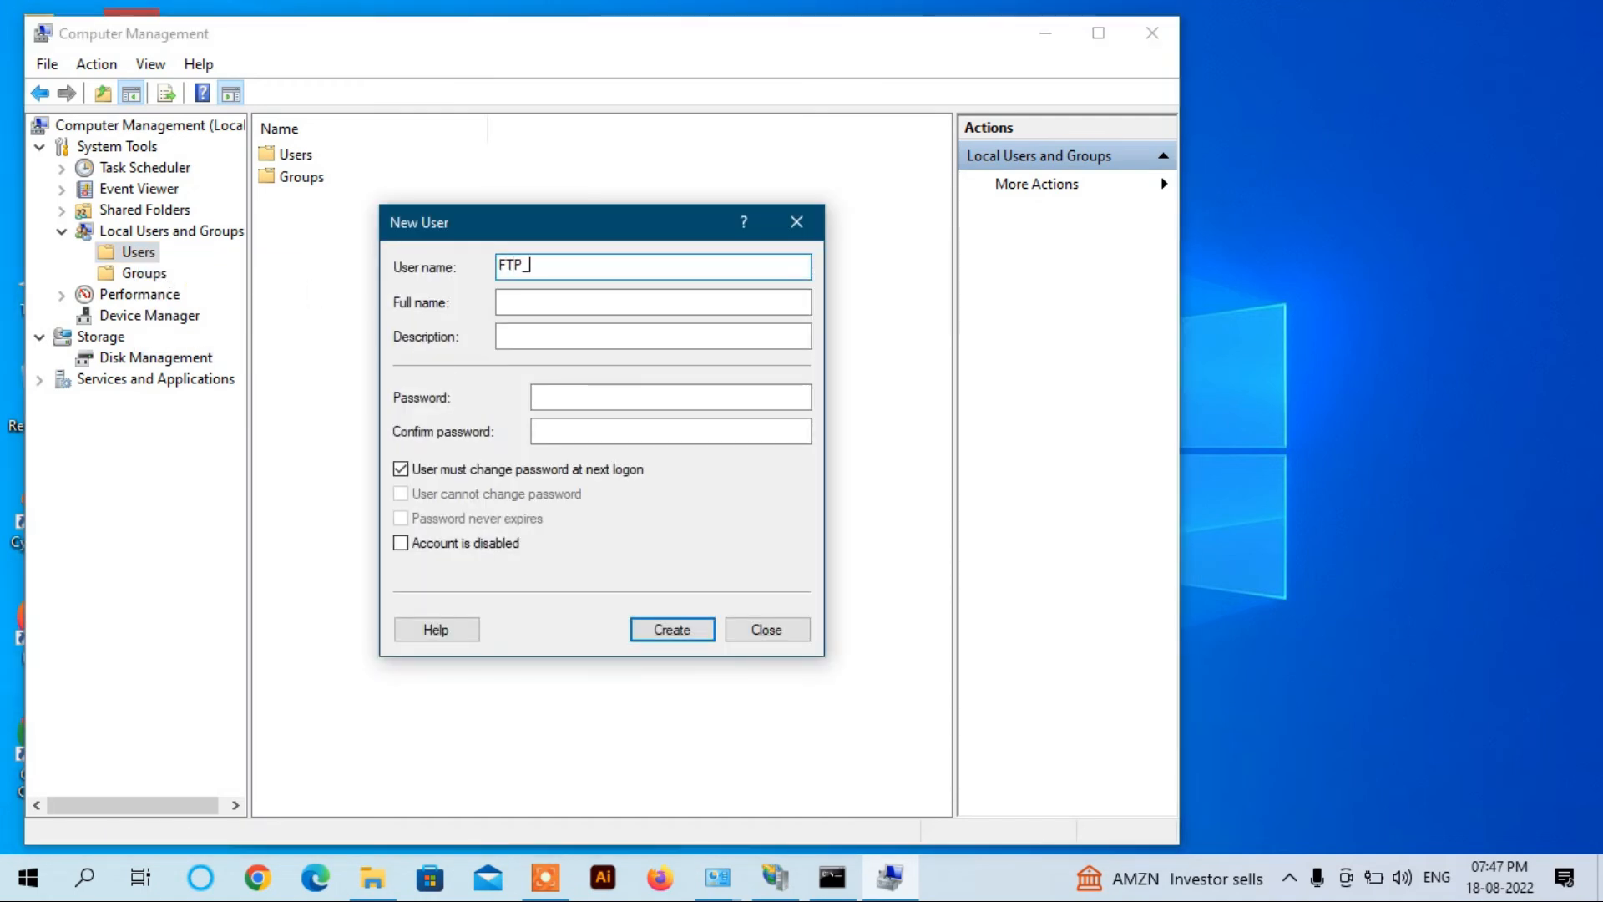
text(USER)
click(561, 396)
text(*****)
key(Tab)
text(*****)
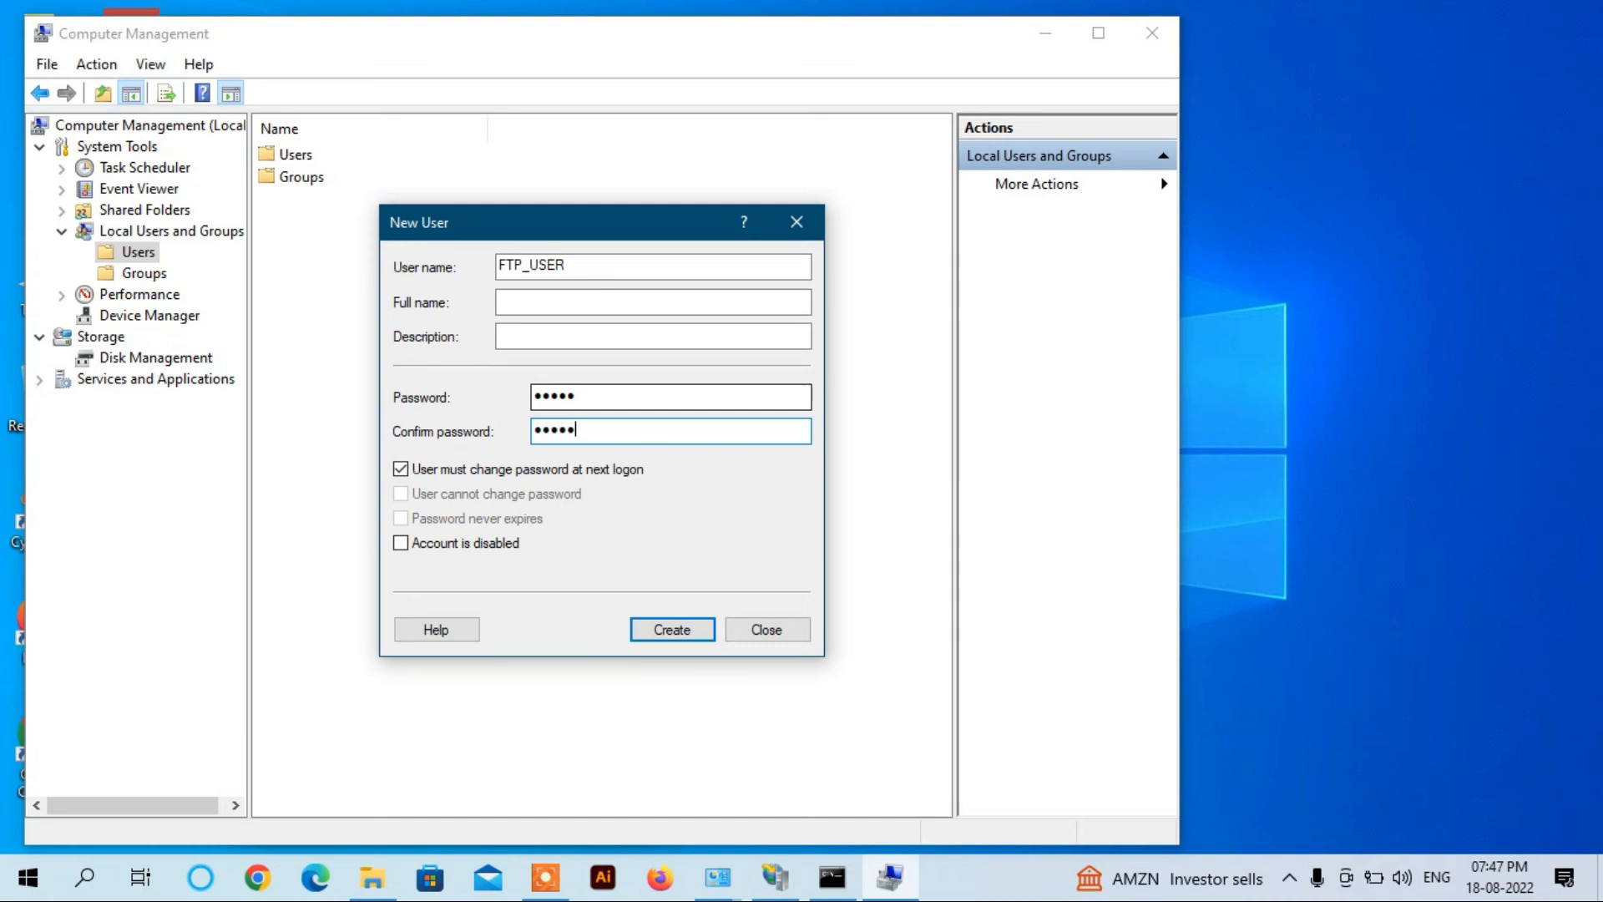
click(401, 468)
click(402, 519)
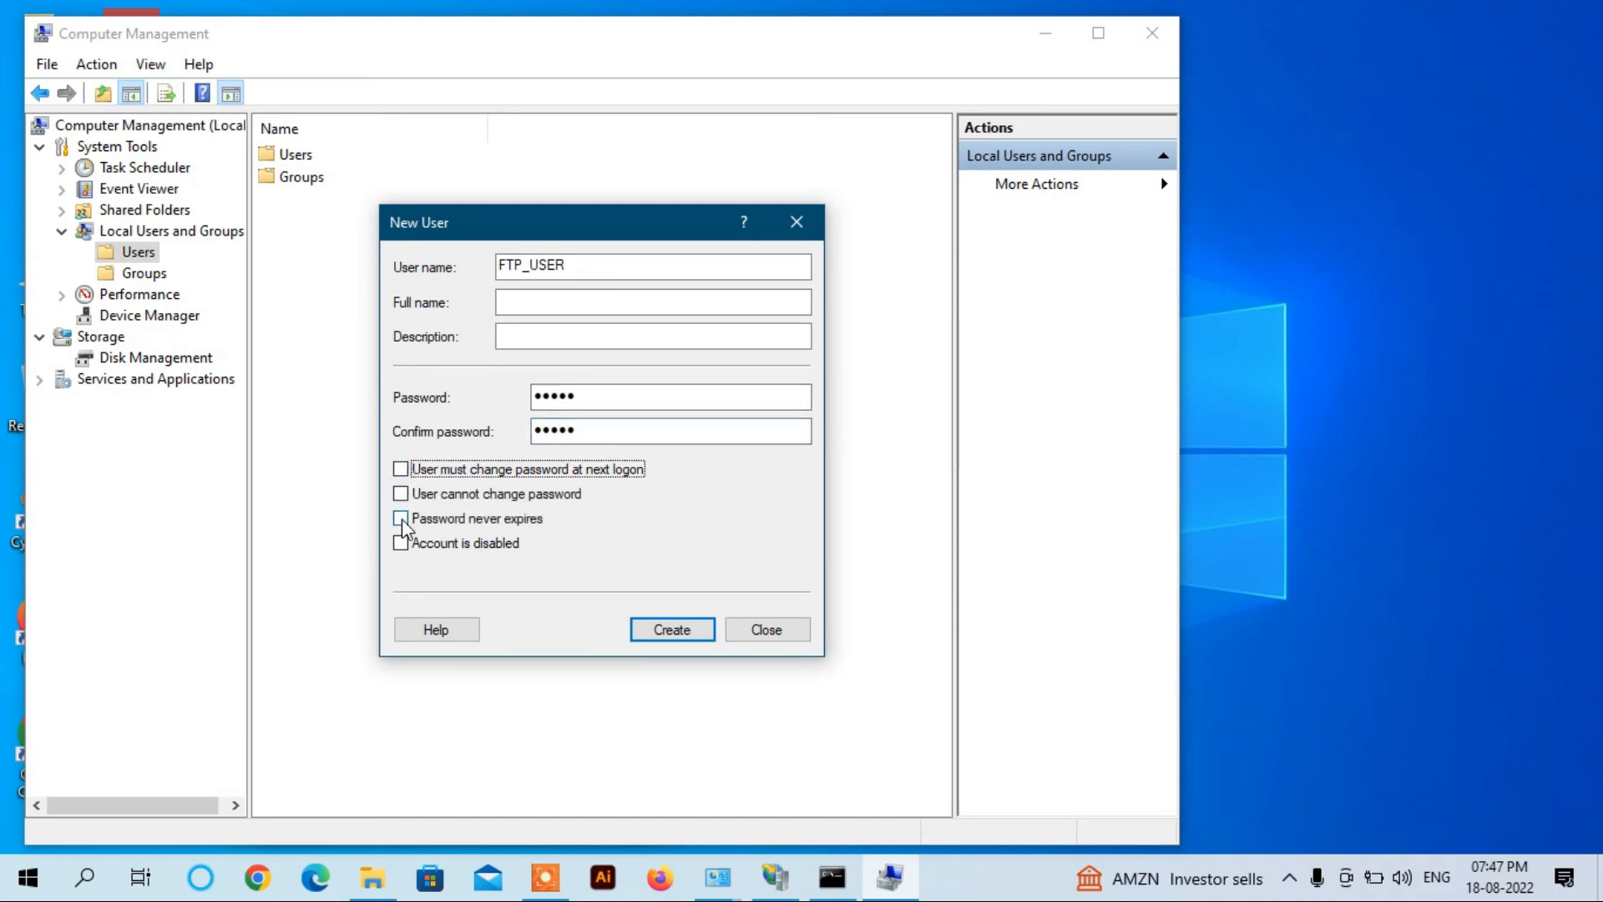
click(672, 631)
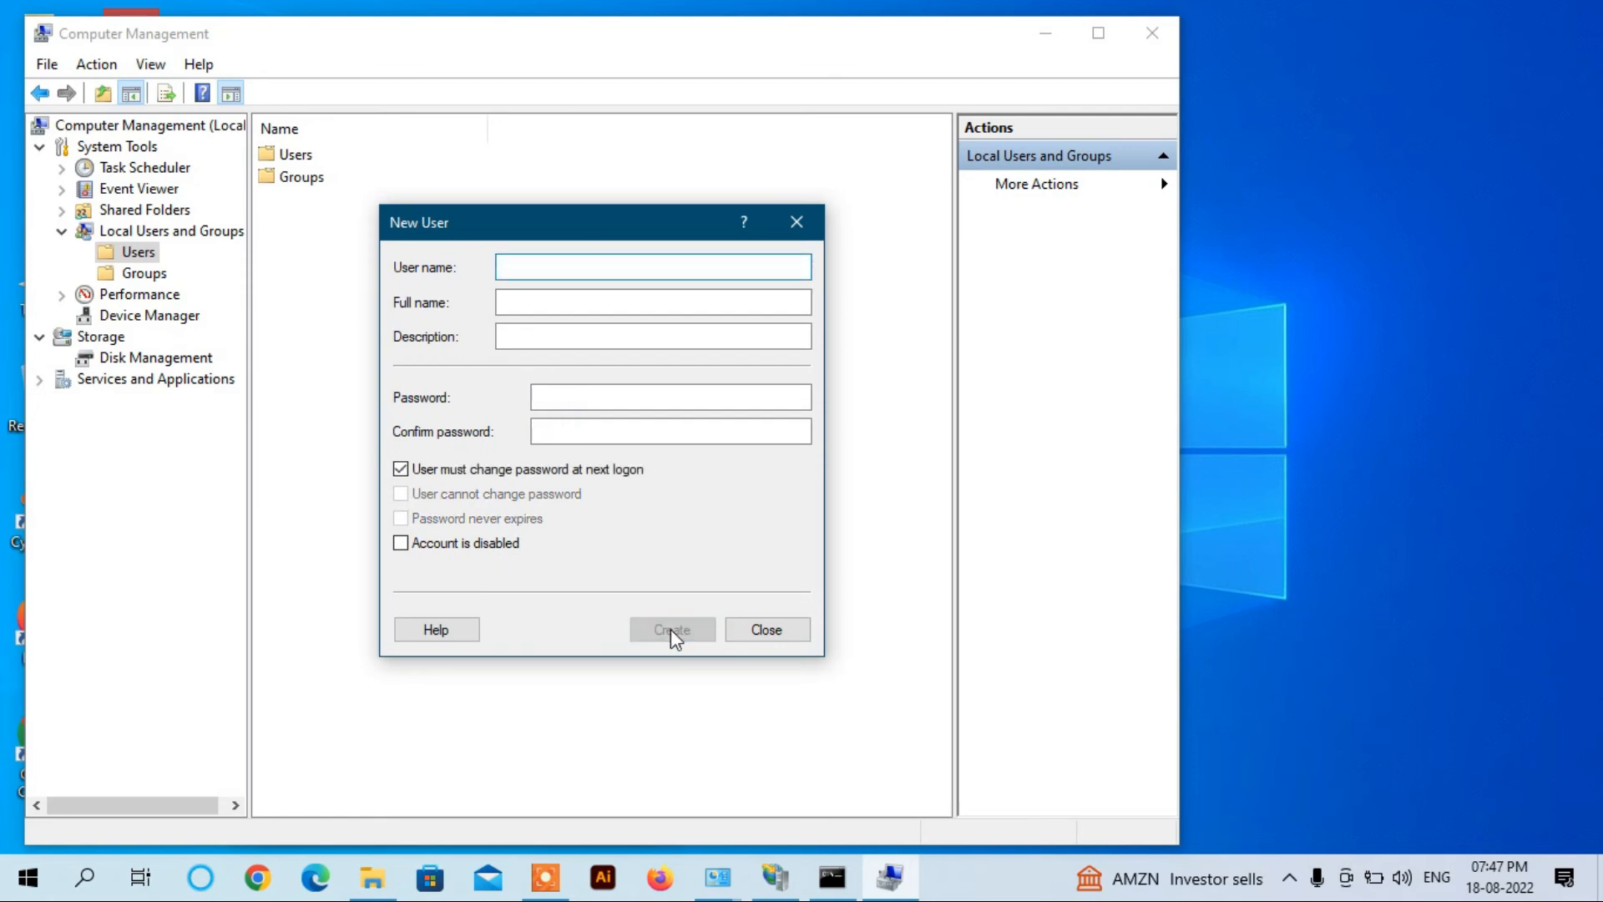
click(766, 631)
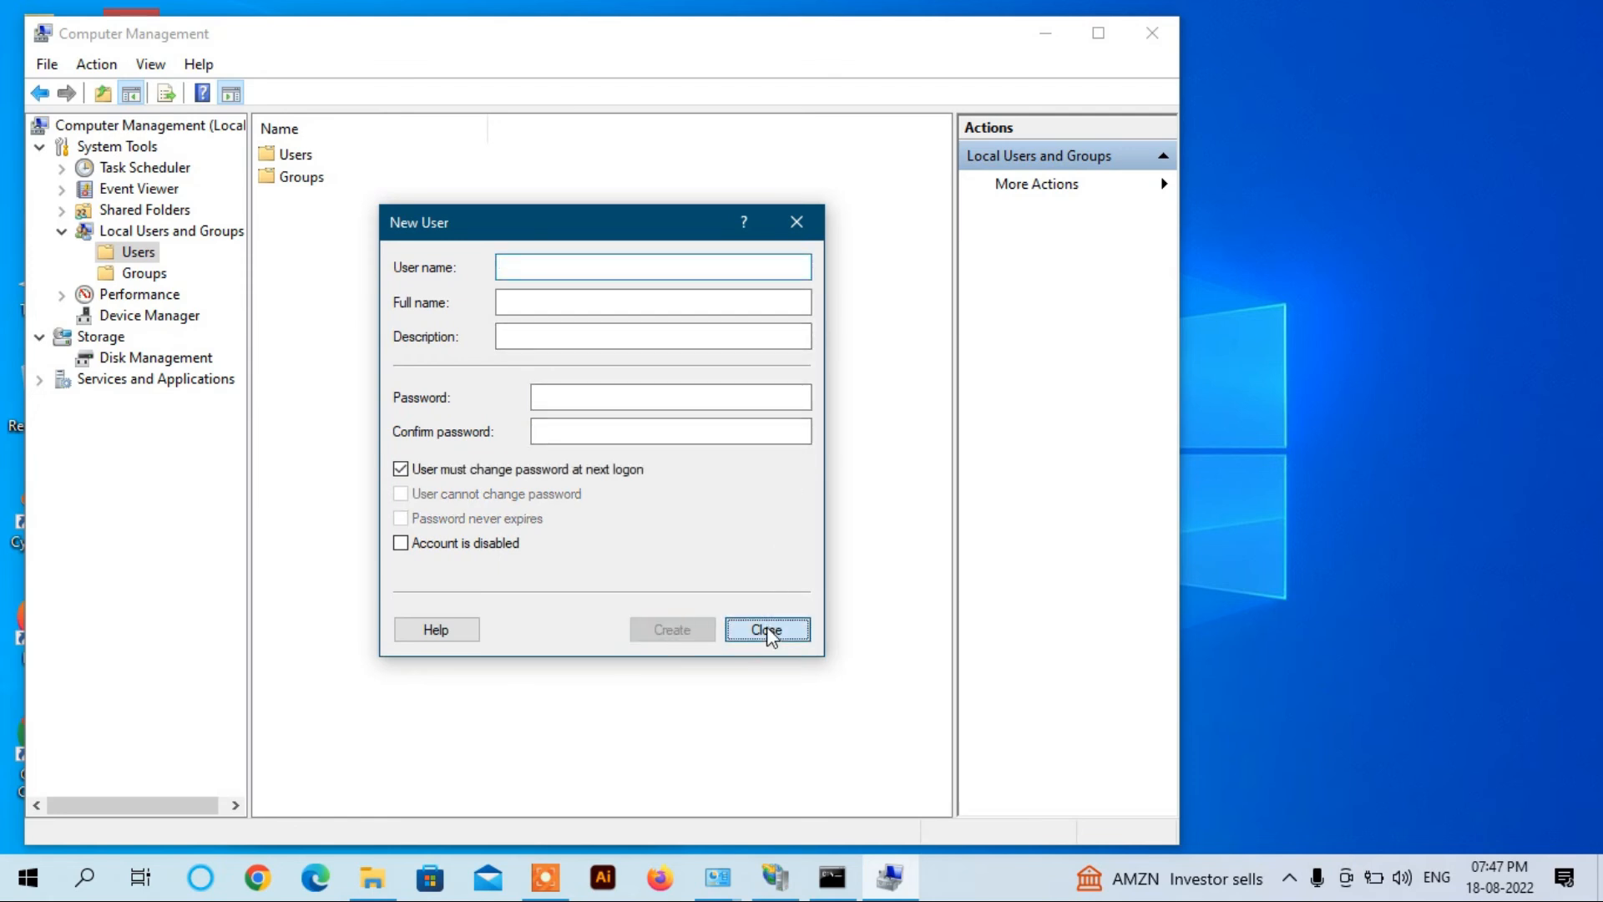
click(1153, 32)
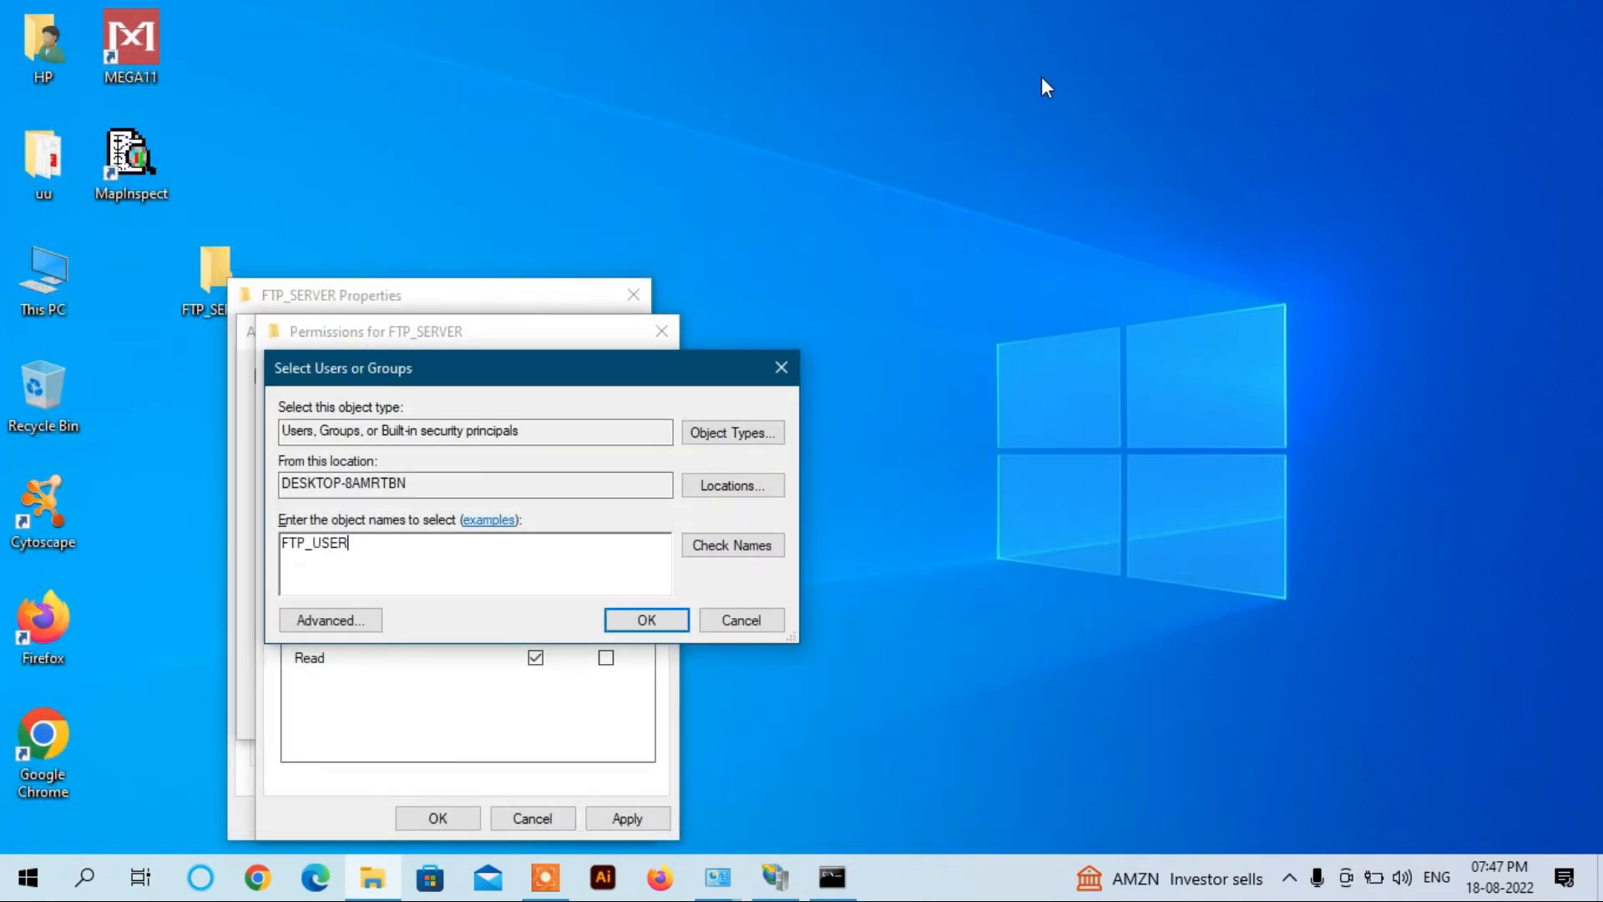
Step: Add FTP_USER to the FTP_SERVER share with Full Control and close all sharing dialogs
click(718, 547)
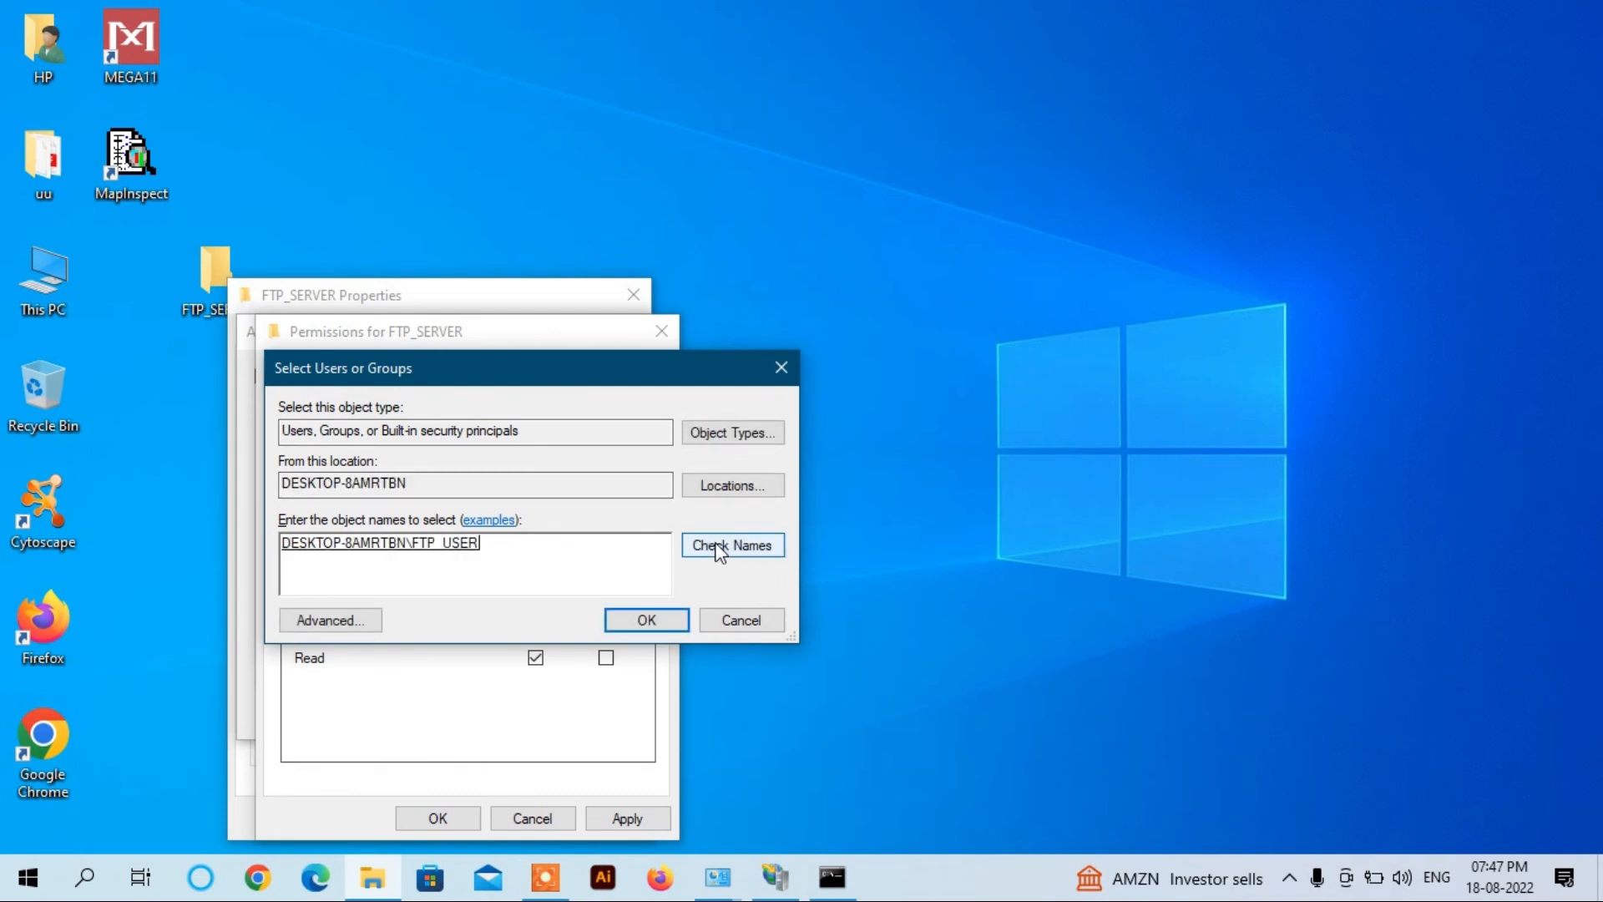
click(645, 622)
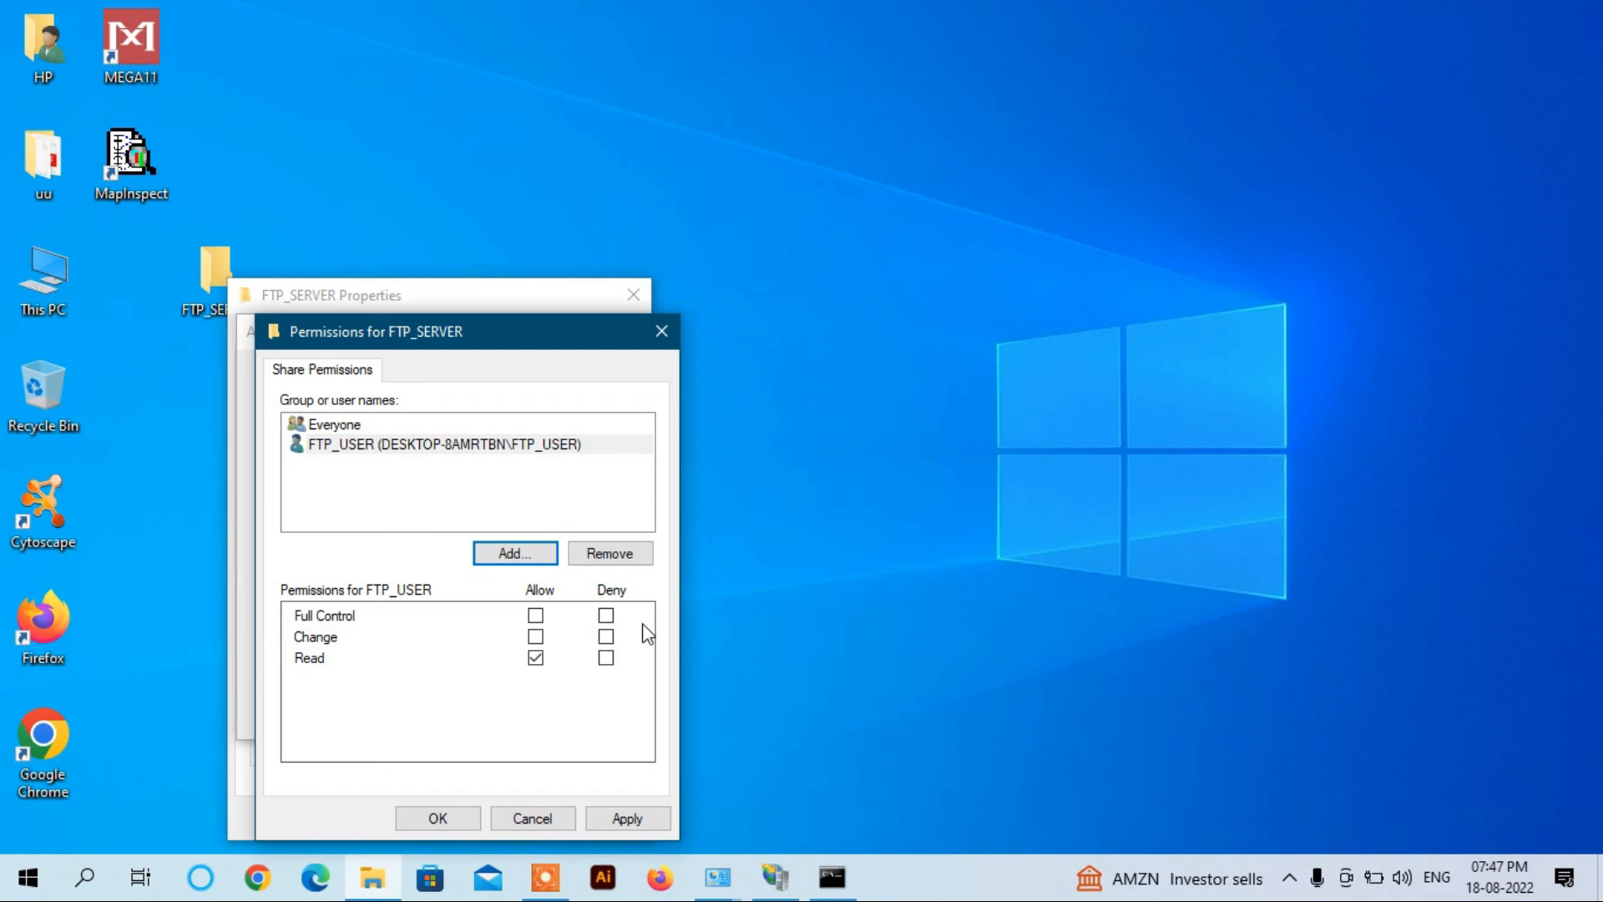
click(535, 616)
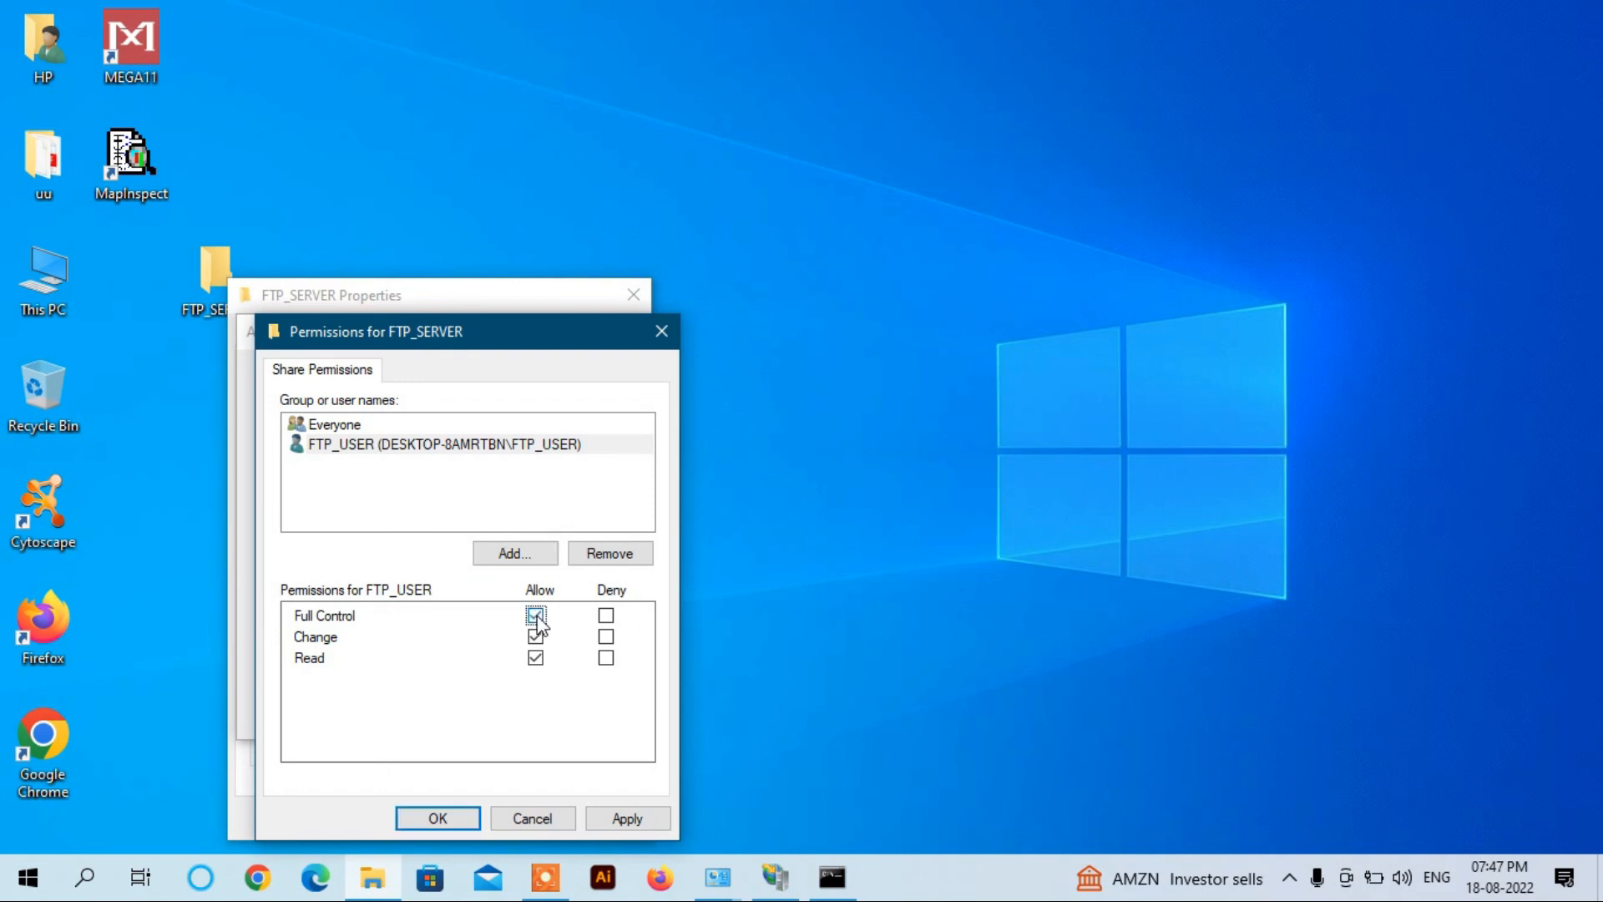
click(621, 820)
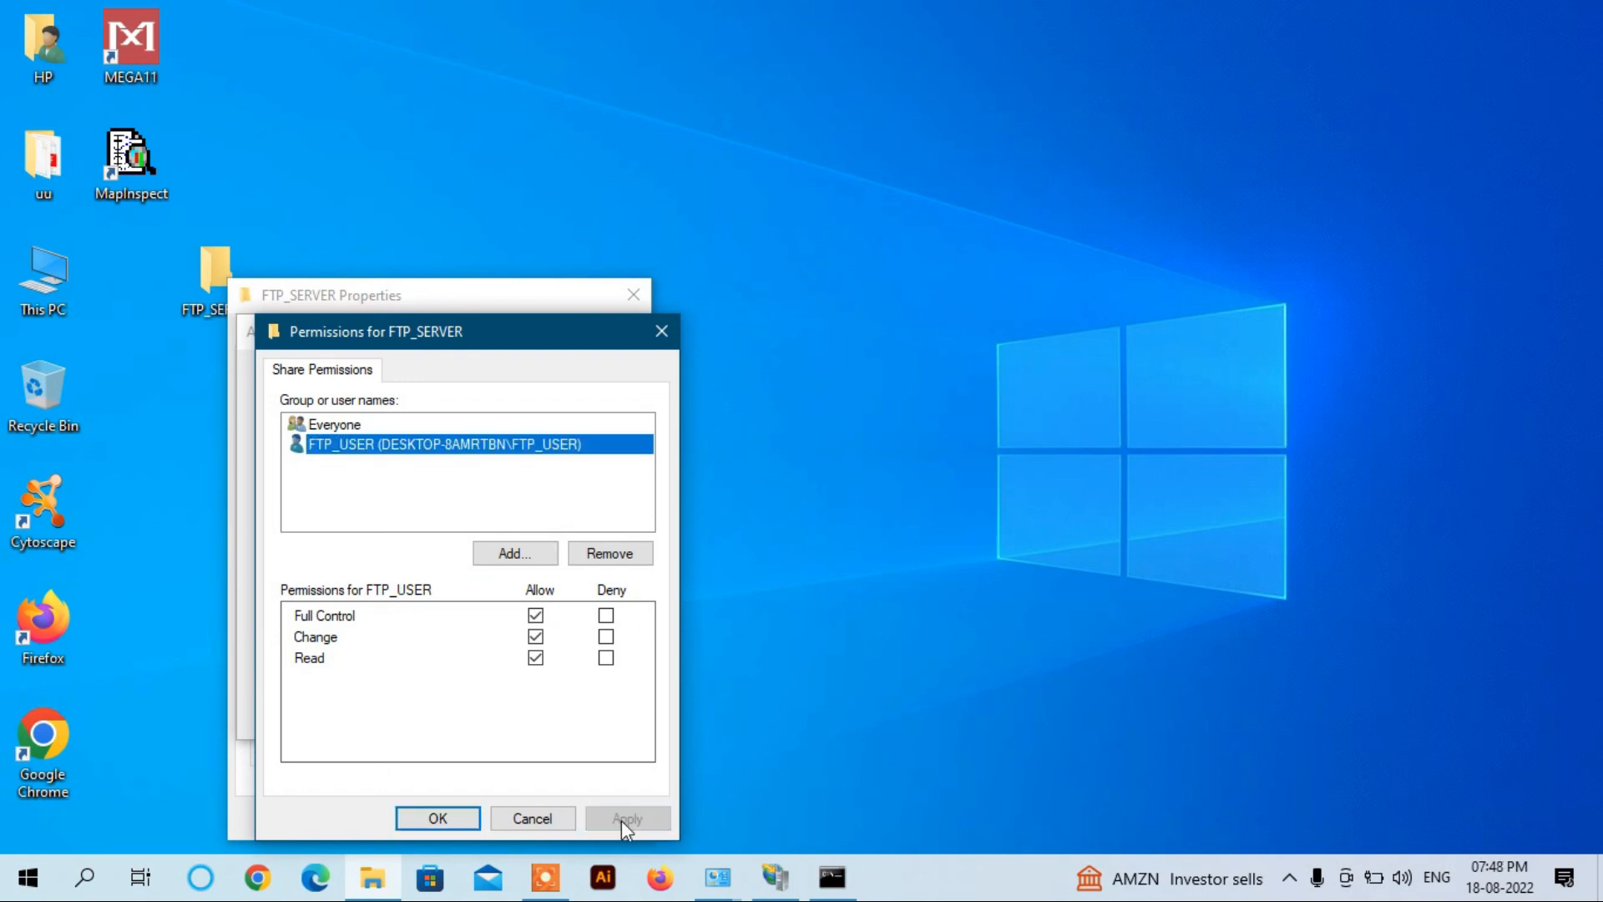
click(419, 823)
click(593, 716)
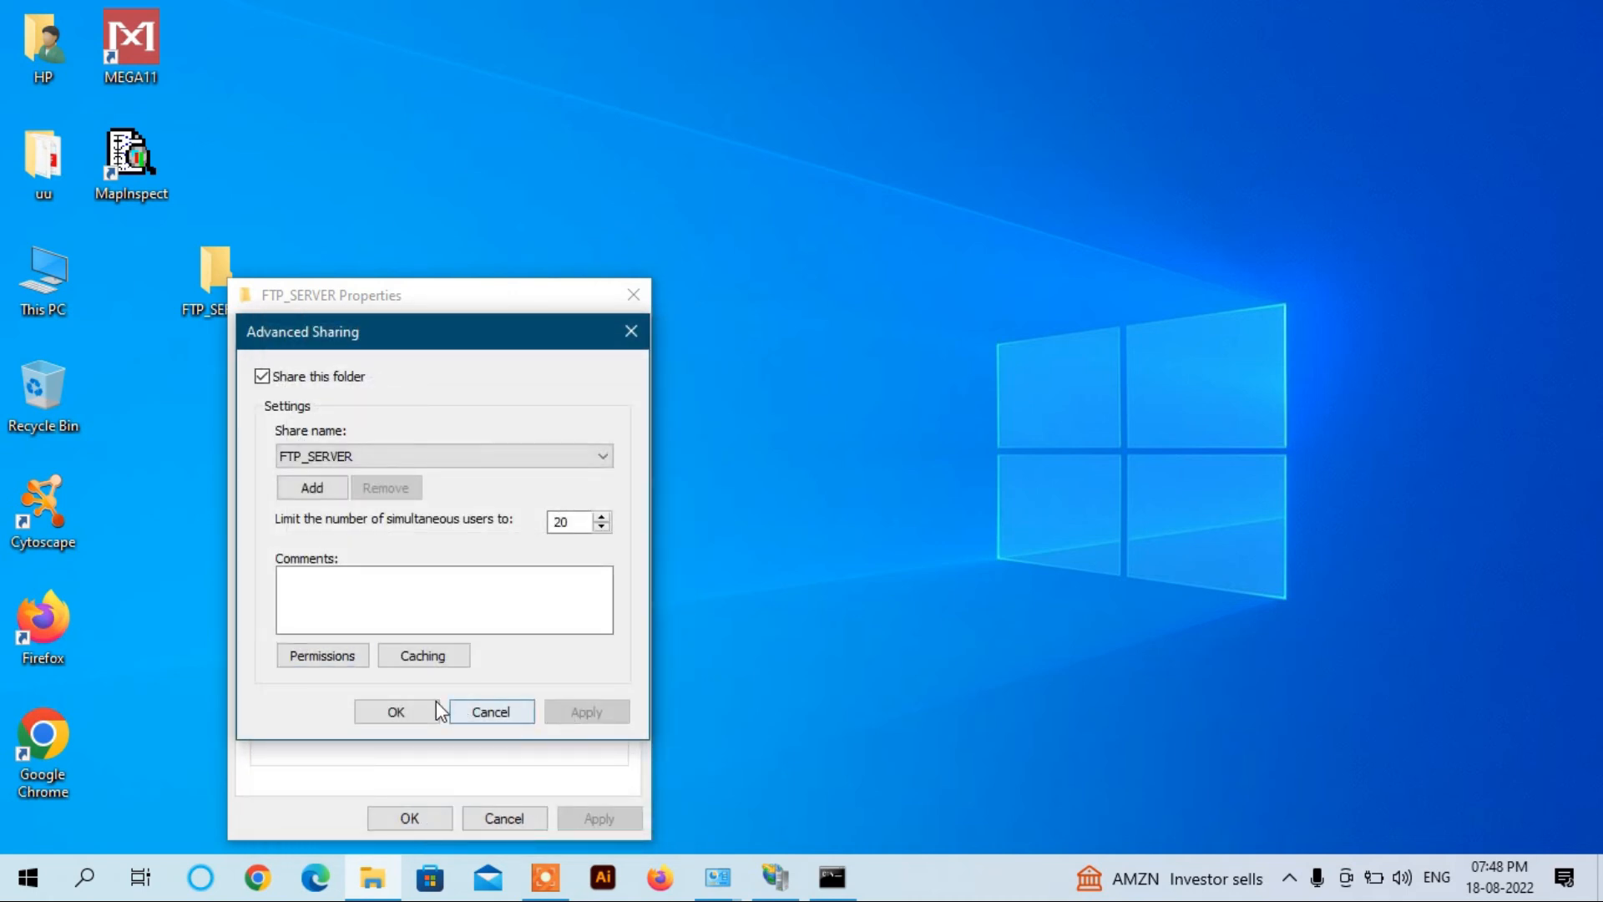
click(397, 713)
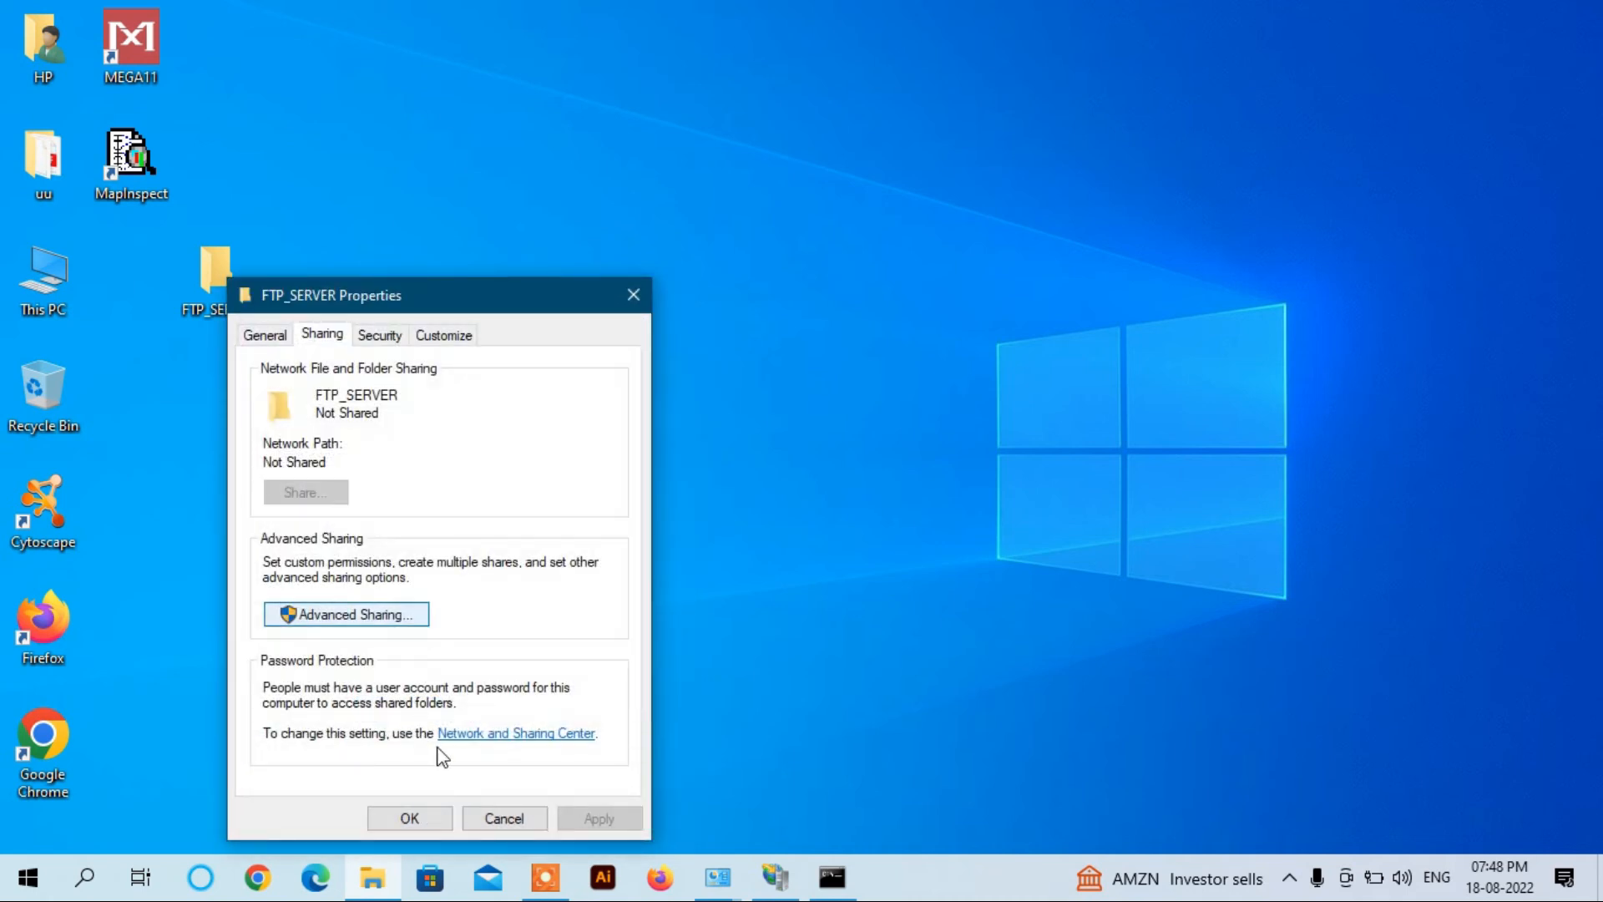
click(409, 817)
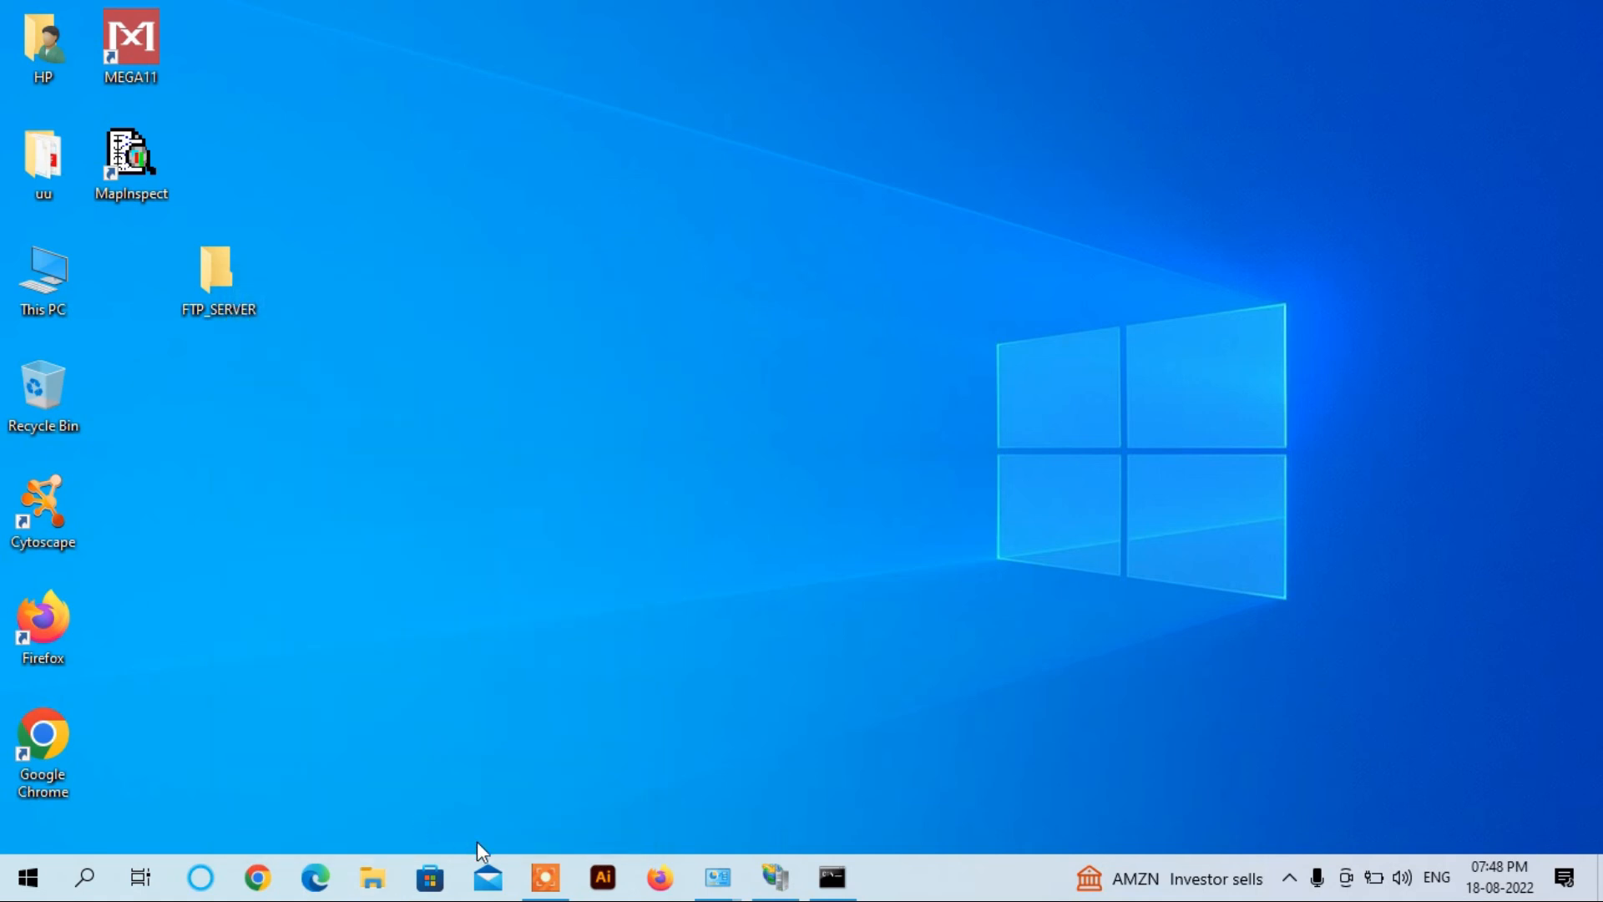
Step: Launch Firefox, go to ftp://192.168.29.46, and submit the FTP_USER login
click(654, 882)
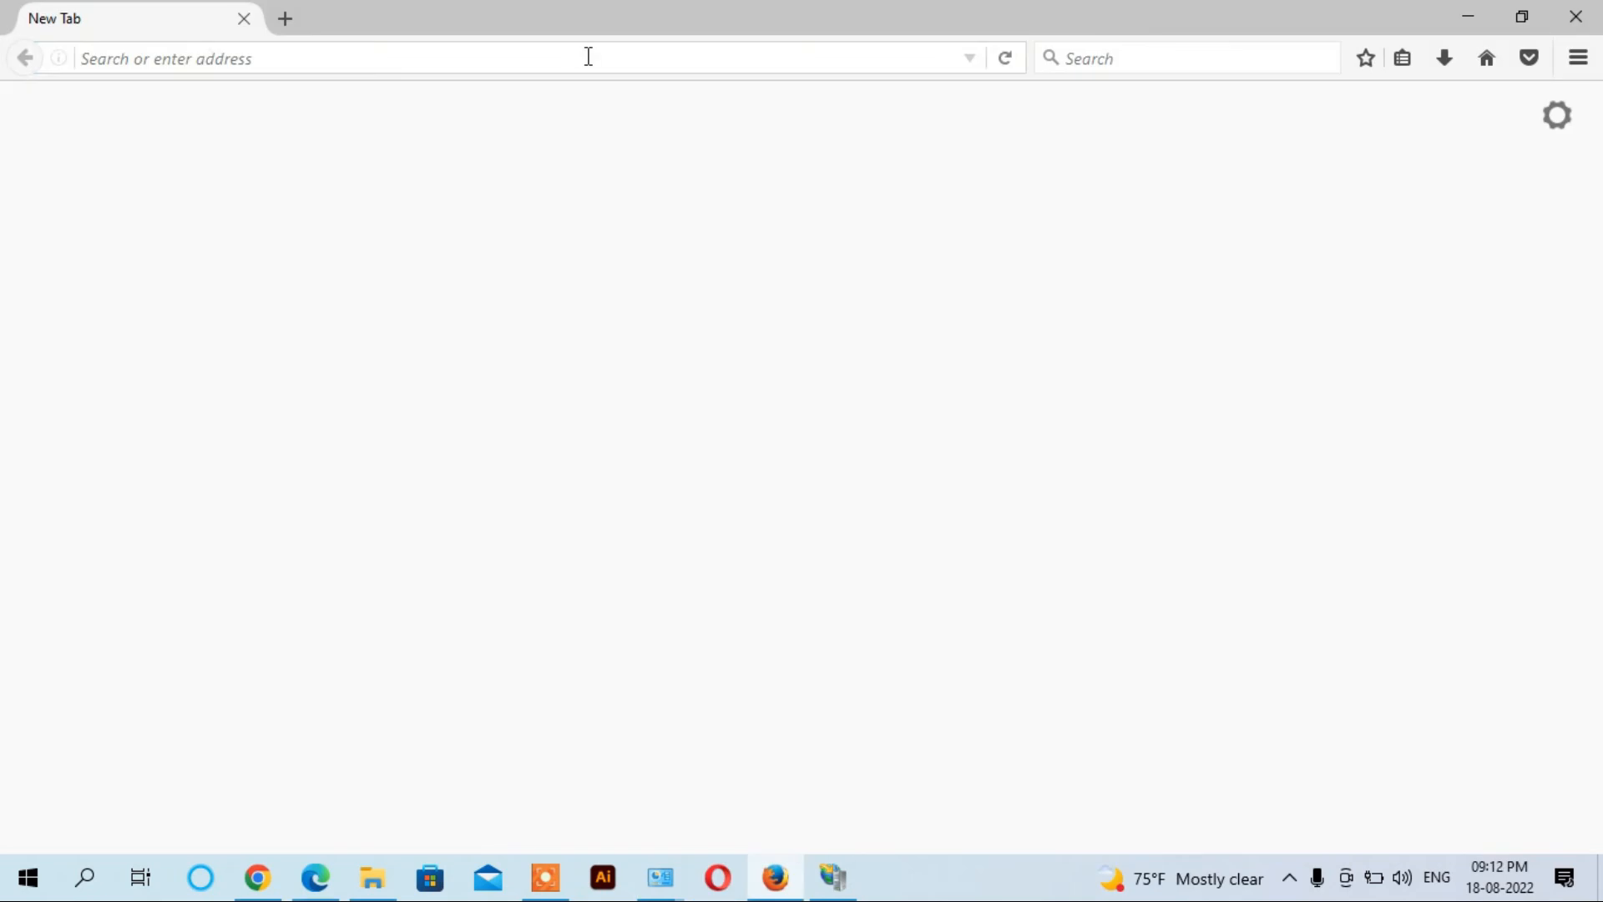
click(588, 56)
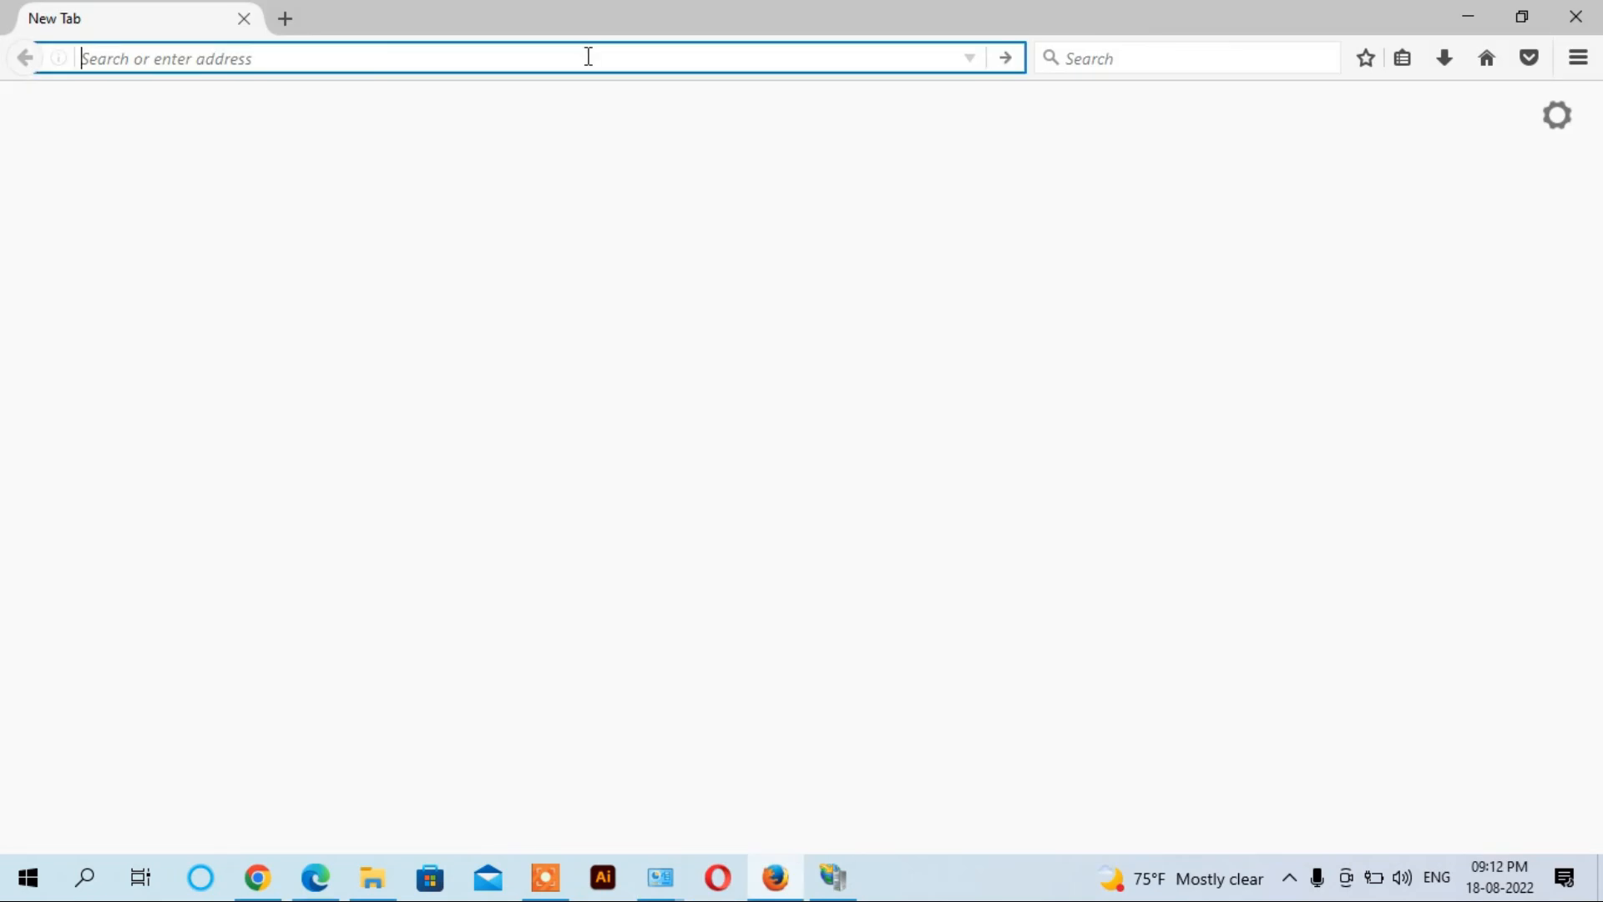
text(ftp)
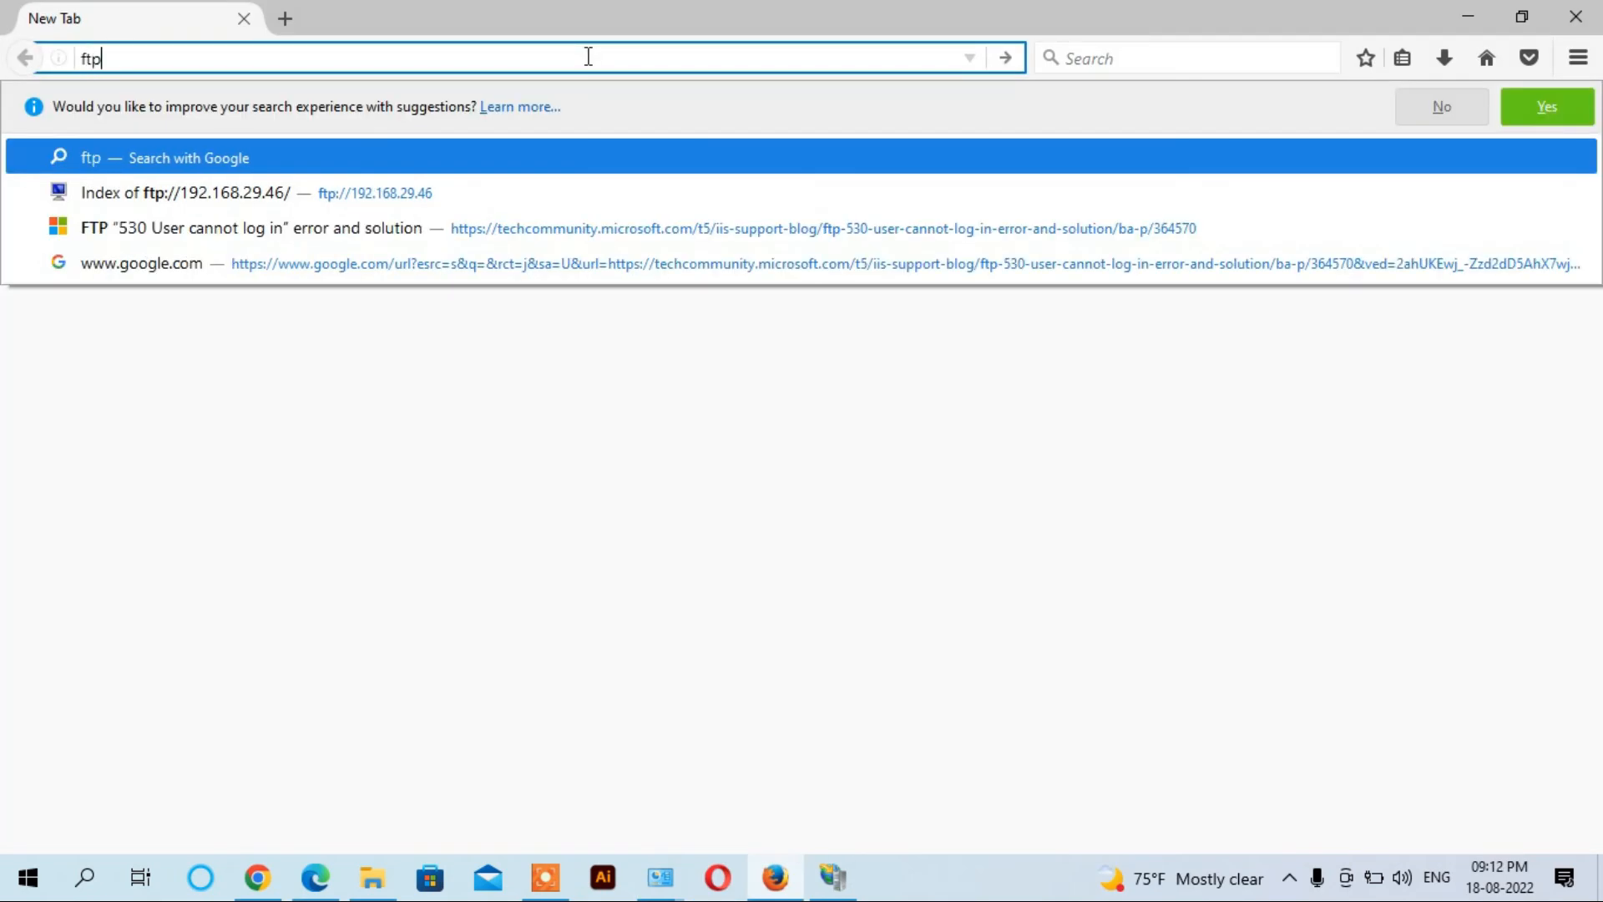
text(://)
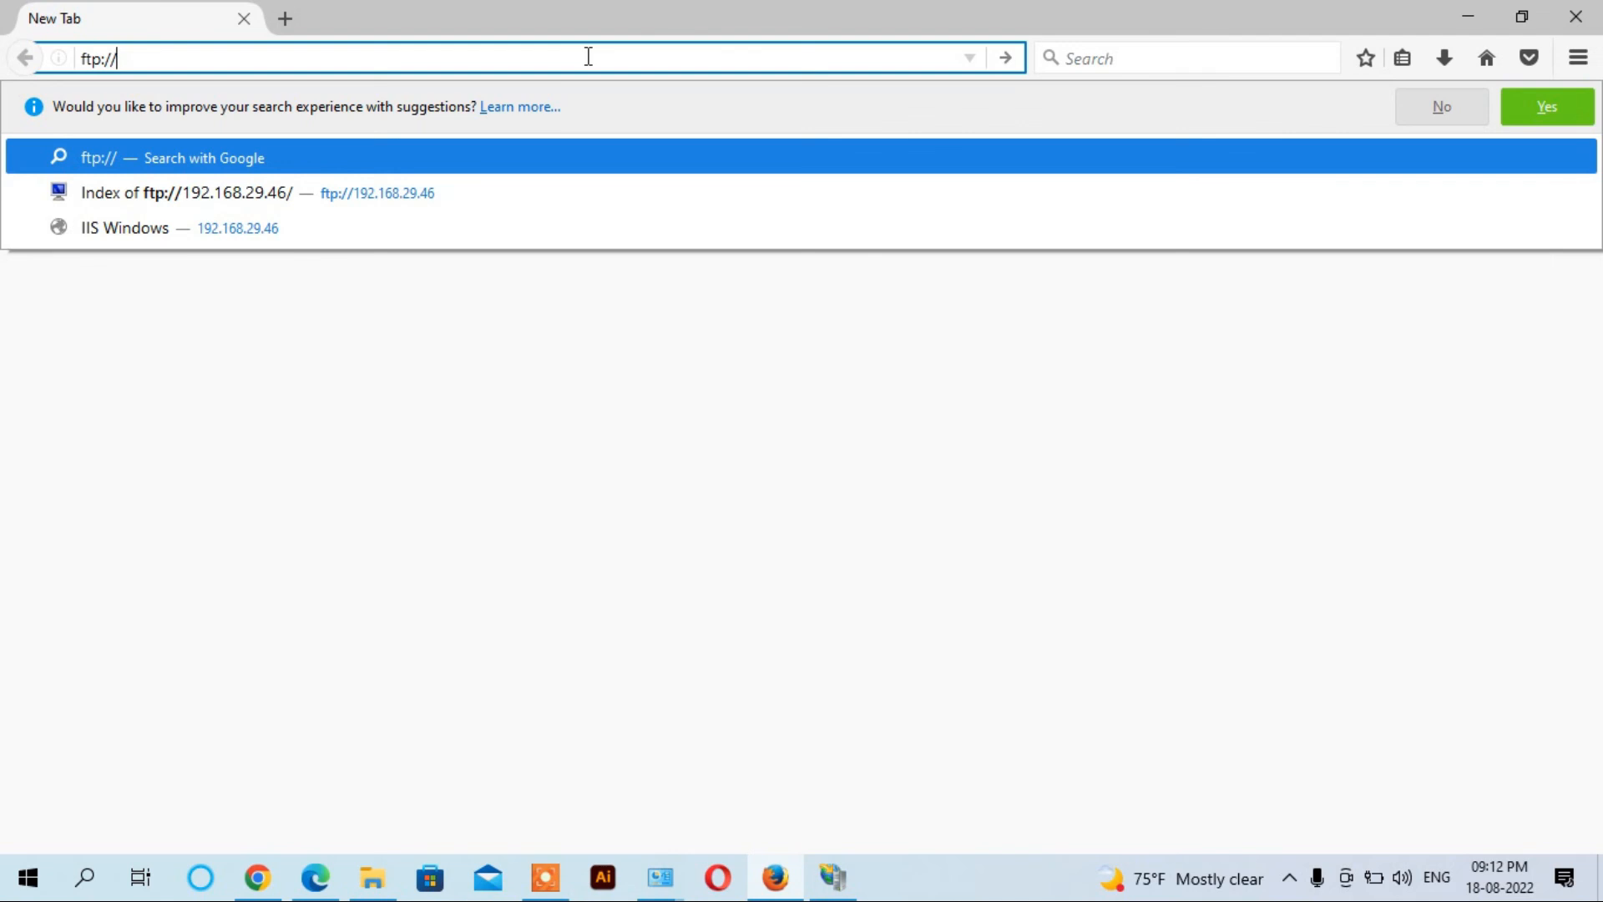
text(192.168.)
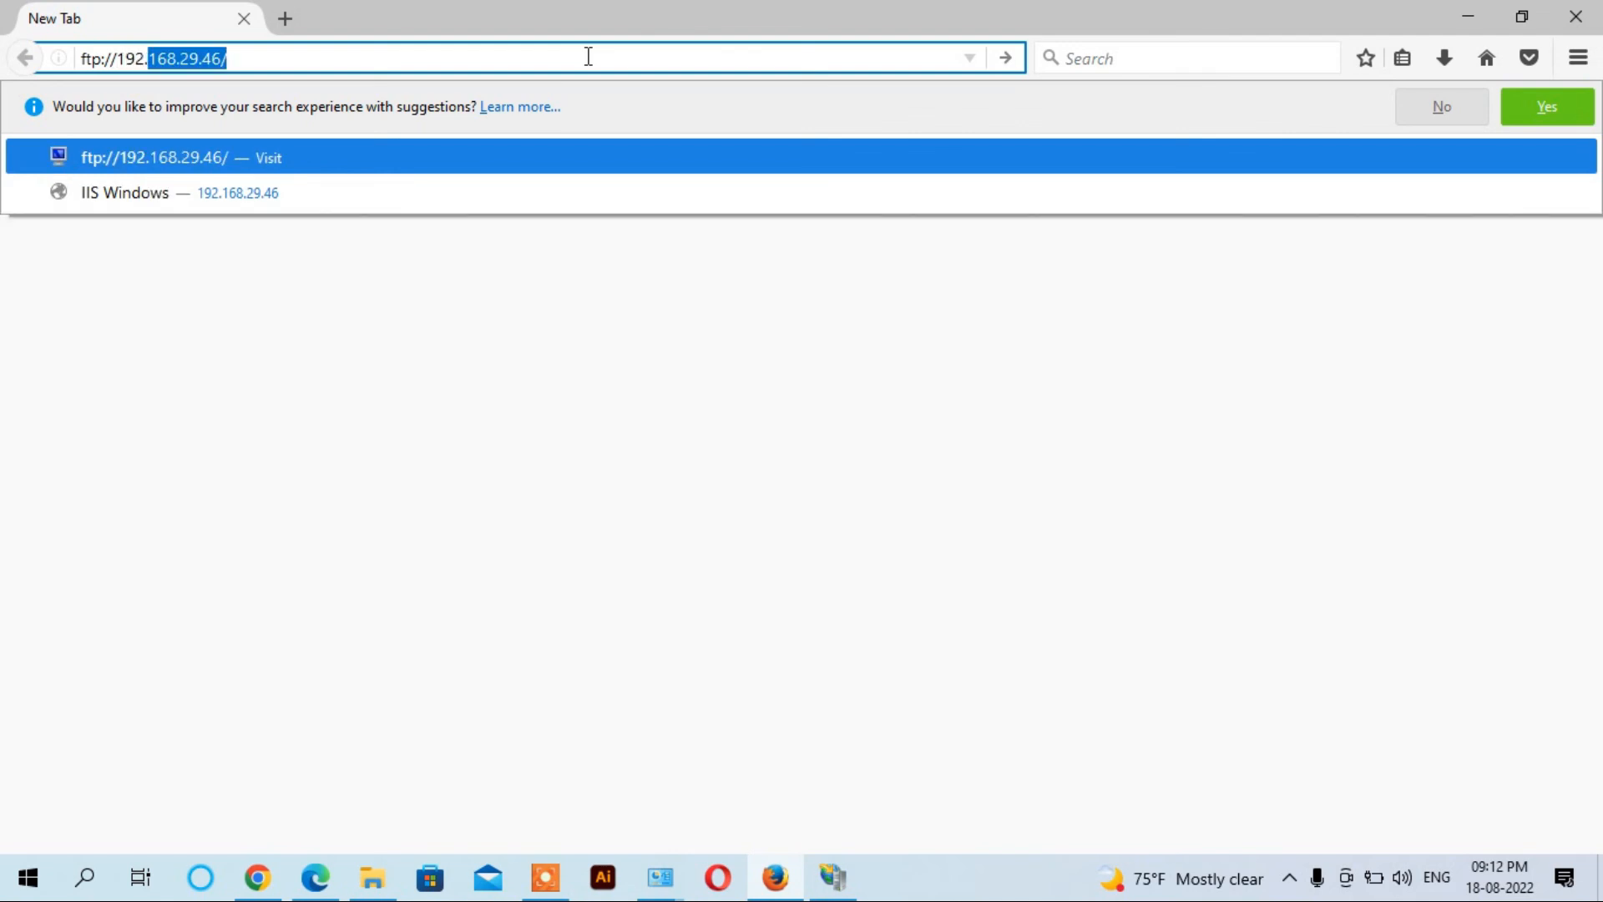
text(29.46)
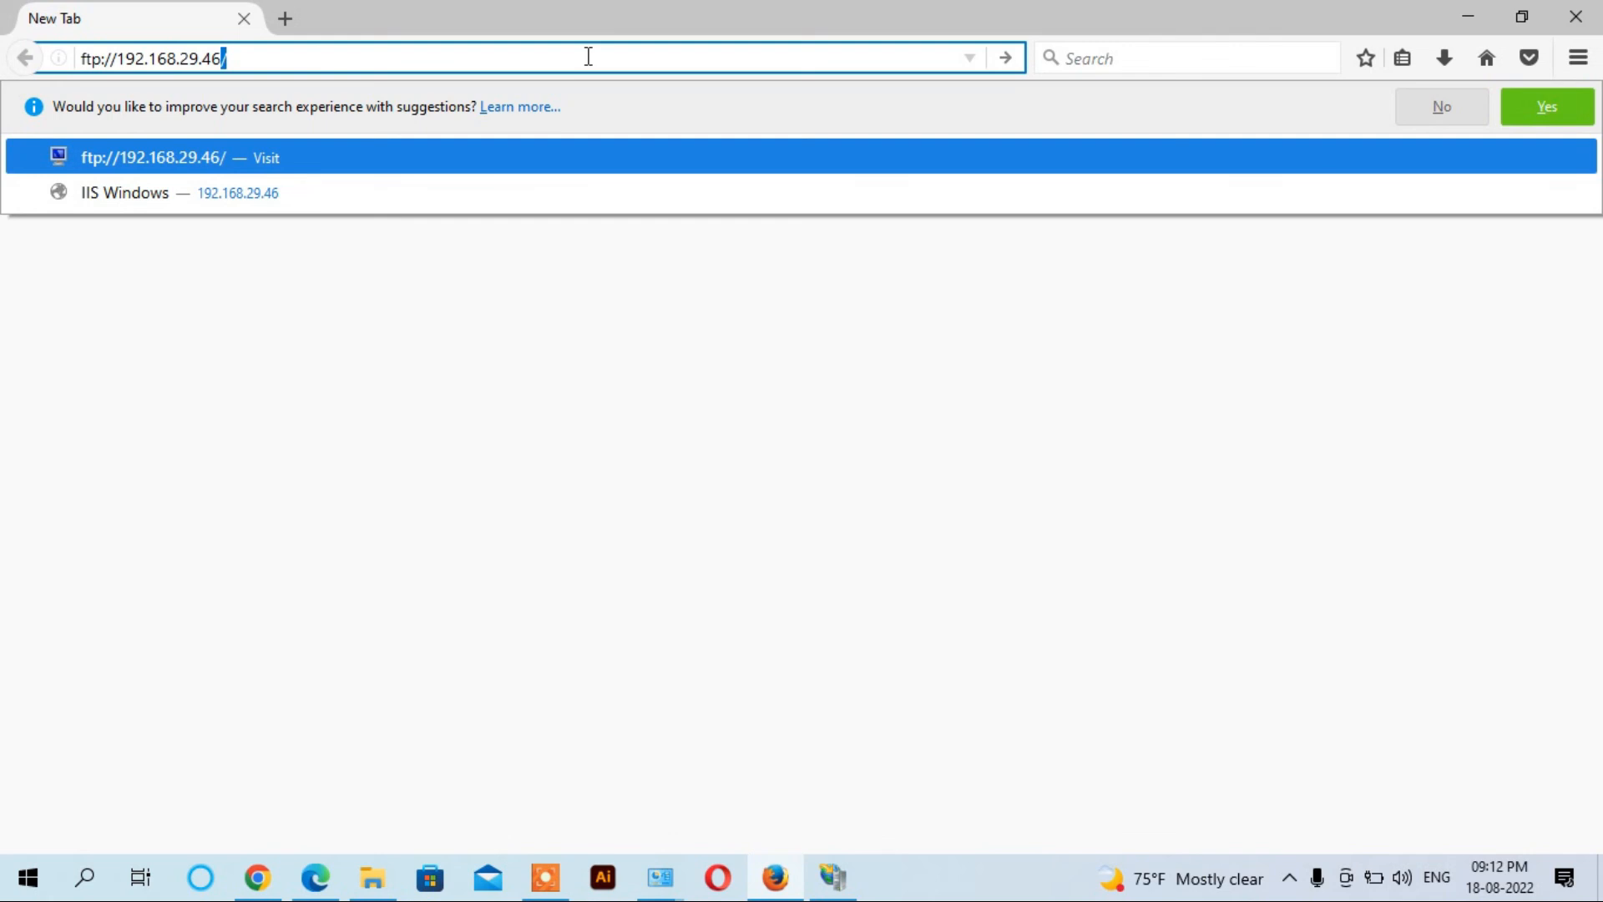
key(Return)
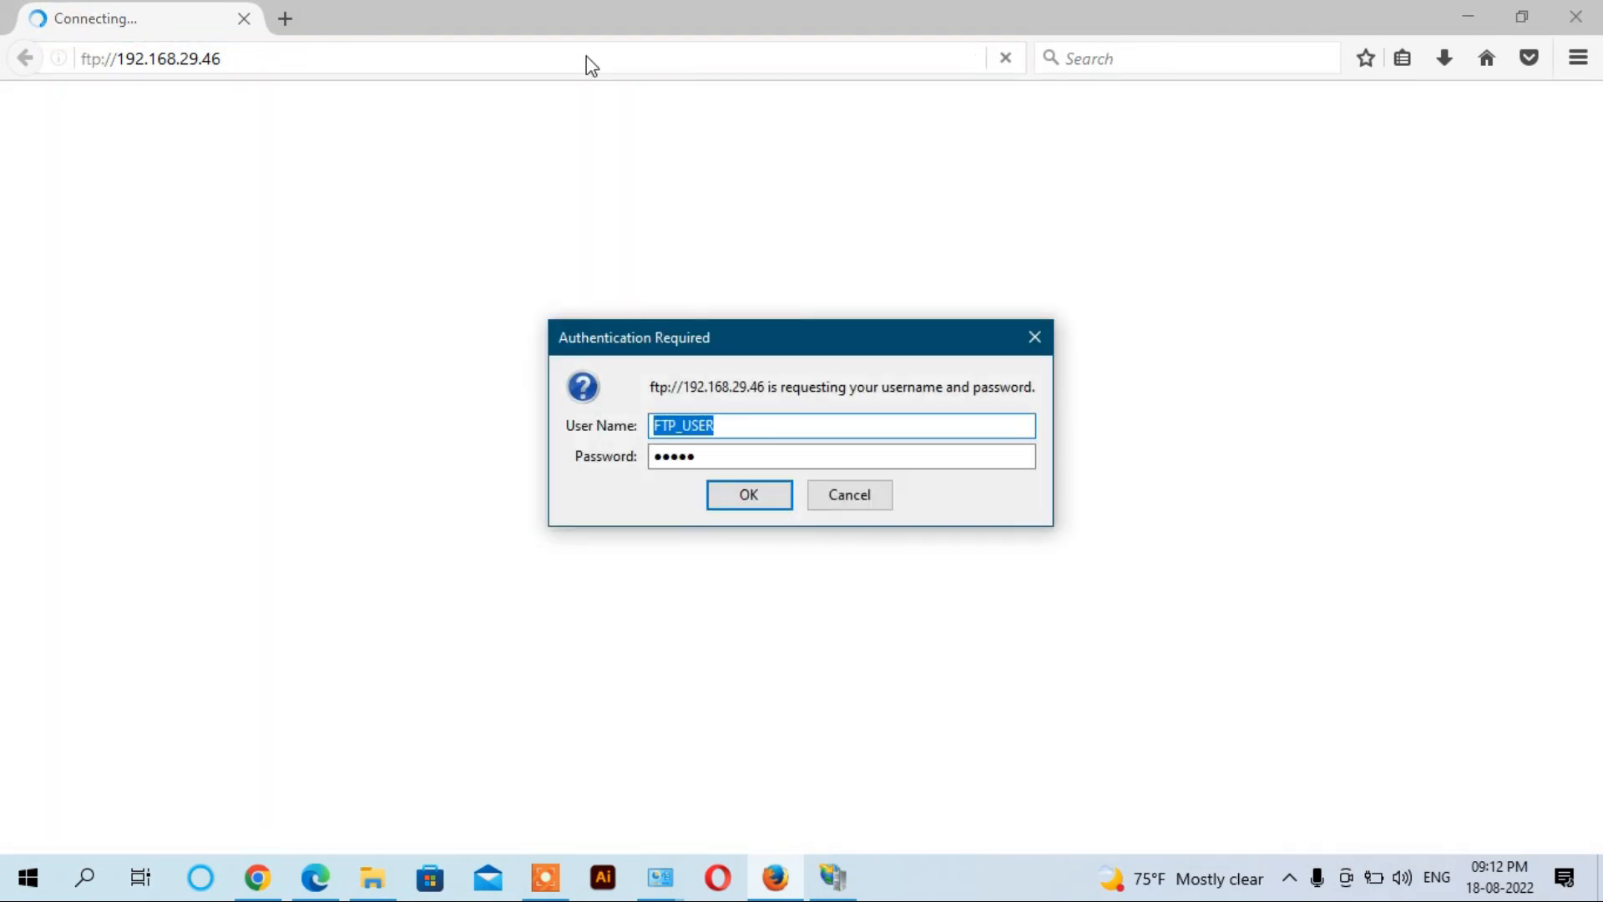
click(727, 434)
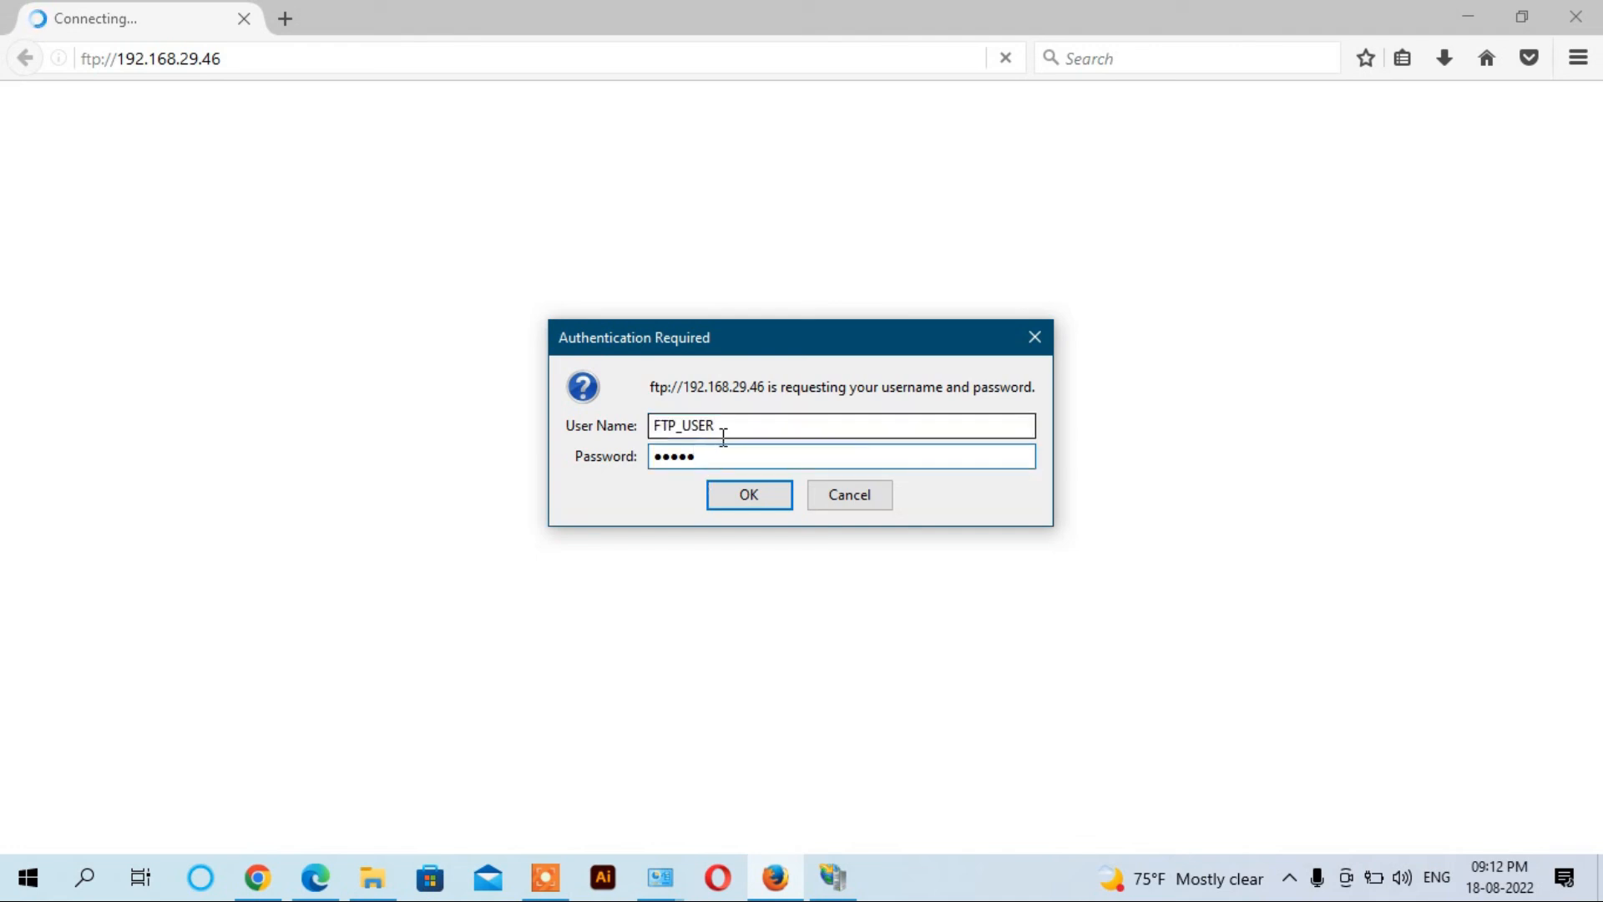
click(744, 497)
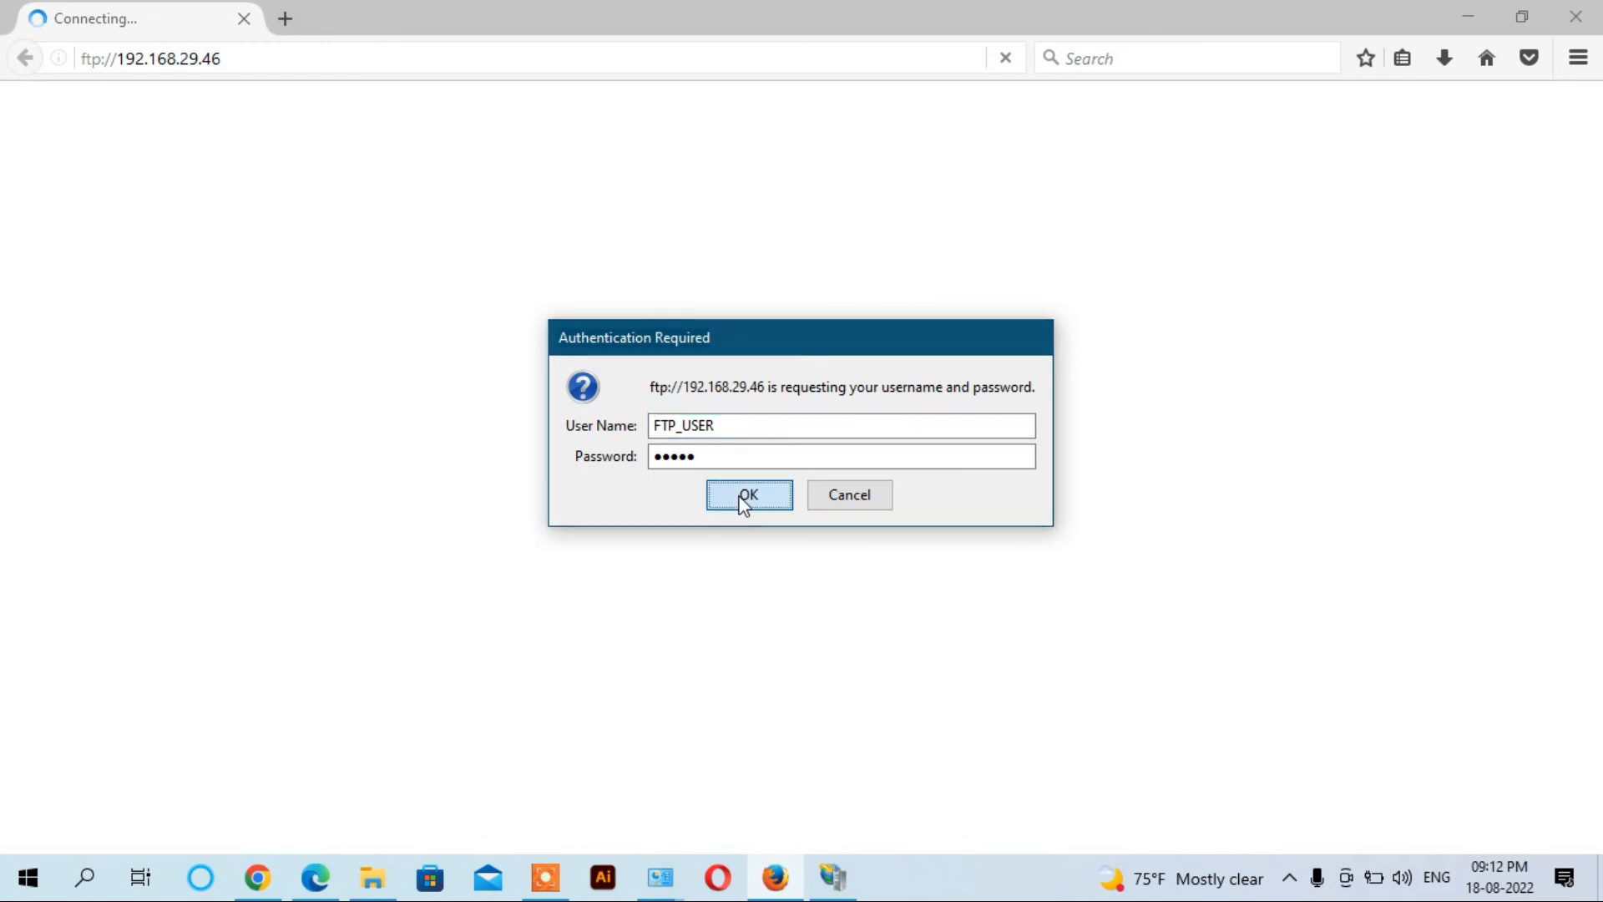